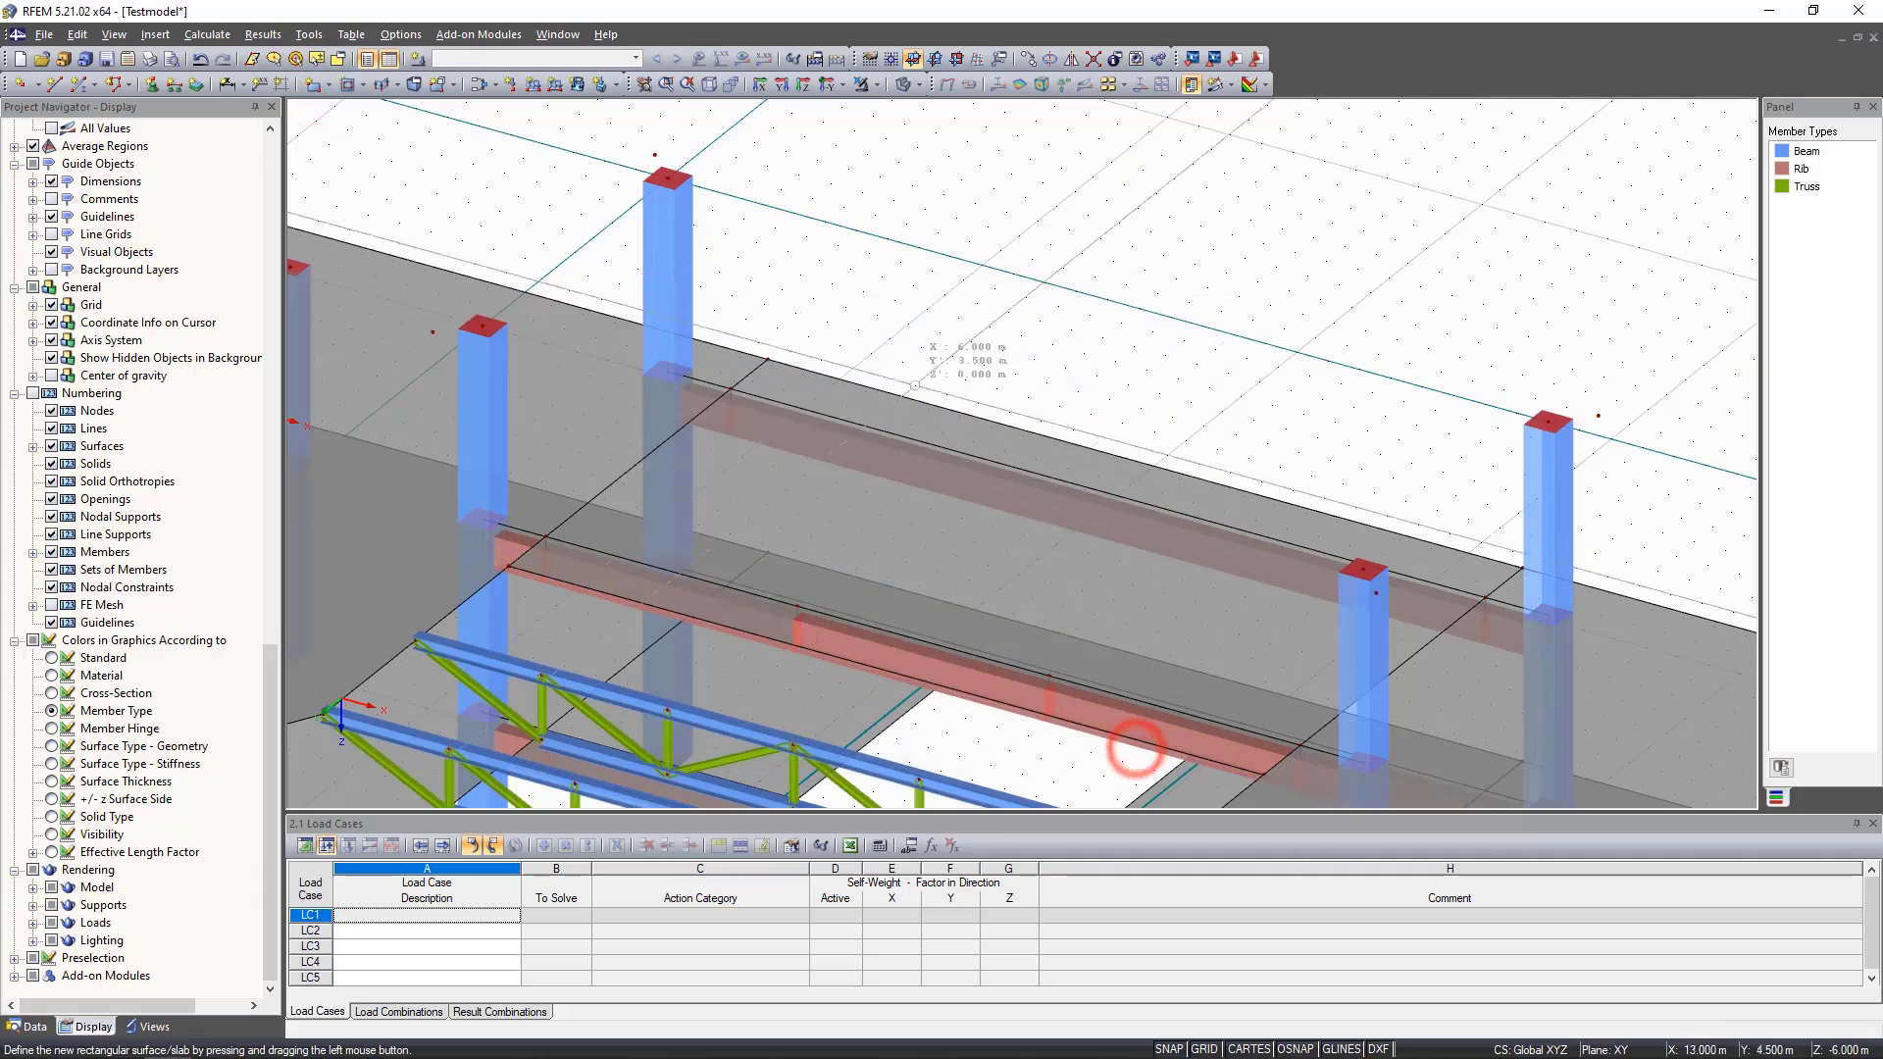
# Draw a rectangular roof slab over the four tallest columns, between opposite corner points just outside the column heads.
pyautogui.moveTo(652, 157); pyautogui.dragTo(1377, 595)
pyautogui.rightClick(1400, 288)
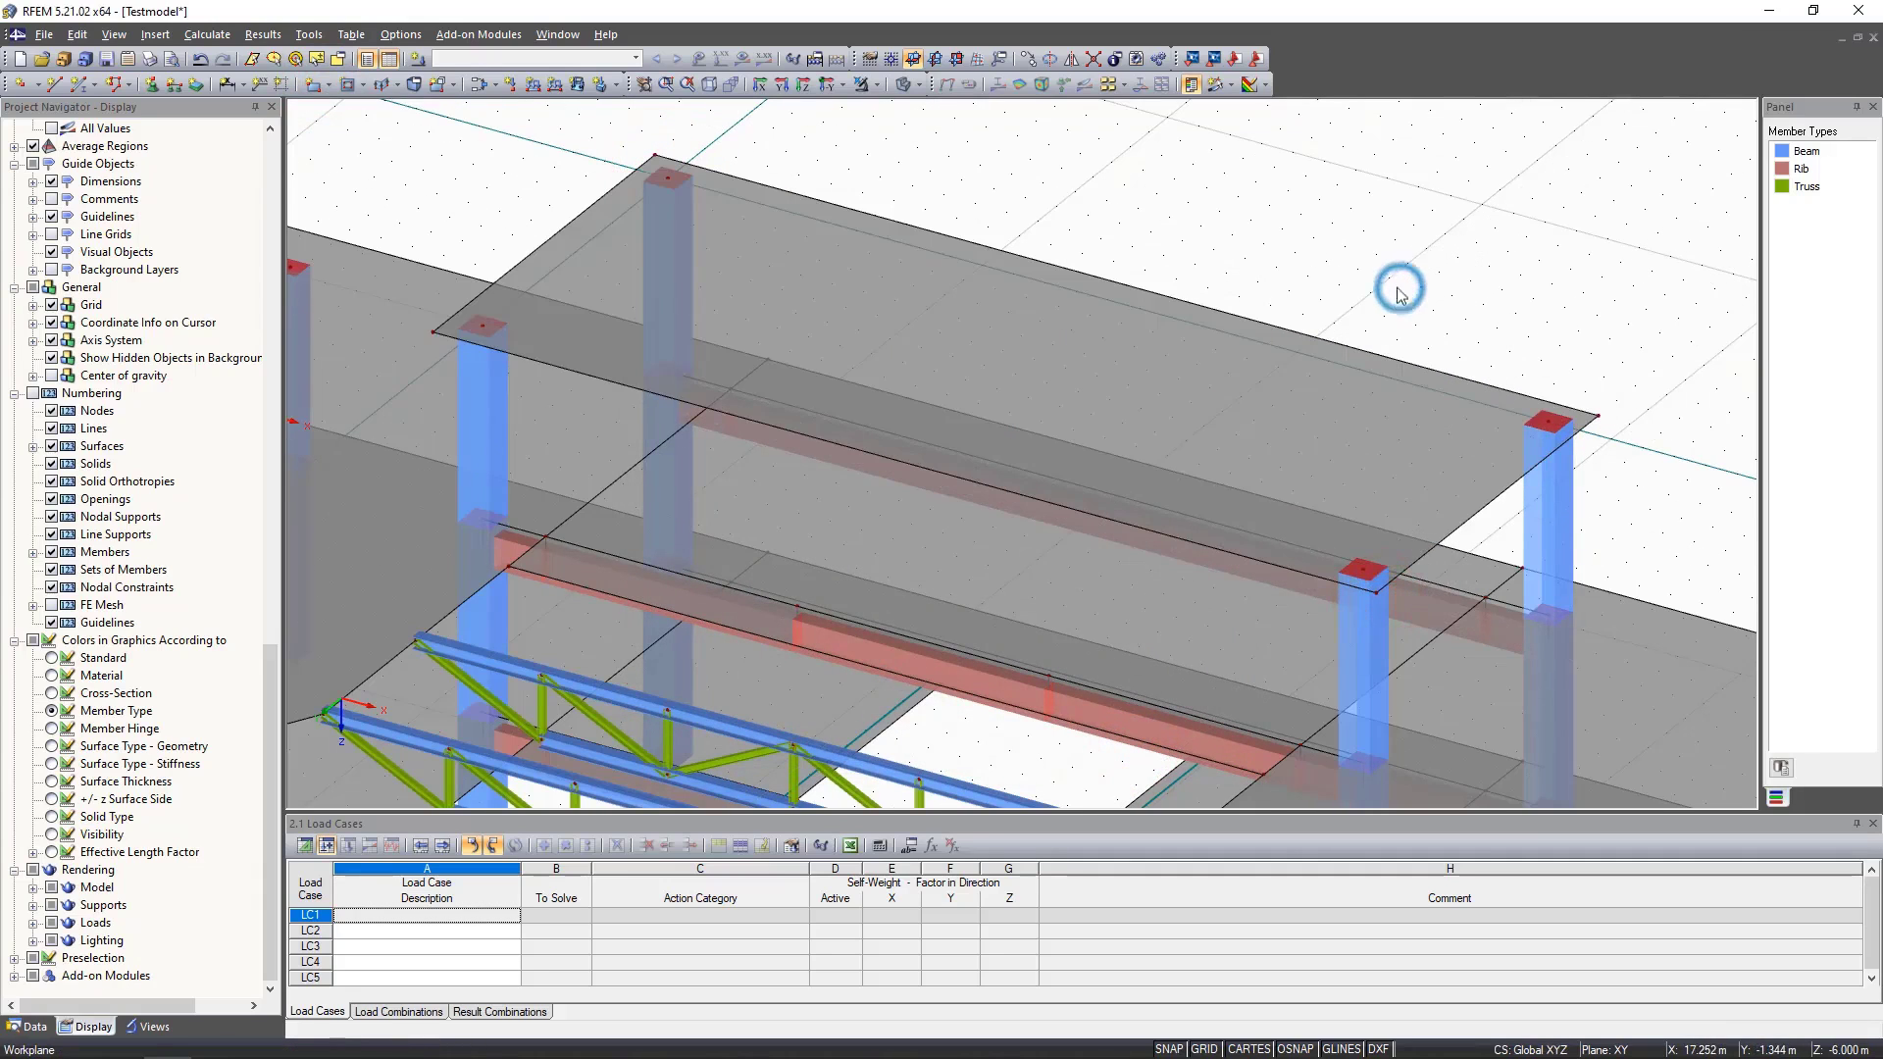
# Draw two straight lines on the roof slab connecting the column heads along both long sides.
pyautogui.click(56, 84)
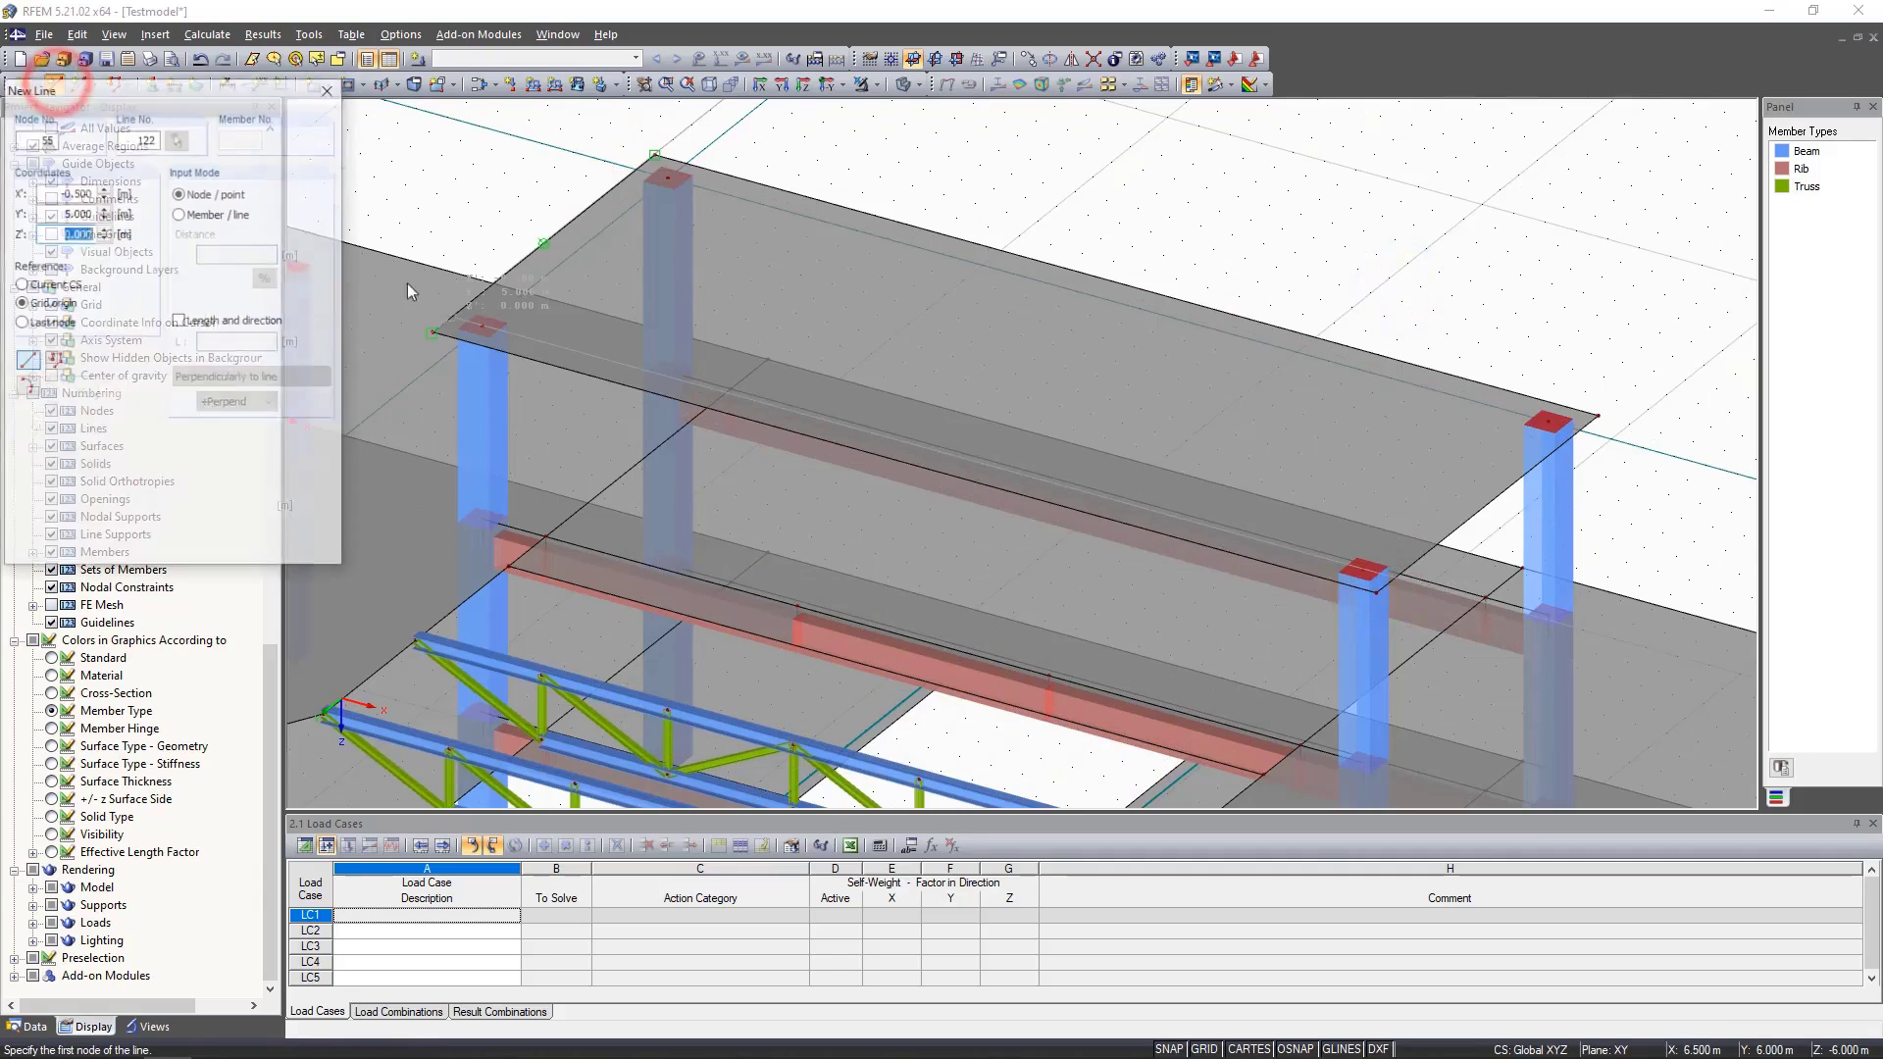
pyautogui.click(486, 327)
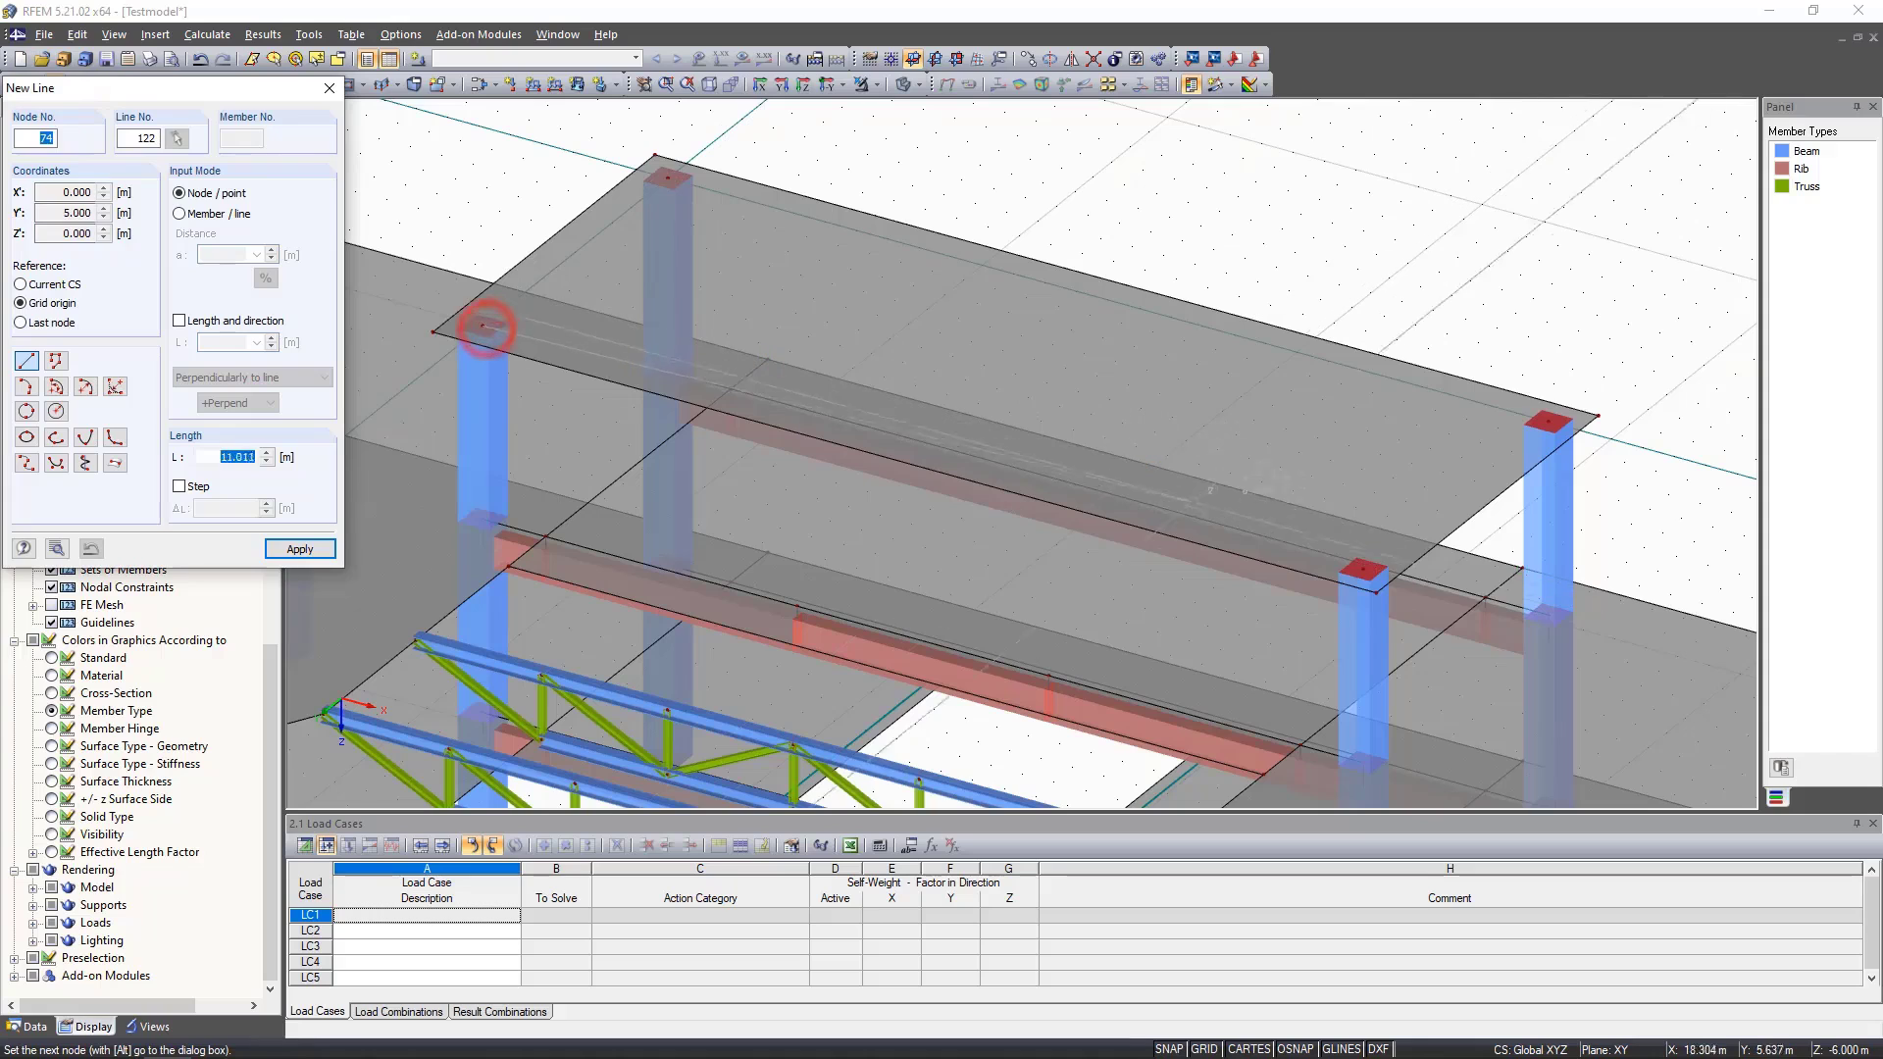
pyautogui.click(1364, 567)
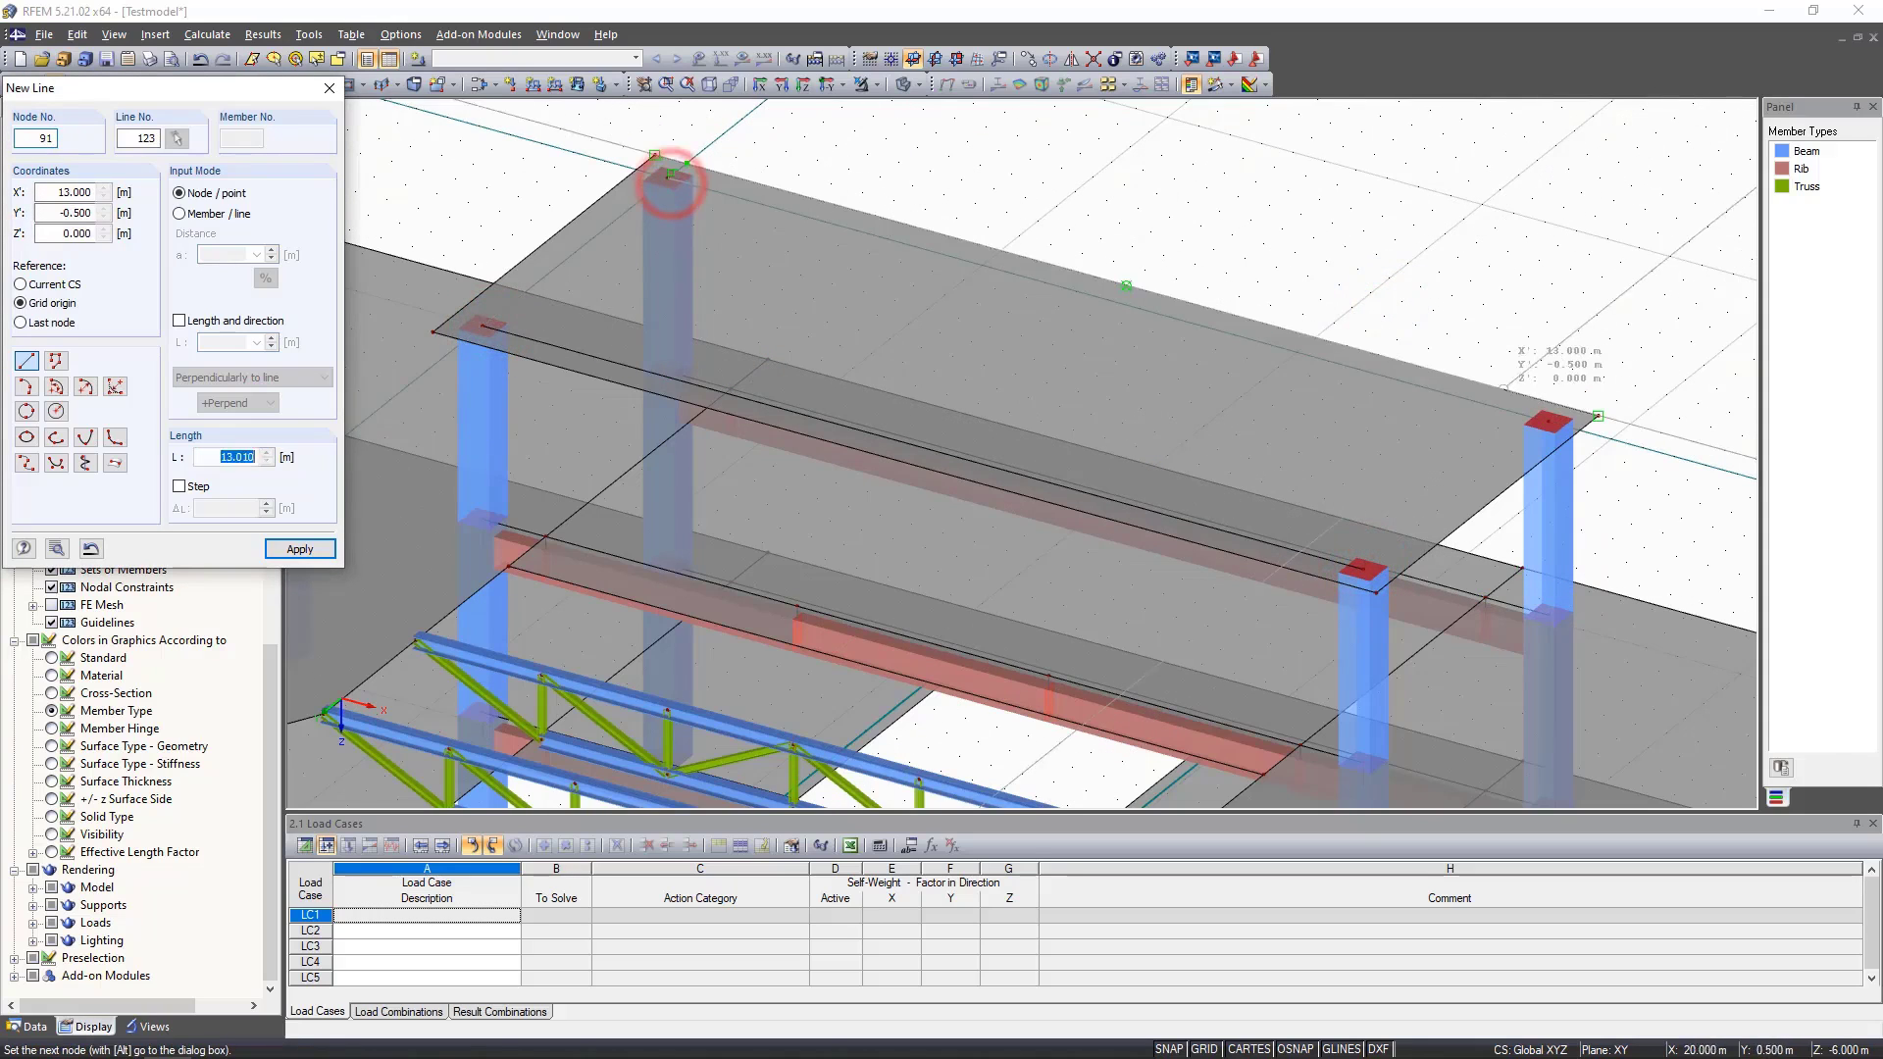
pyautogui.click(671, 184)
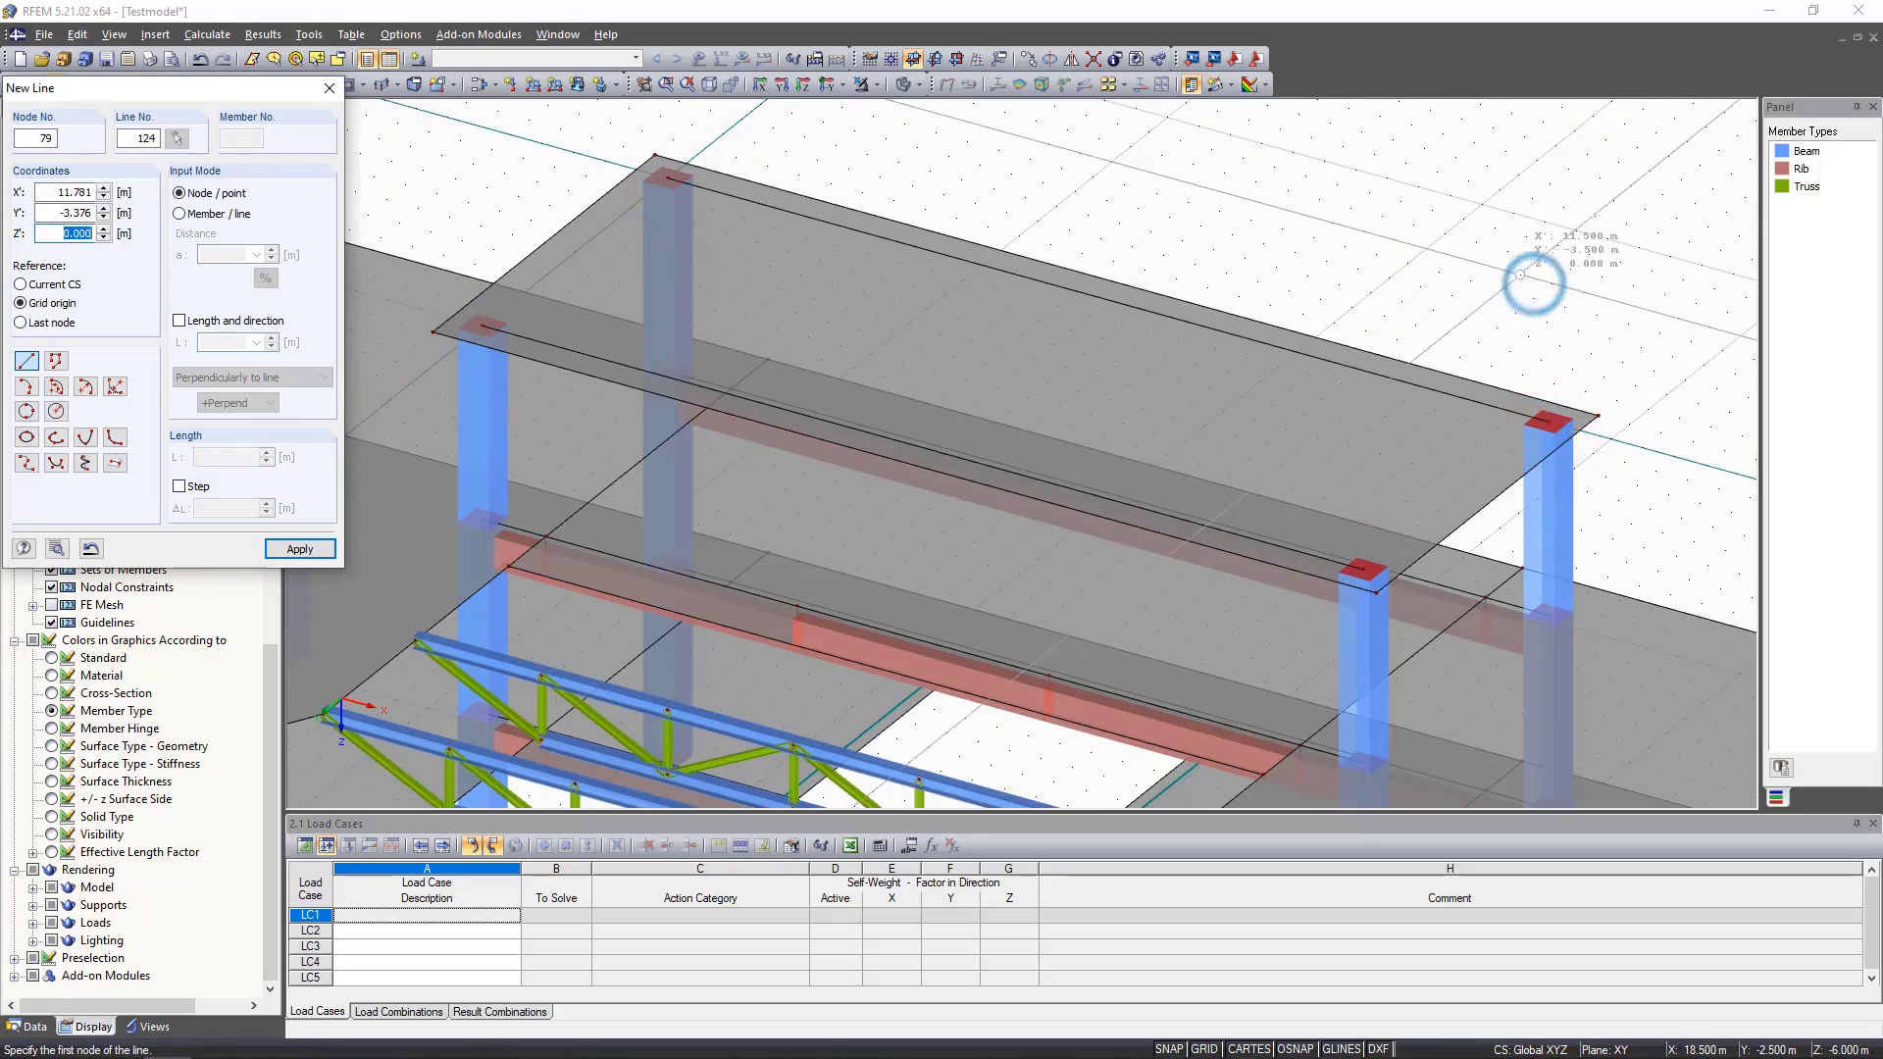
pyautogui.press('Escape')
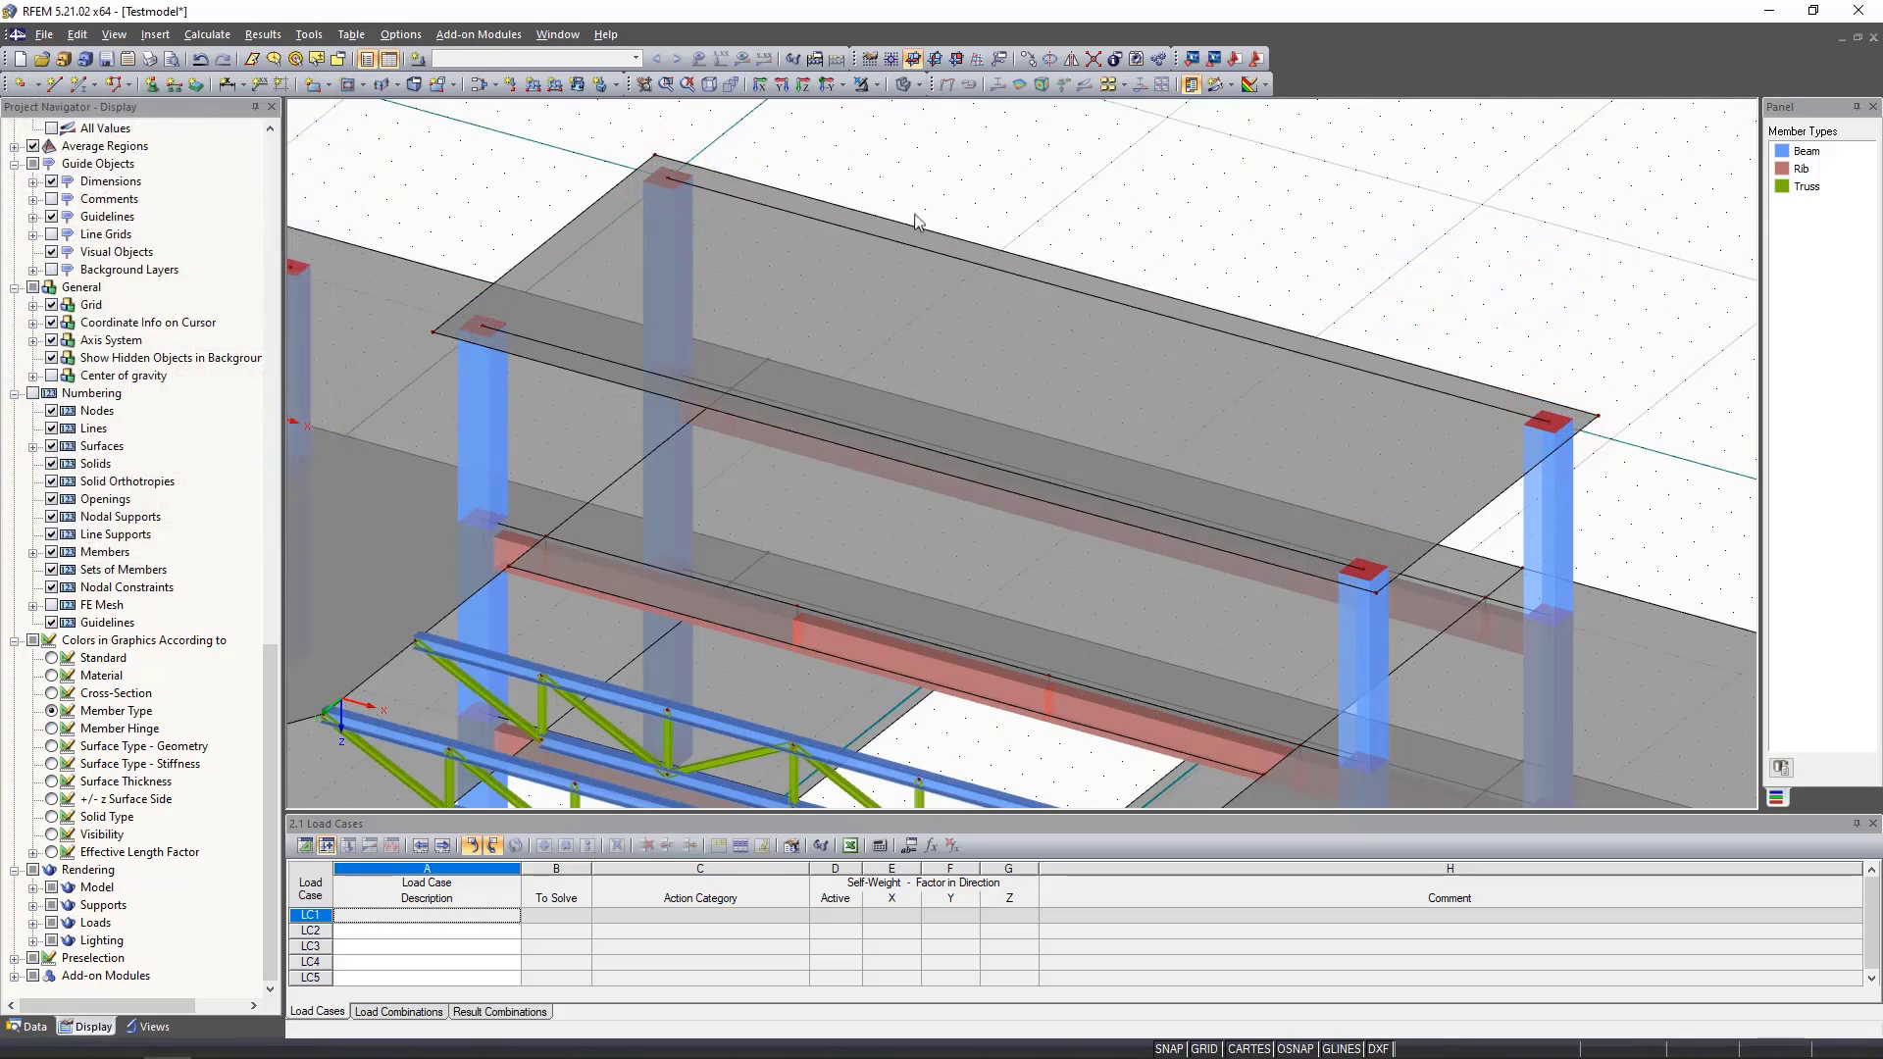
# Assign Rectangle 25/50 Concrete C30/37 rib members, aligned on the +z-side of the surface, to both lines on the roof slab.
pyautogui.click(78, 85)
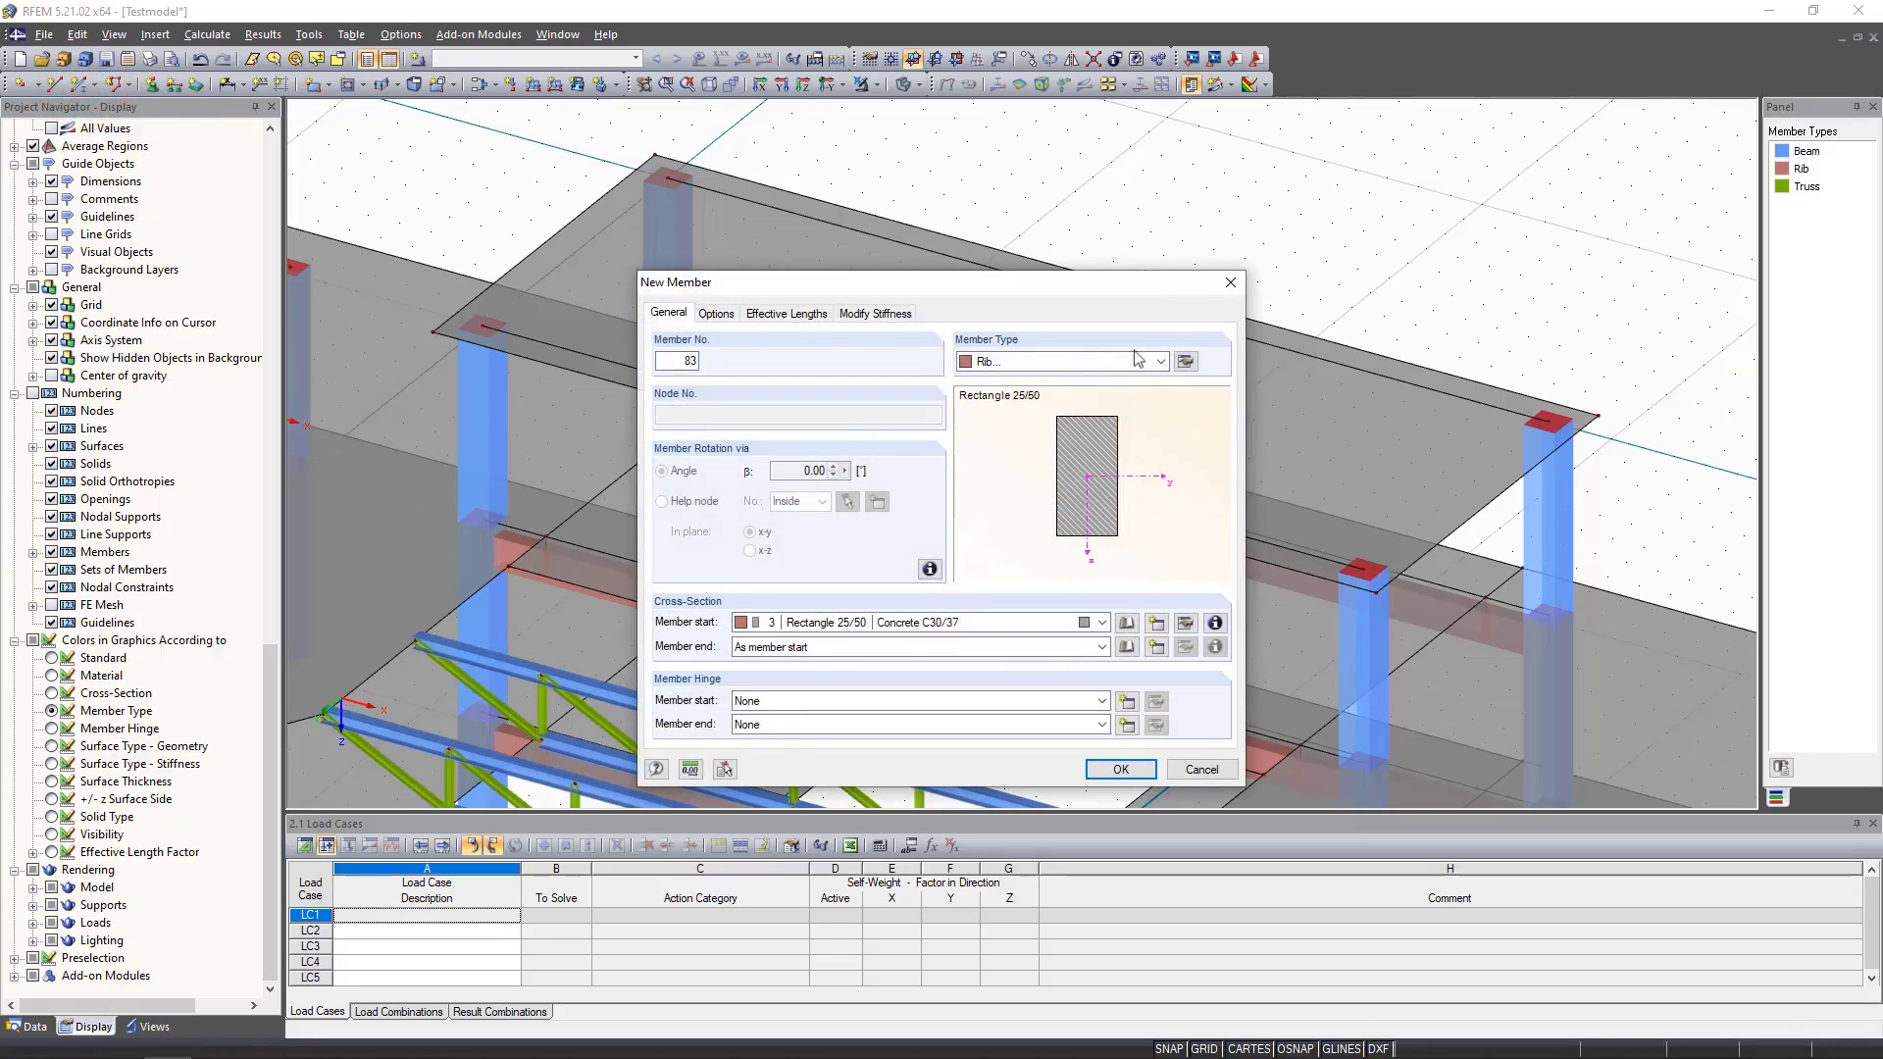
pyautogui.click(1186, 361)
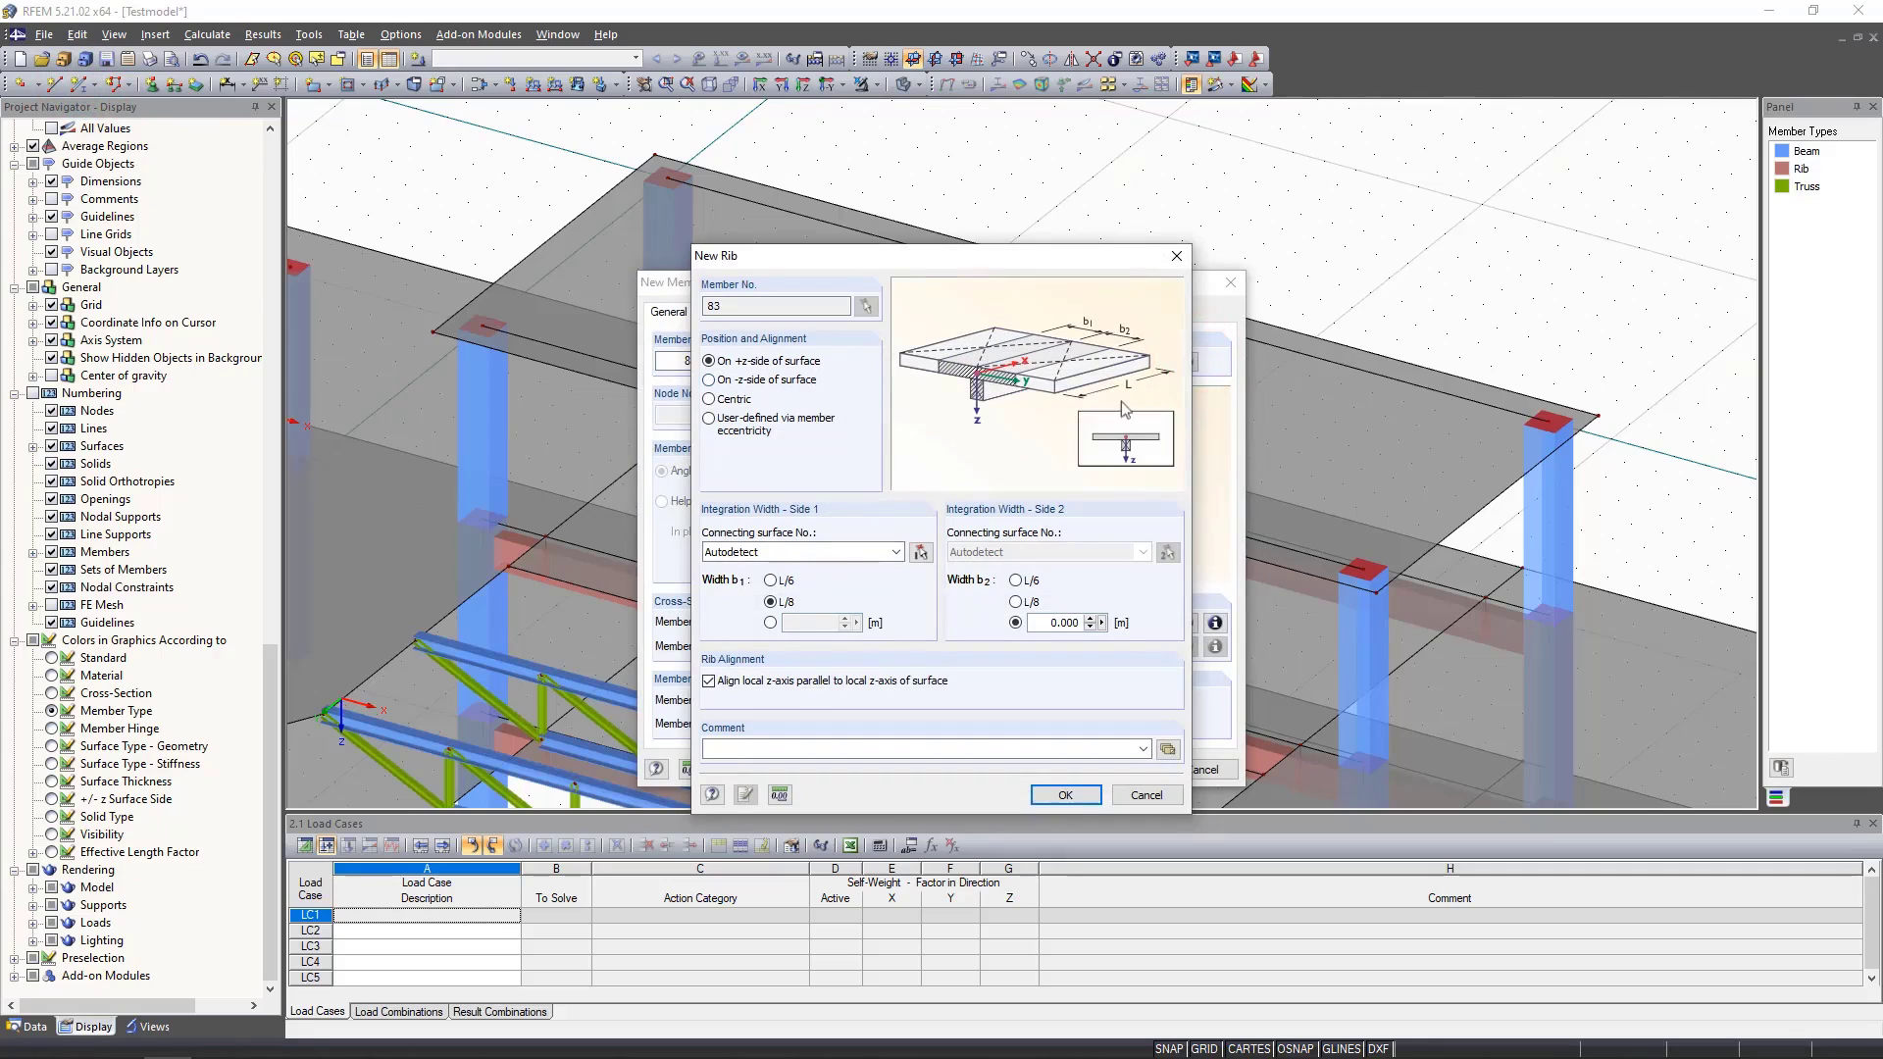
pyautogui.click(1063, 794)
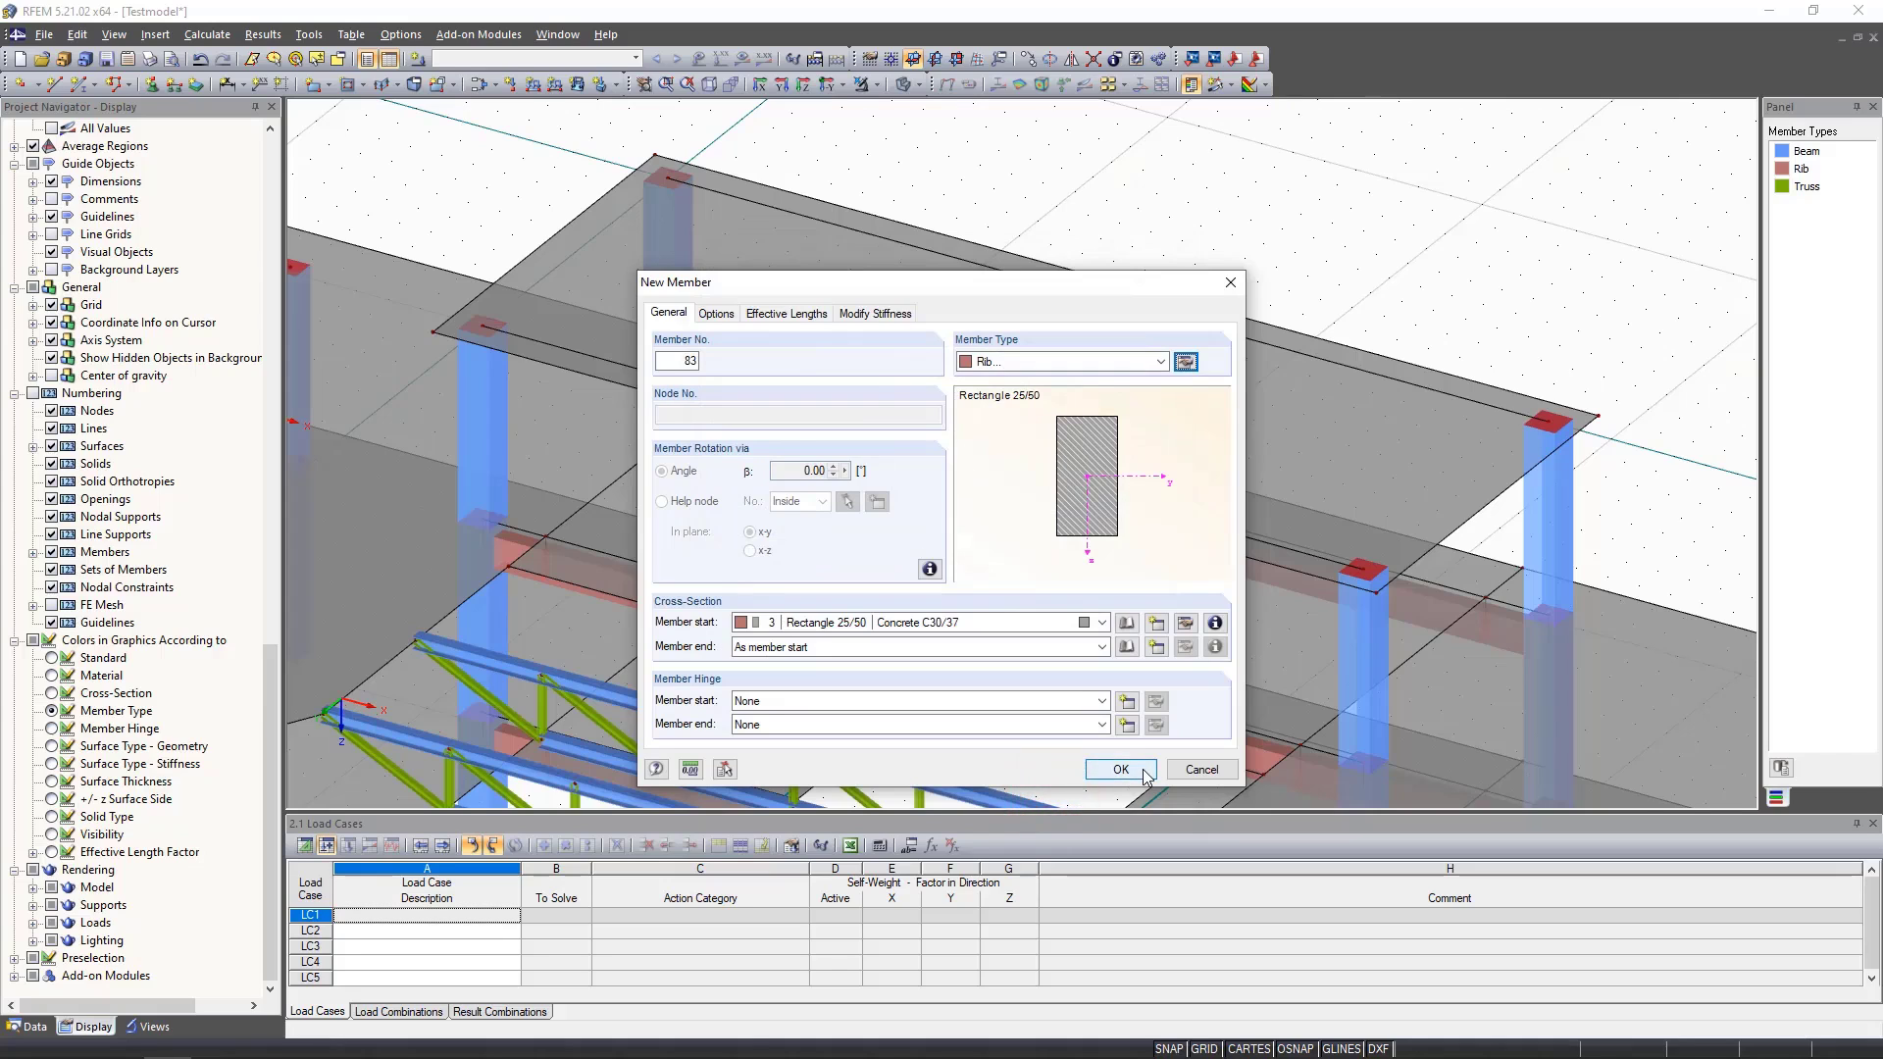
pyautogui.click(1144, 772)
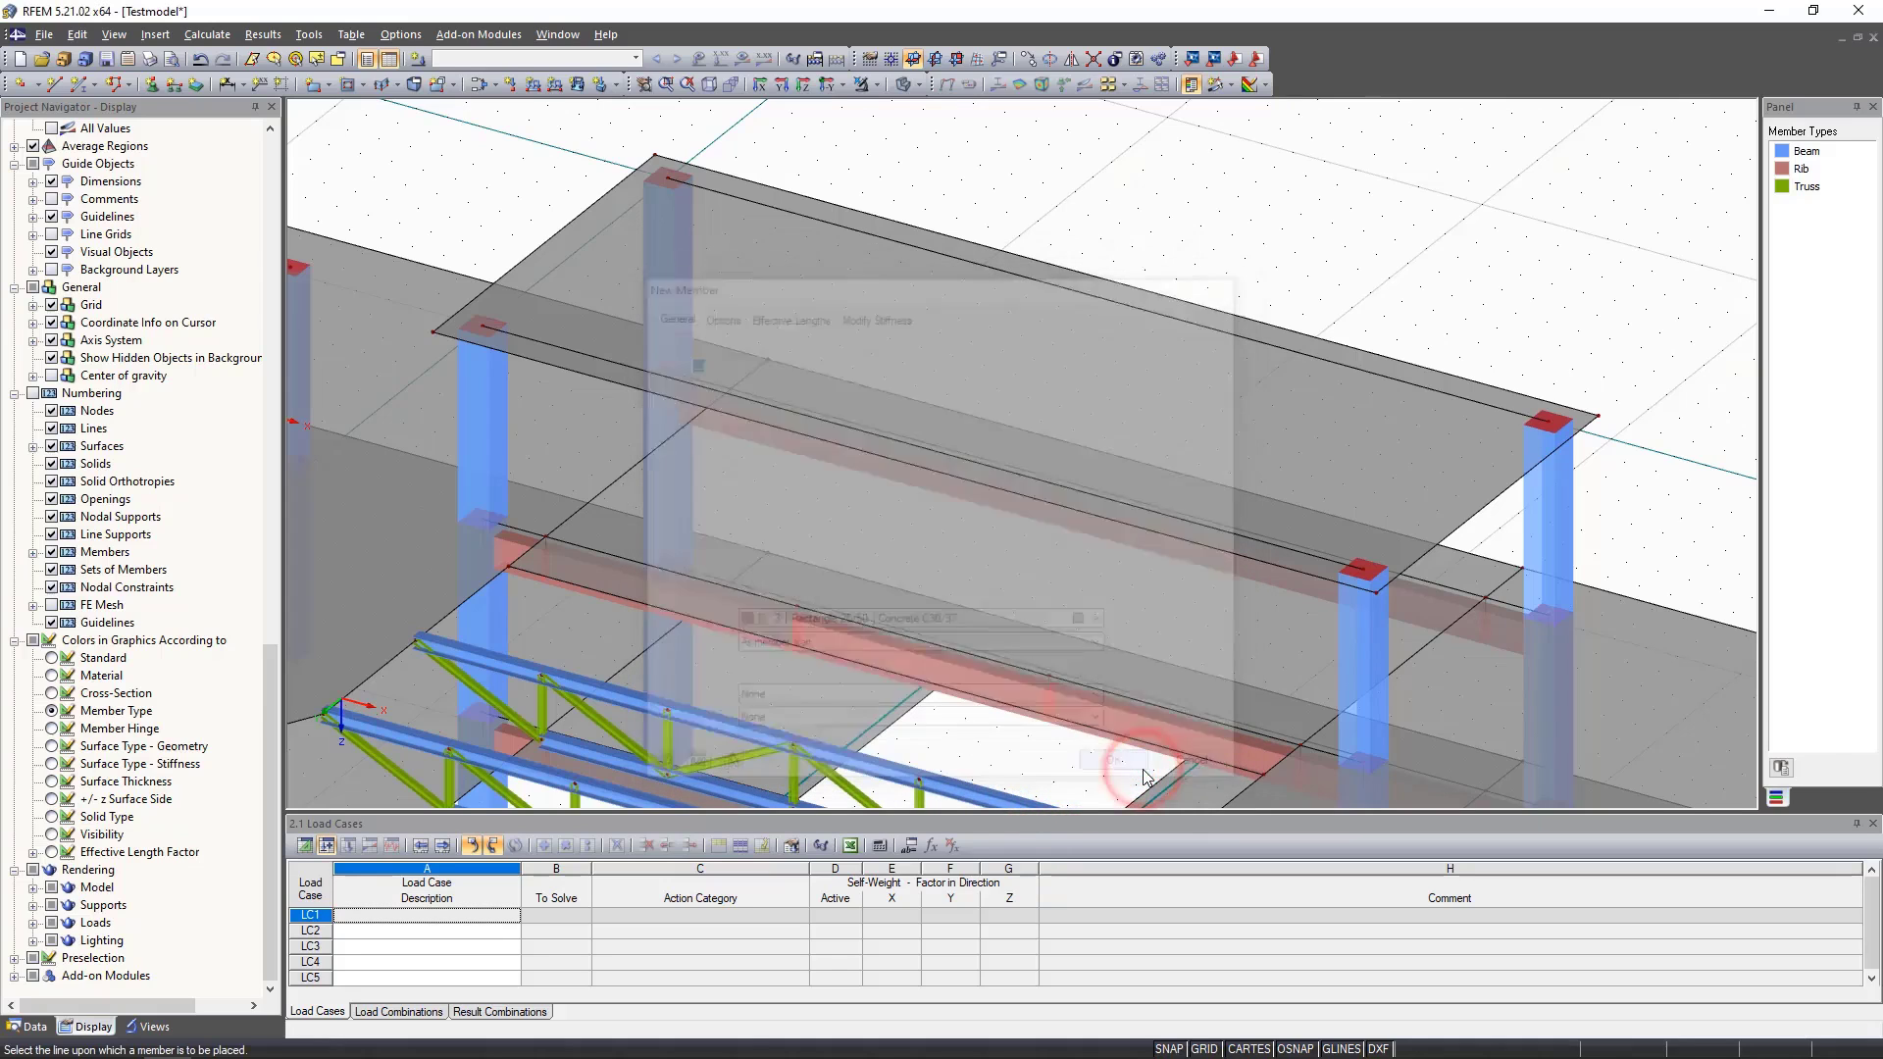
pyautogui.click(1160, 516)
pyautogui.click(1301, 357)
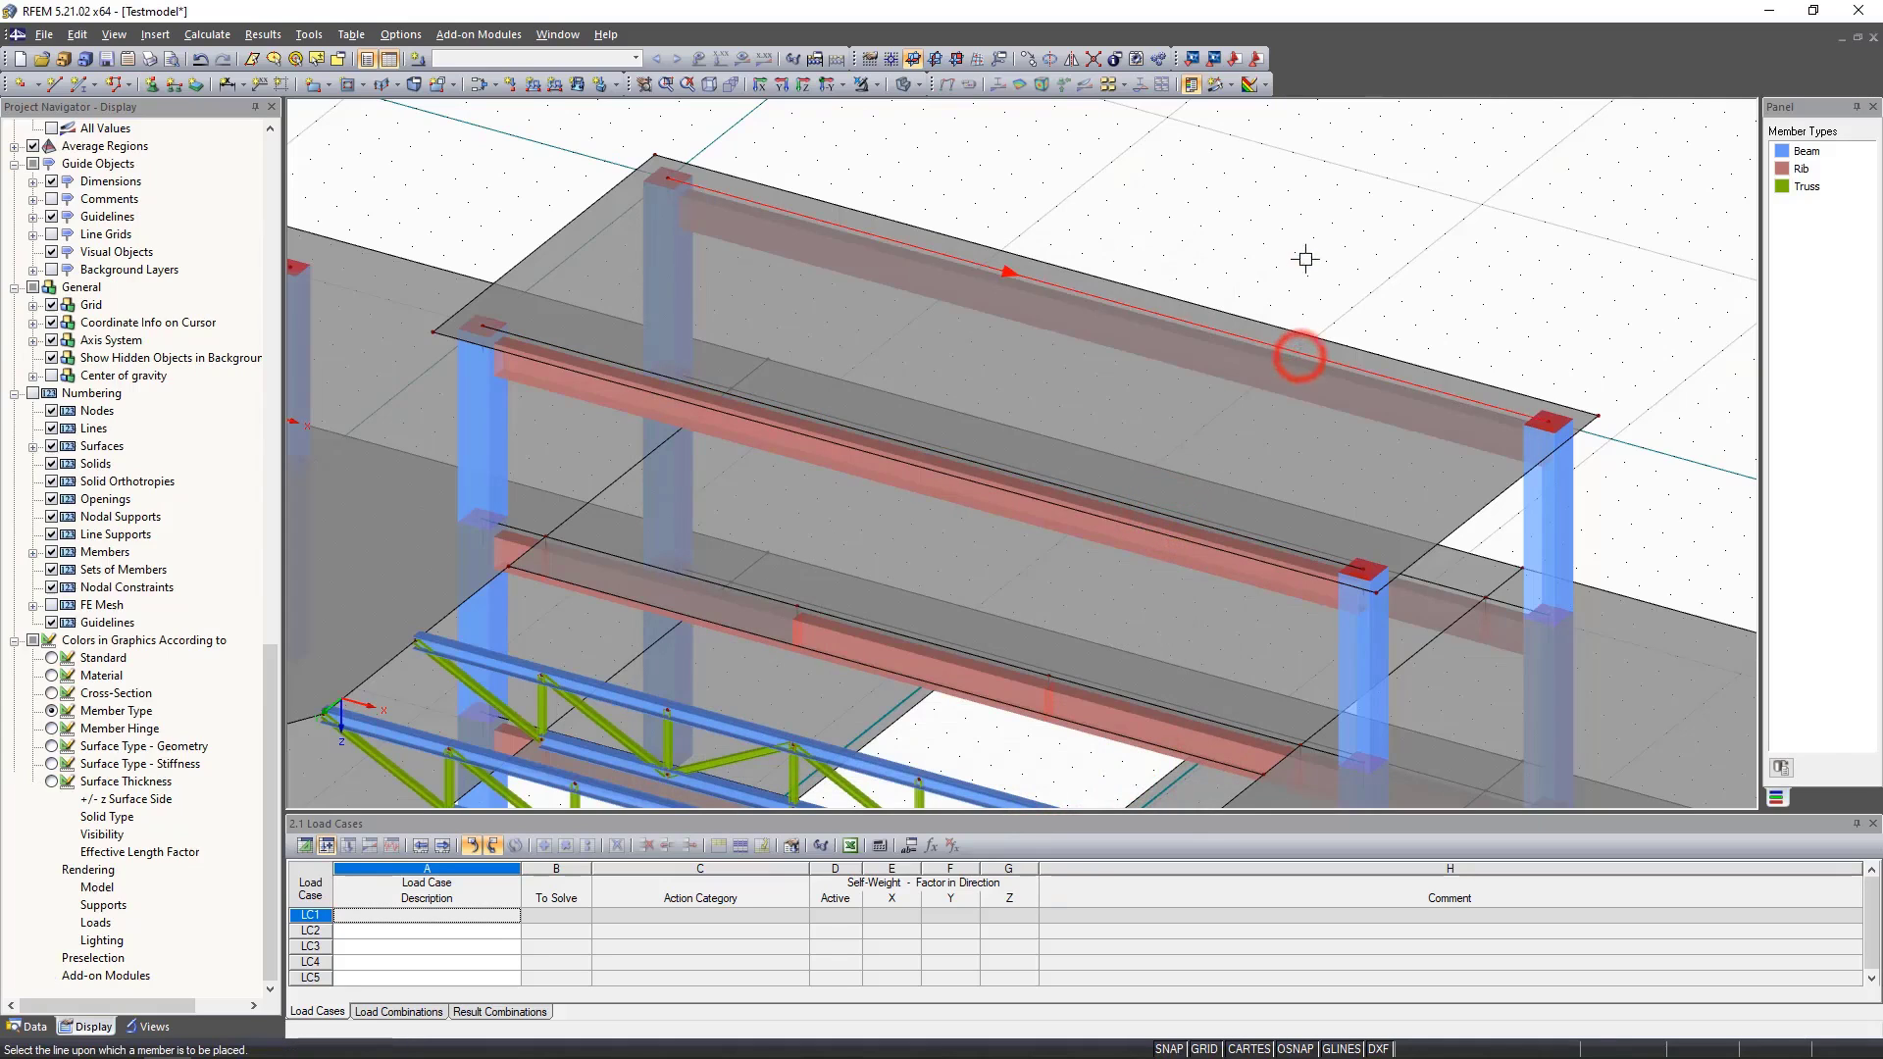
pyautogui.rightClick(1305, 257)
# Start a new nodal support and examine the predefined support types and the settings for a user-defined support.
pyautogui.scroll(-3, 1305, 259)
pyautogui.moveTo(1257, 183); pyautogui.dragTo(1030, 120, button='middle')
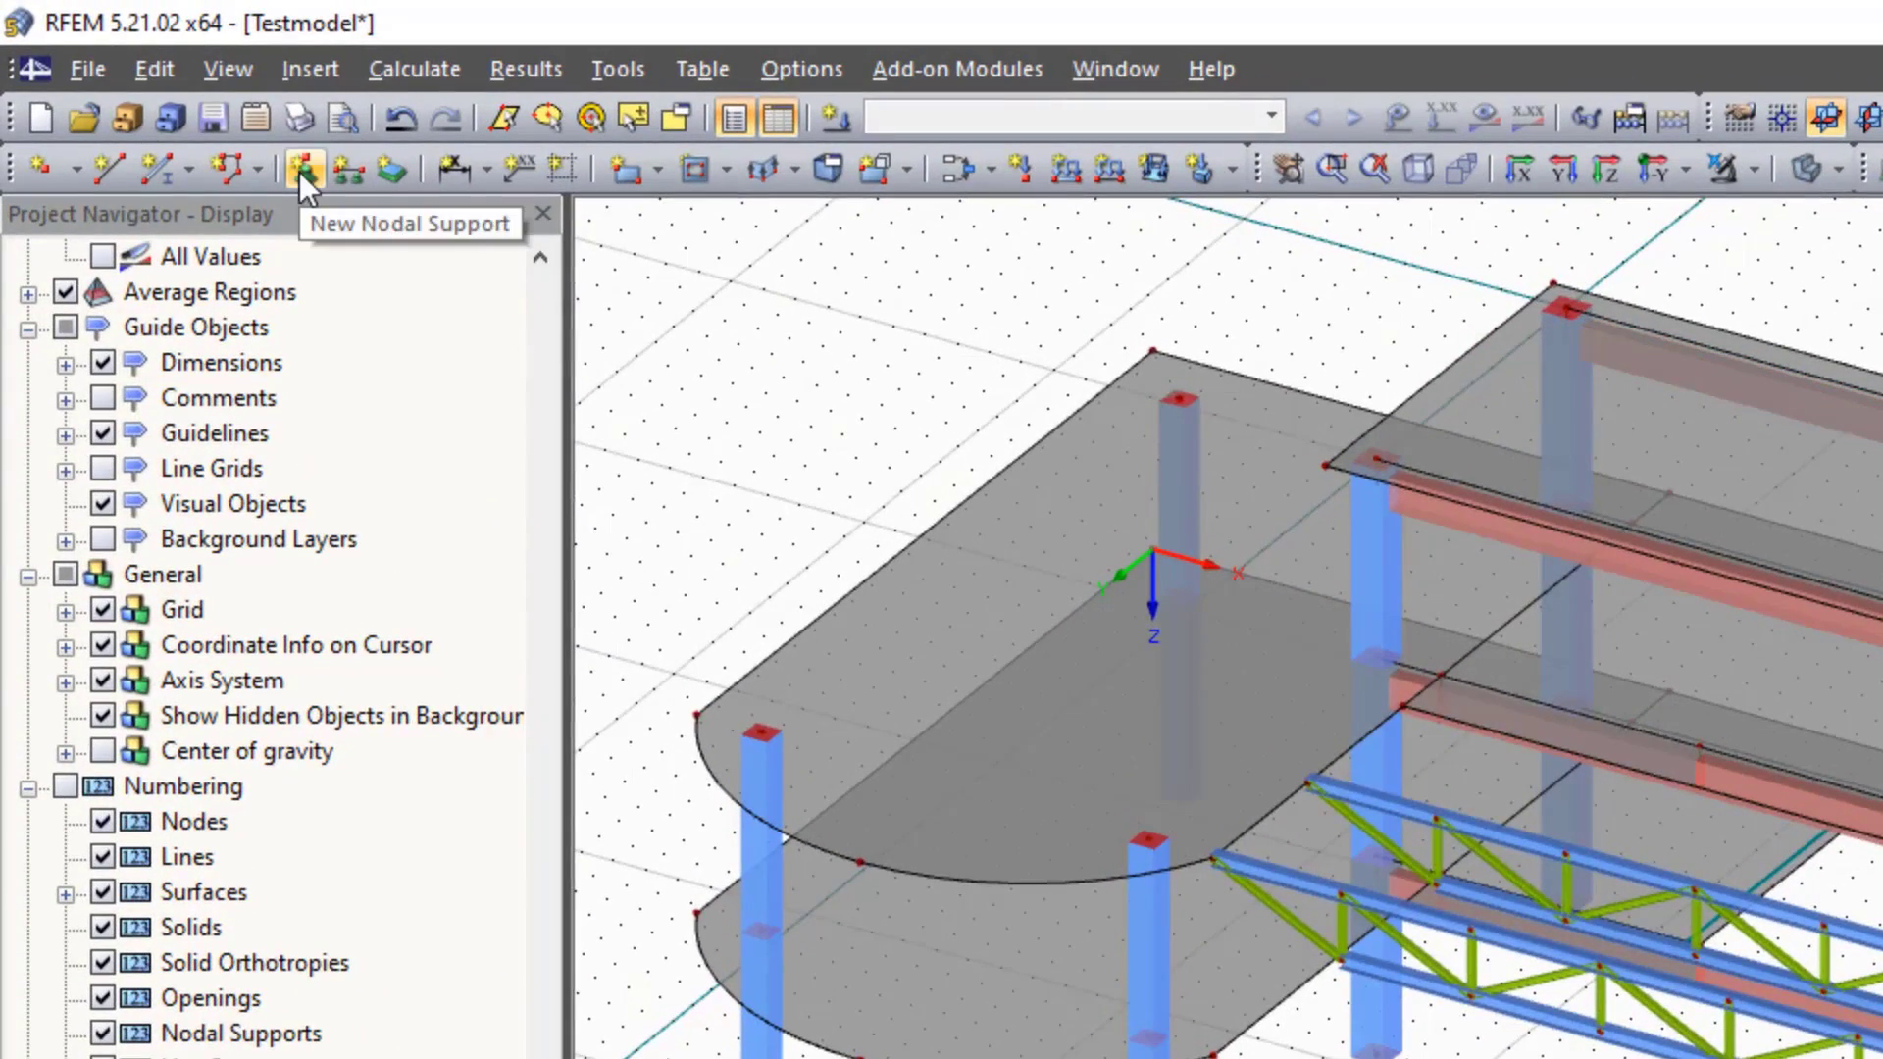
pyautogui.click(300, 172)
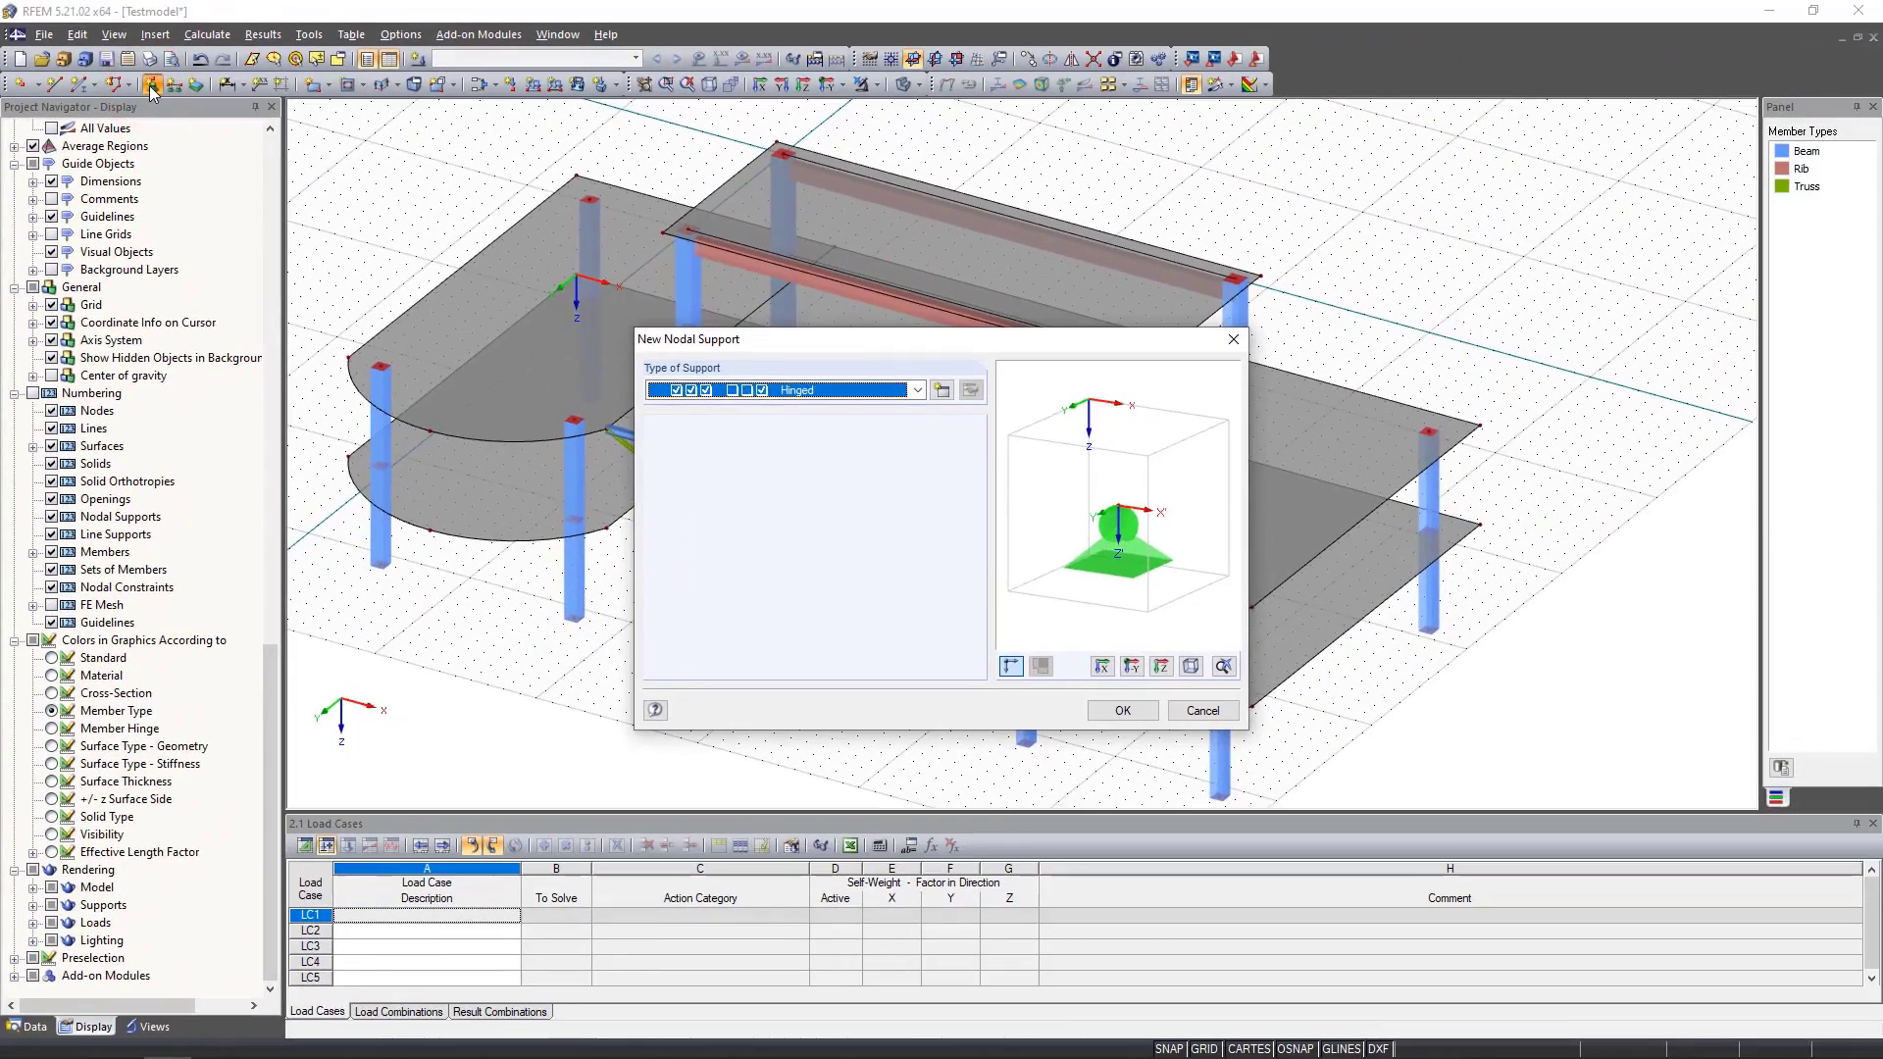
pyautogui.click(887, 393)
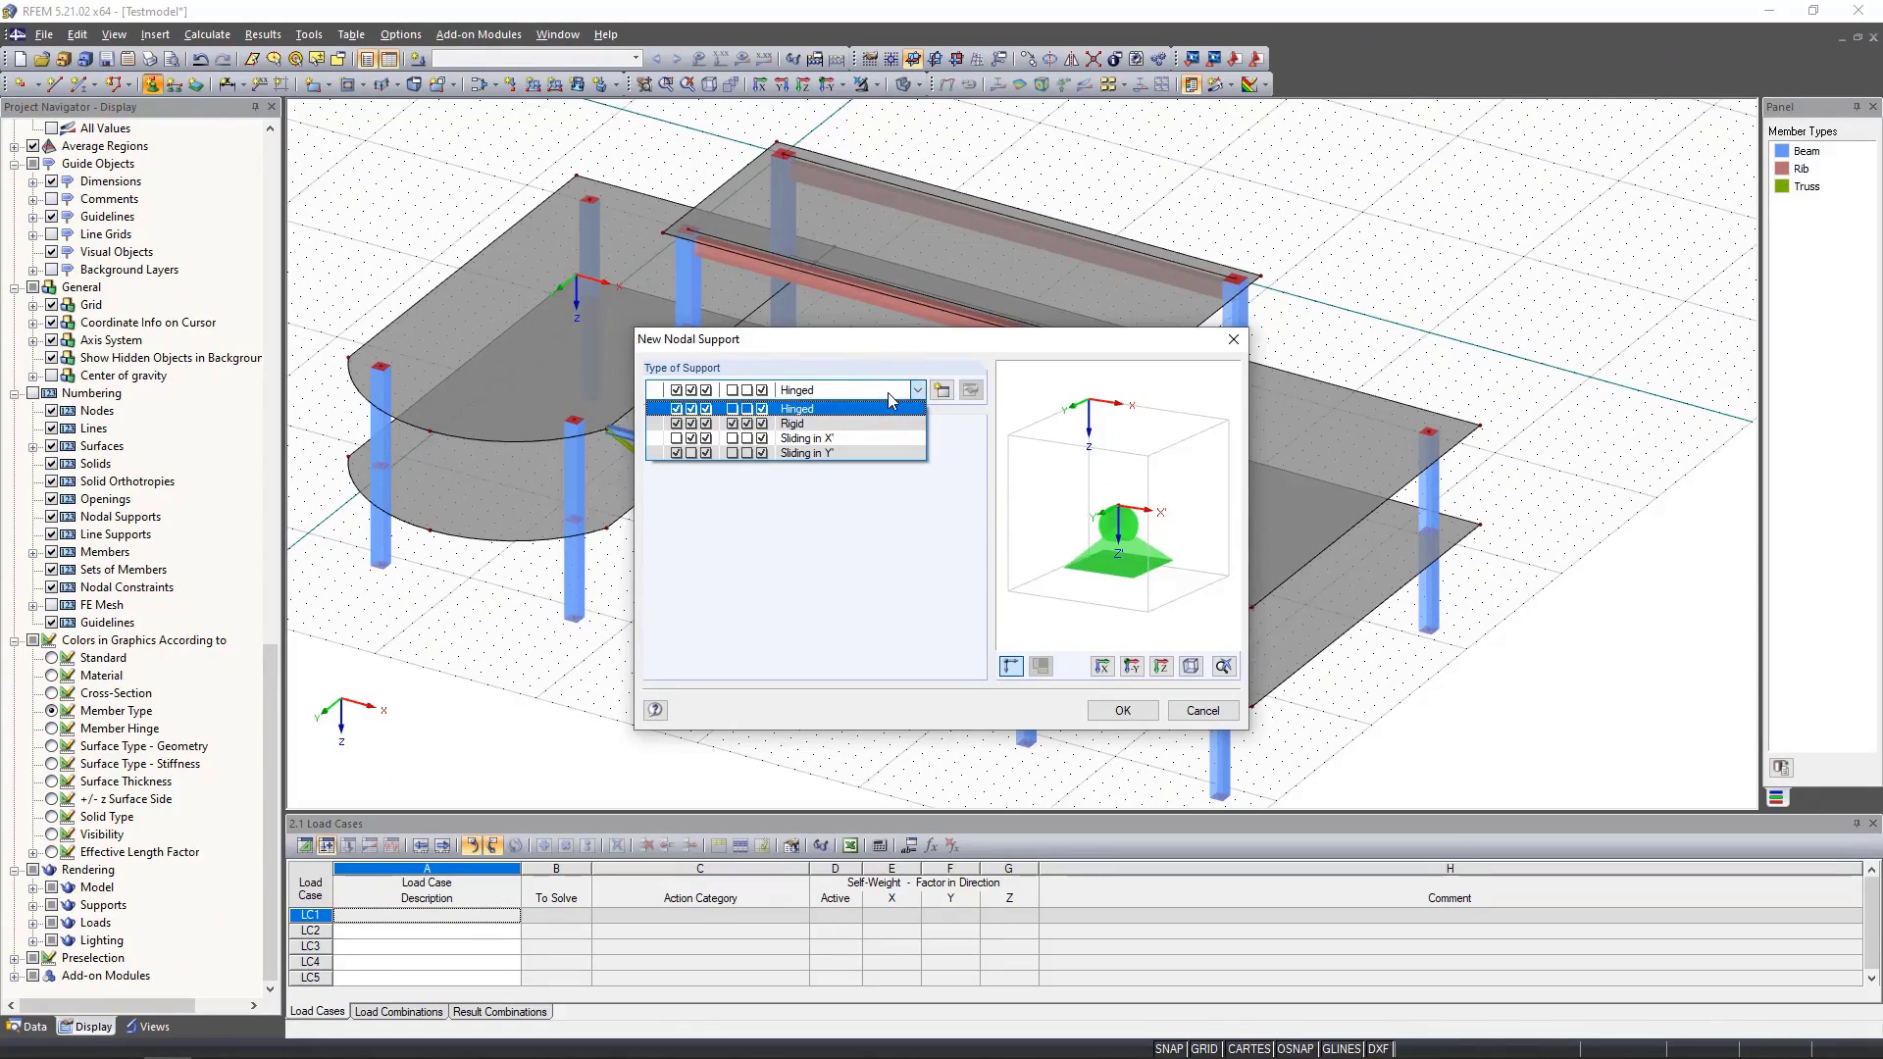
pyautogui.click(986, 445)
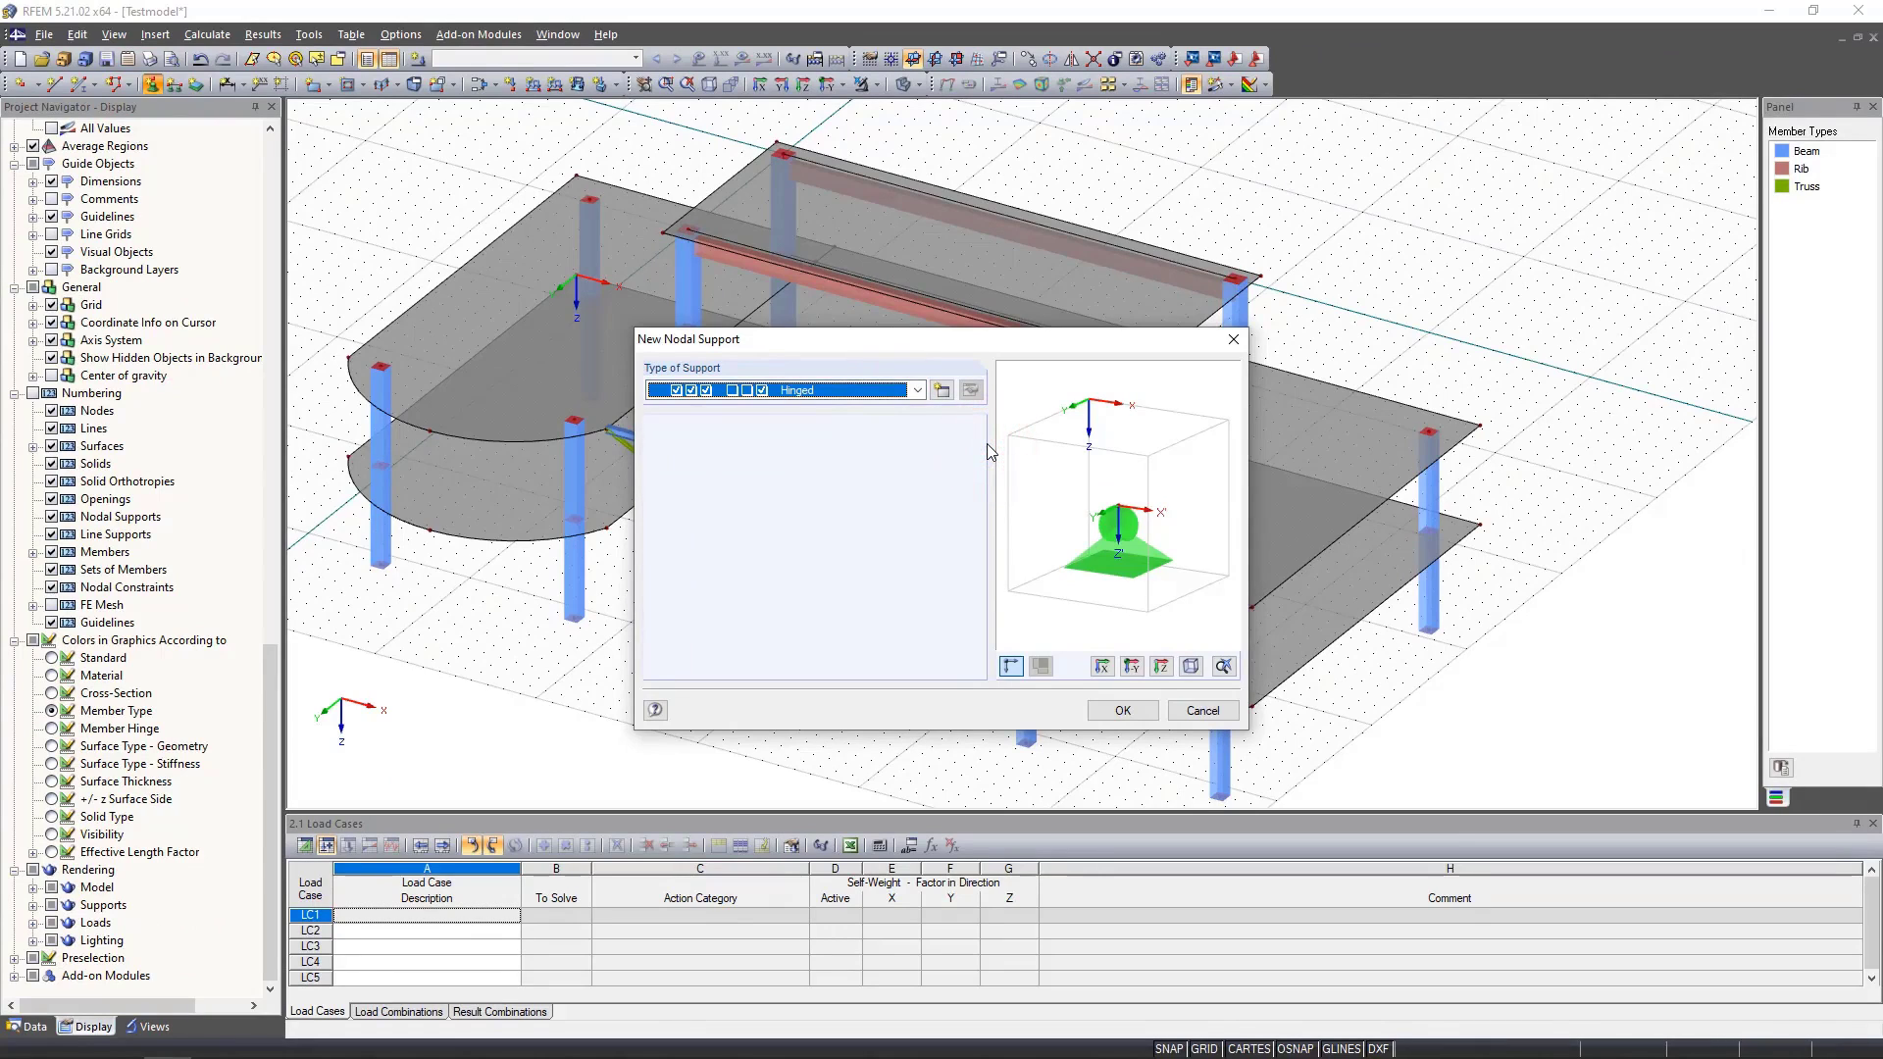
pyautogui.click(943, 398)
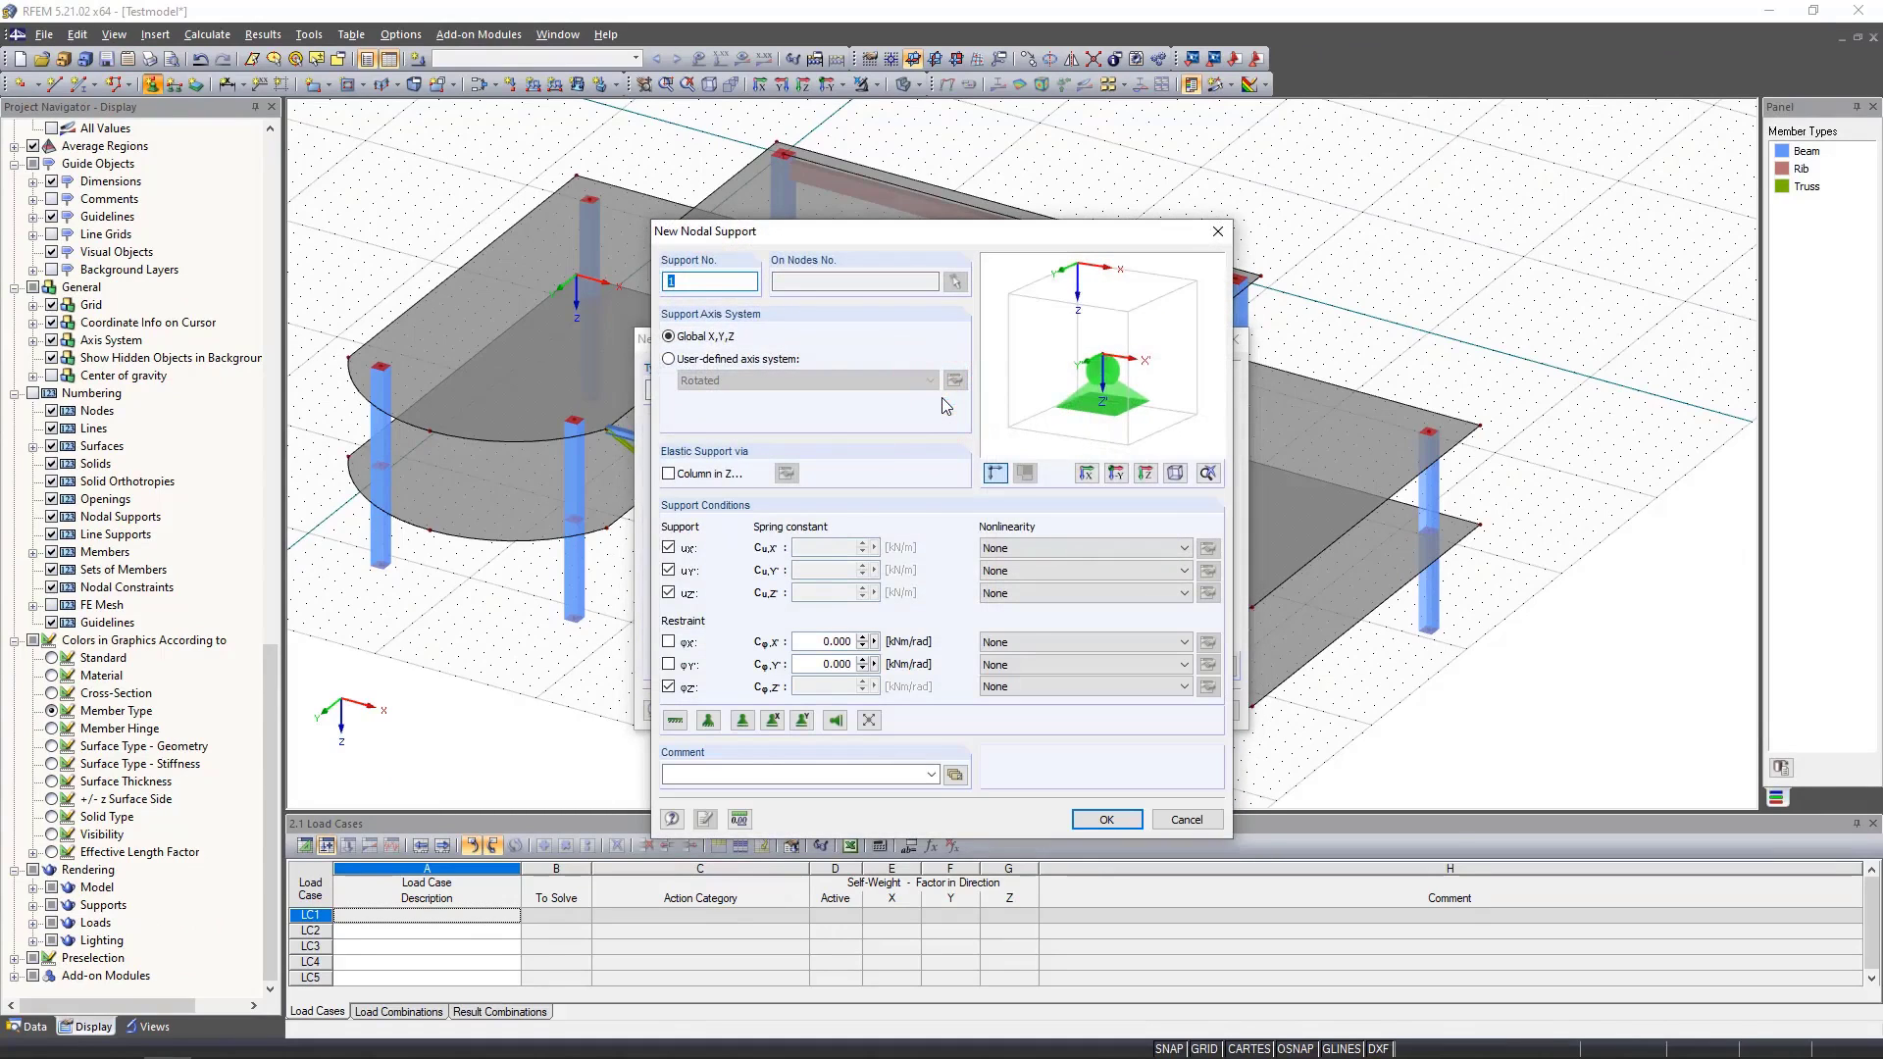
pyautogui.click(1174, 822)
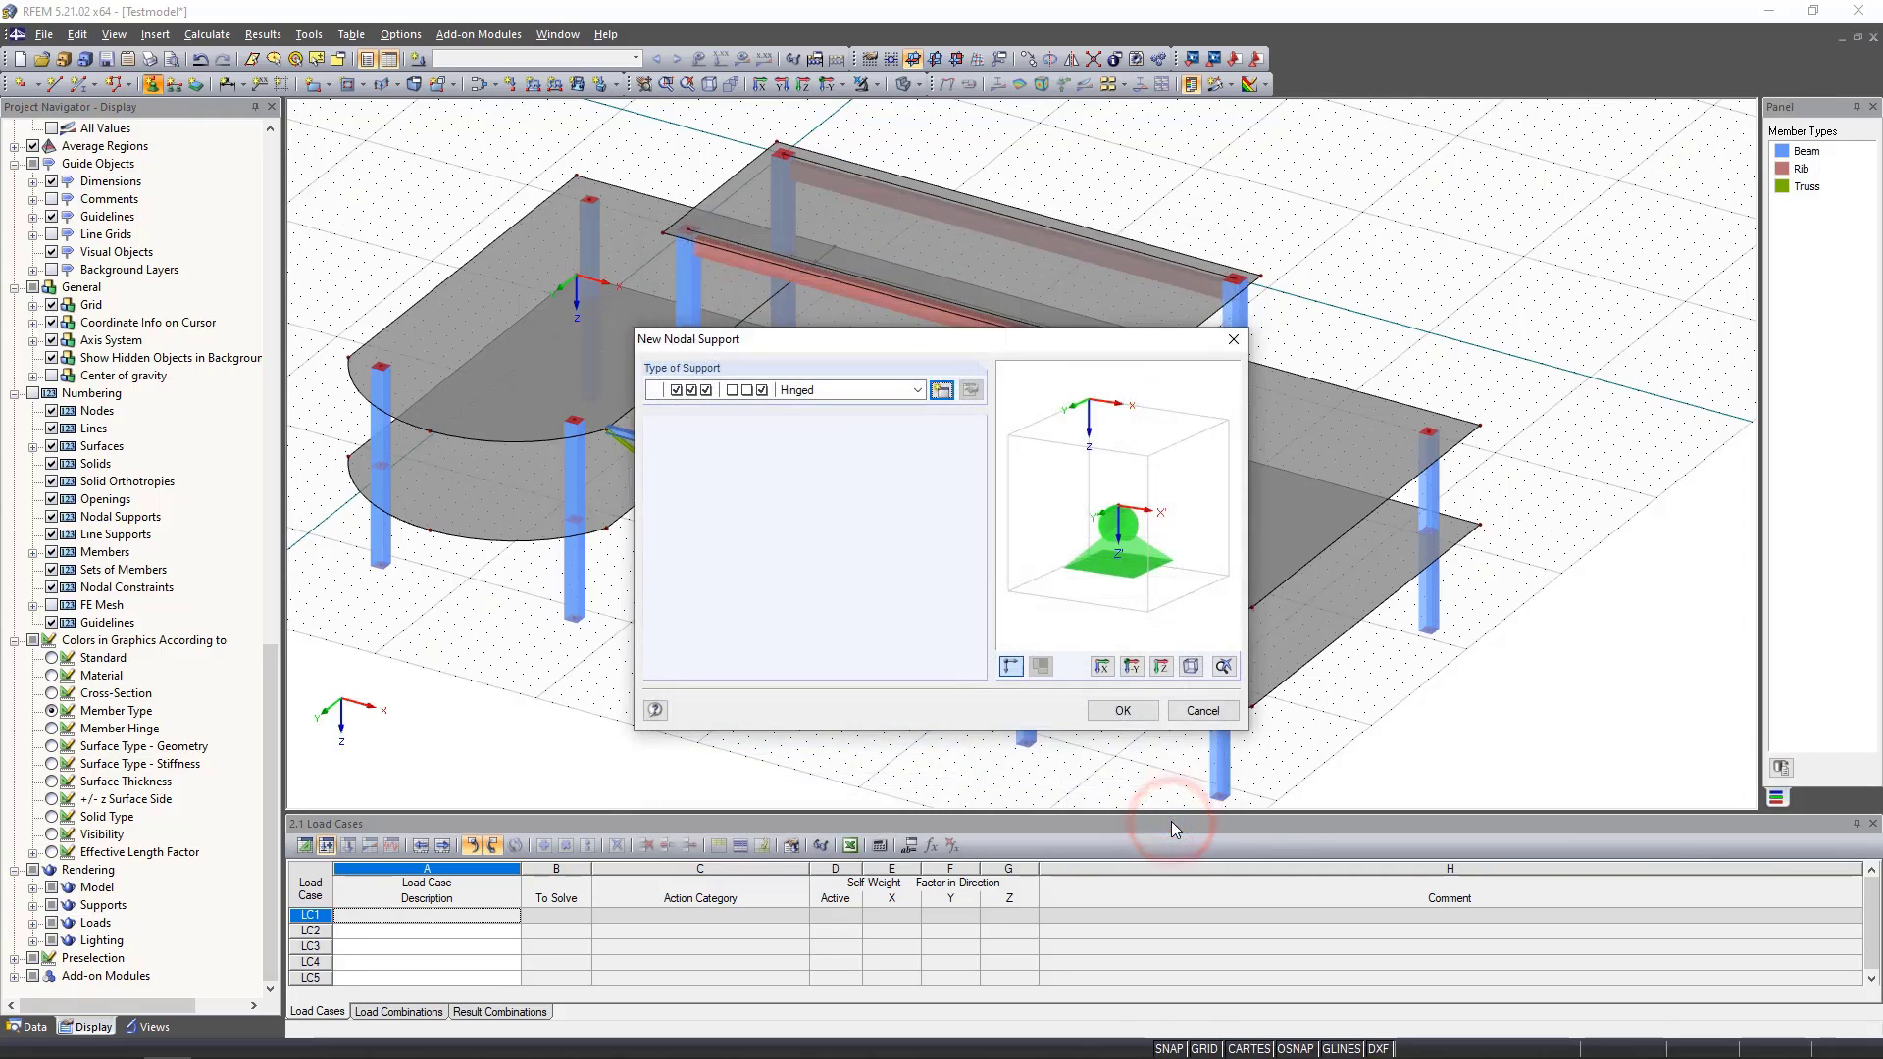
# Place rigid nodal supports on the base nodes of all columns.
pyautogui.click(863, 391)
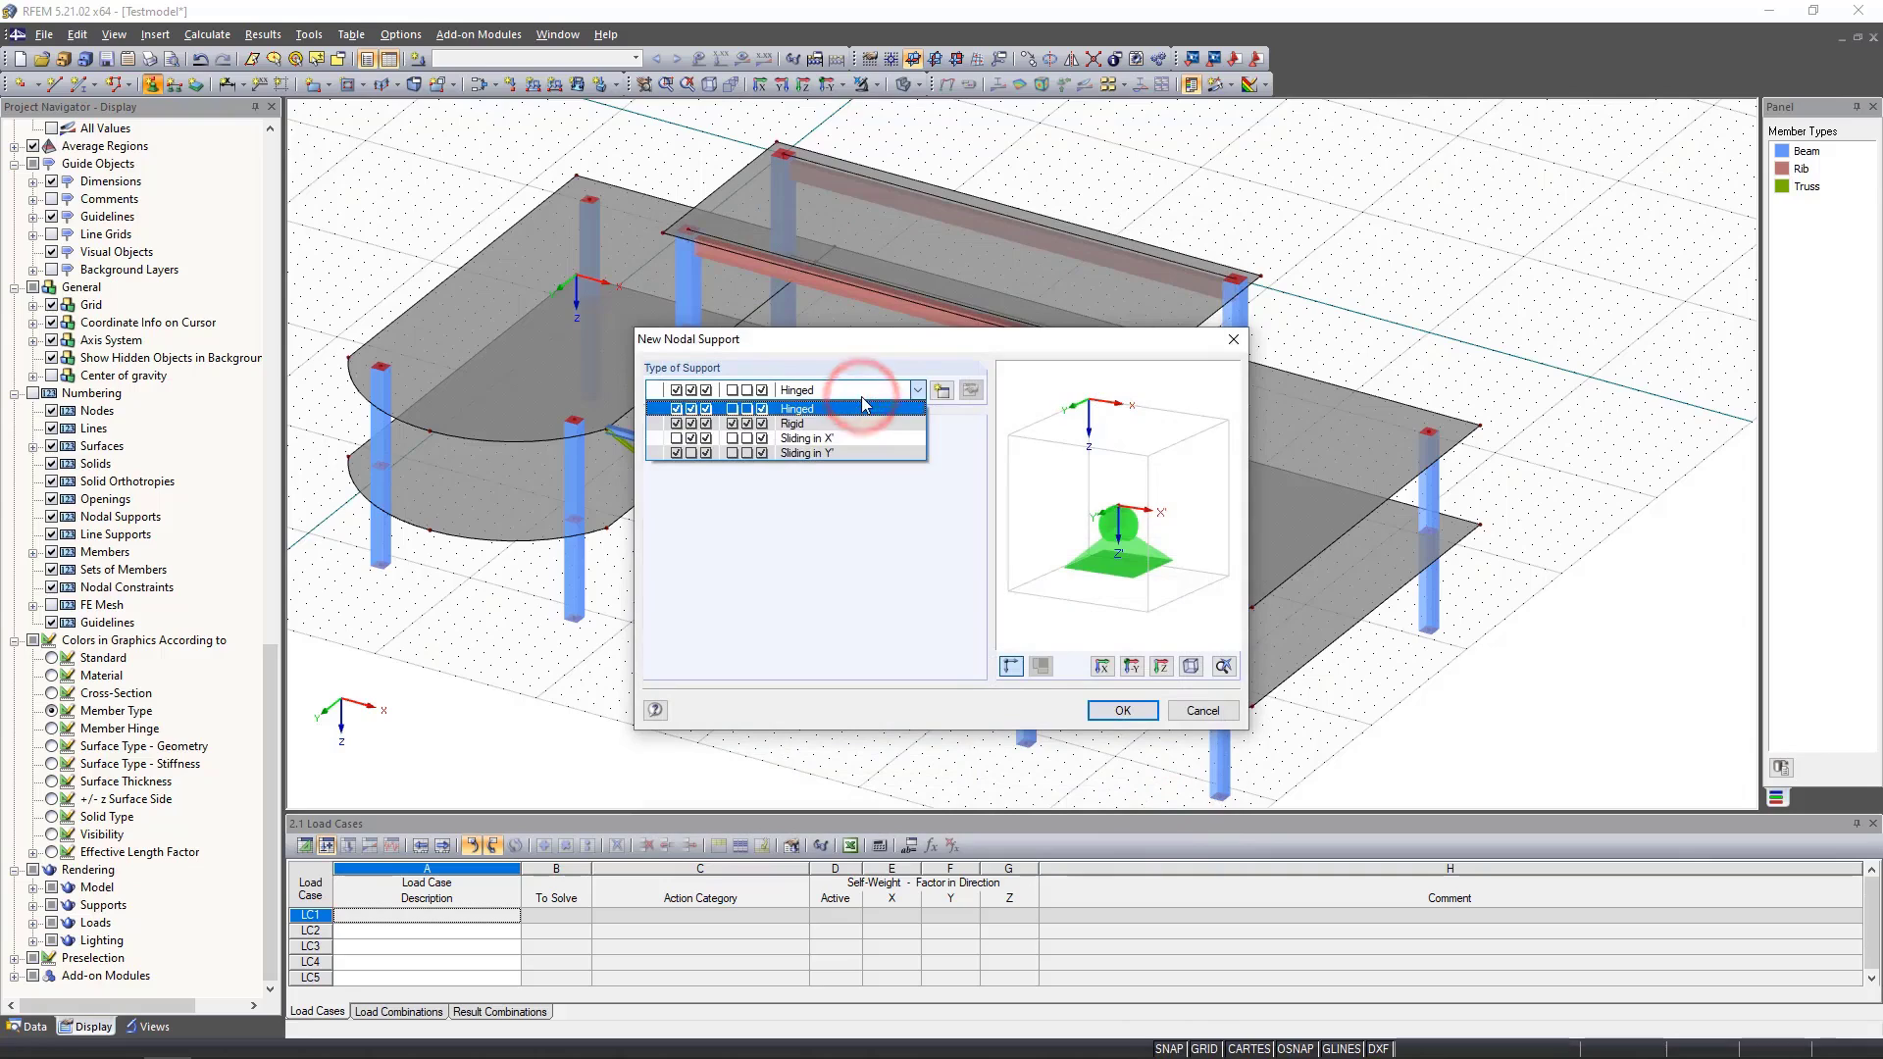
pyautogui.click(822, 423)
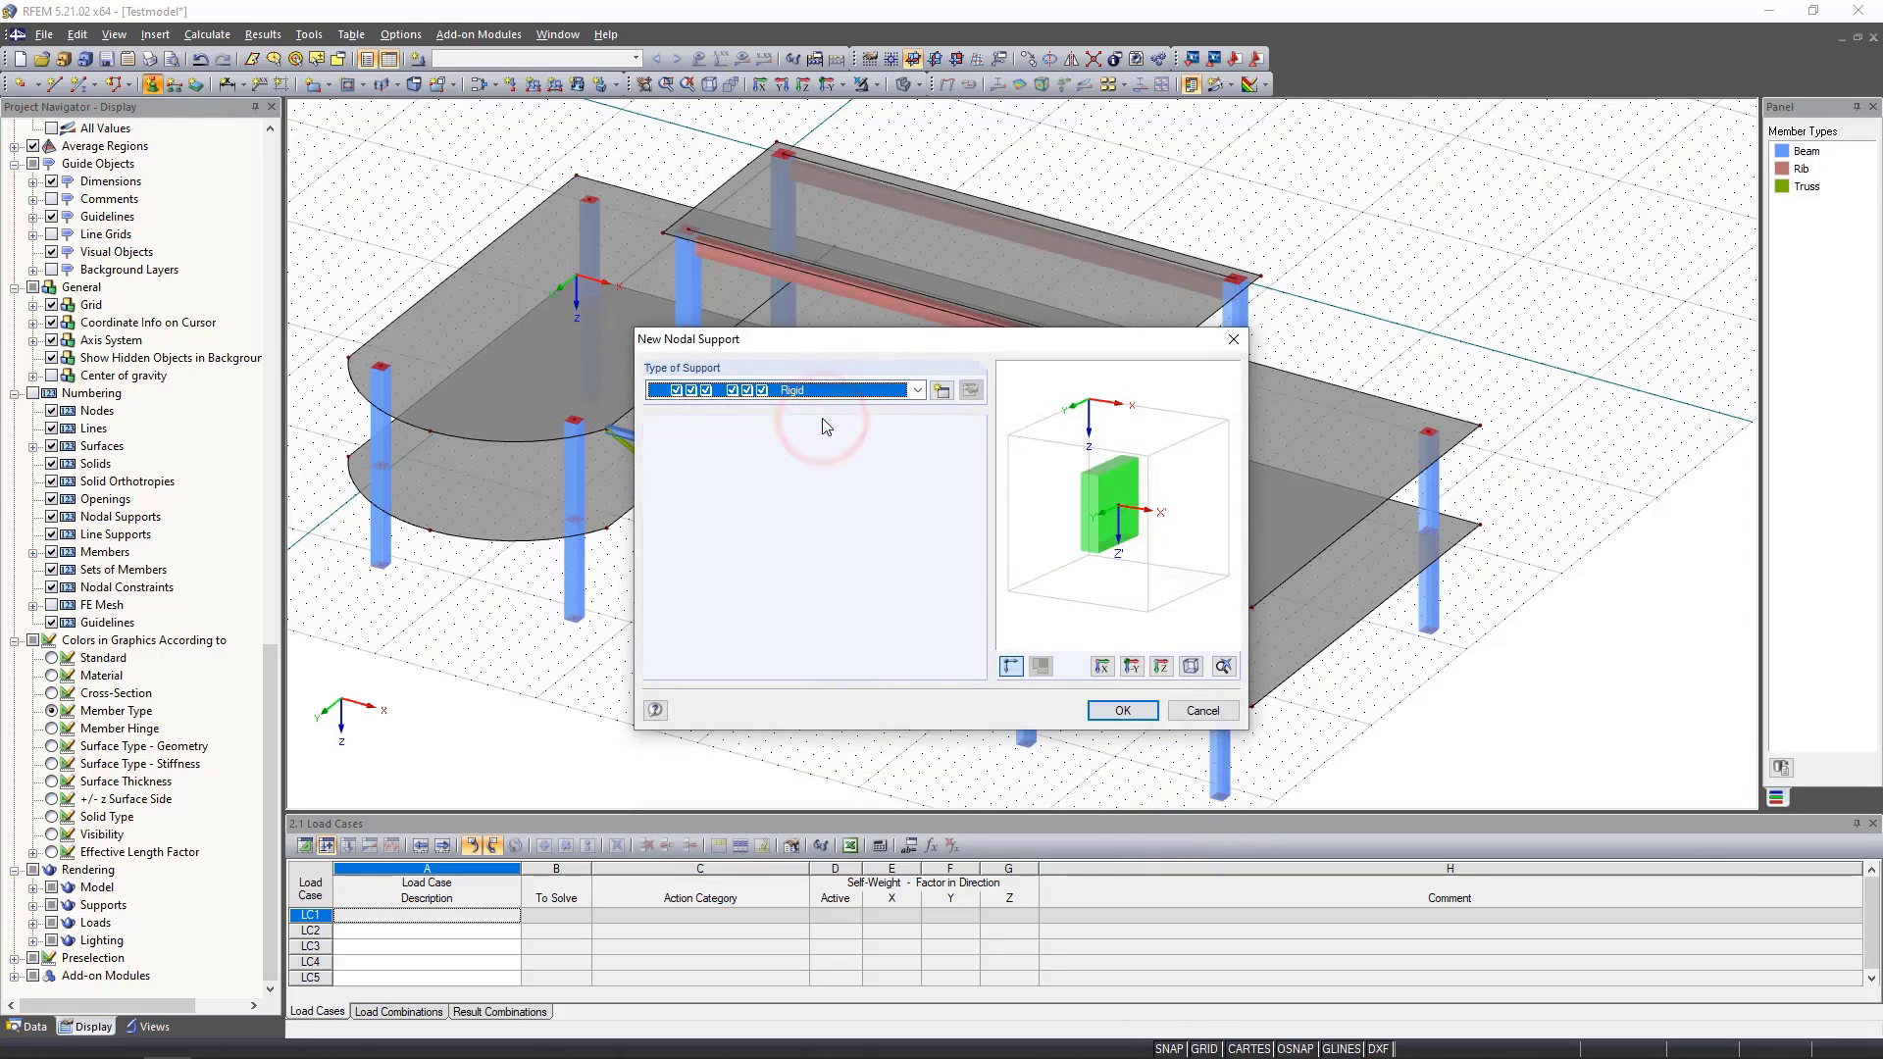
pyautogui.click(1133, 711)
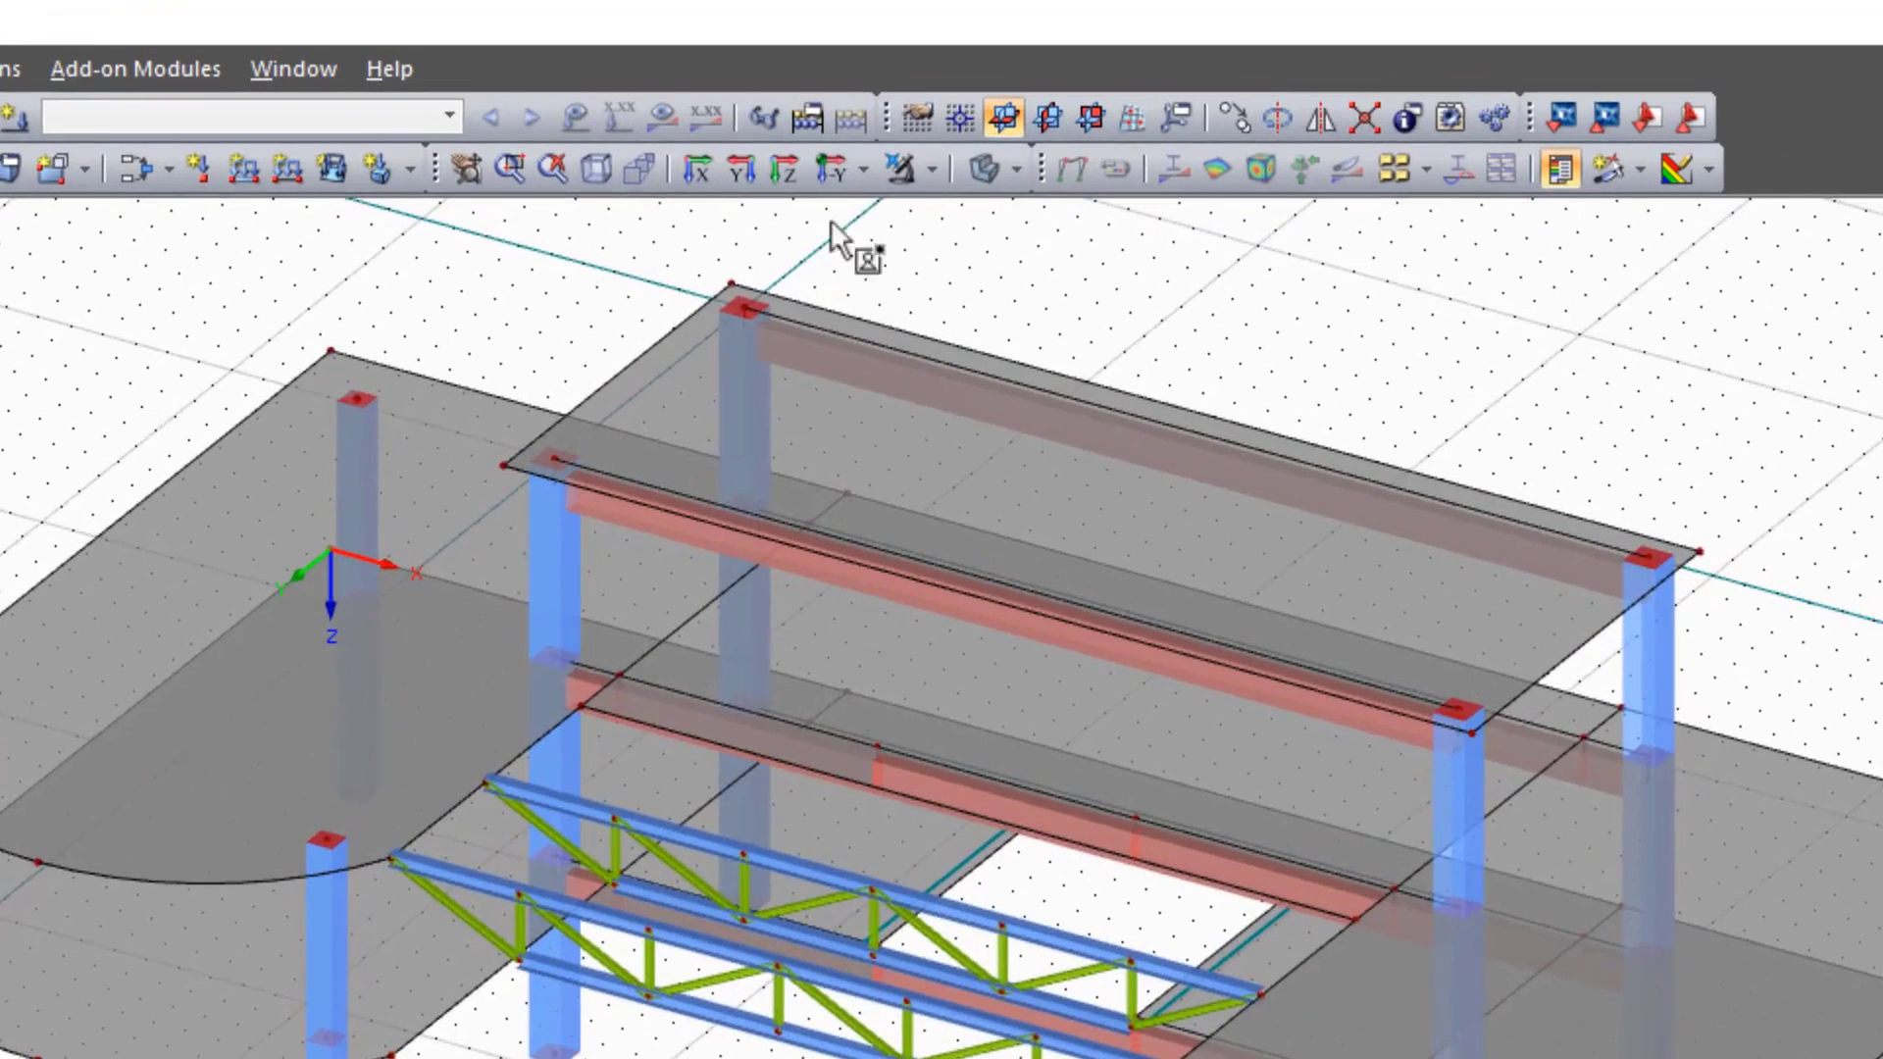
pyautogui.click(826, 159)
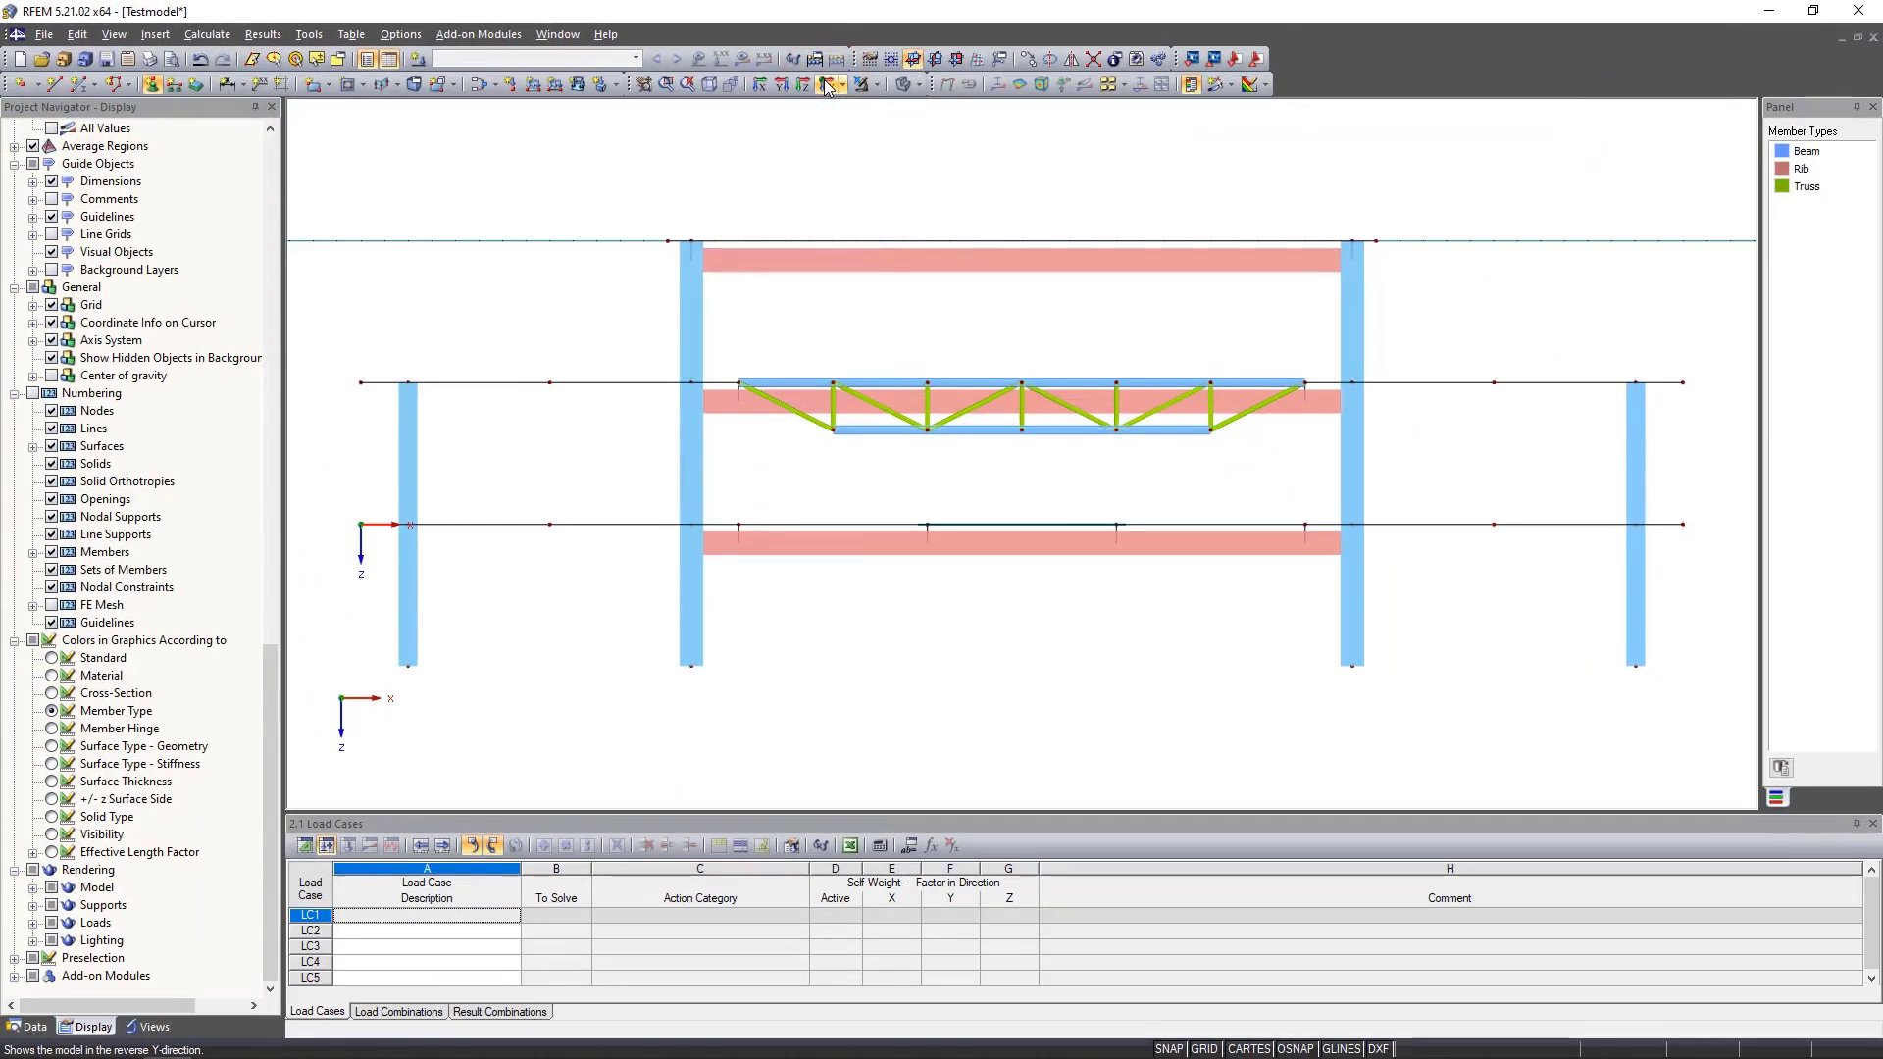
pyautogui.click(826, 86)
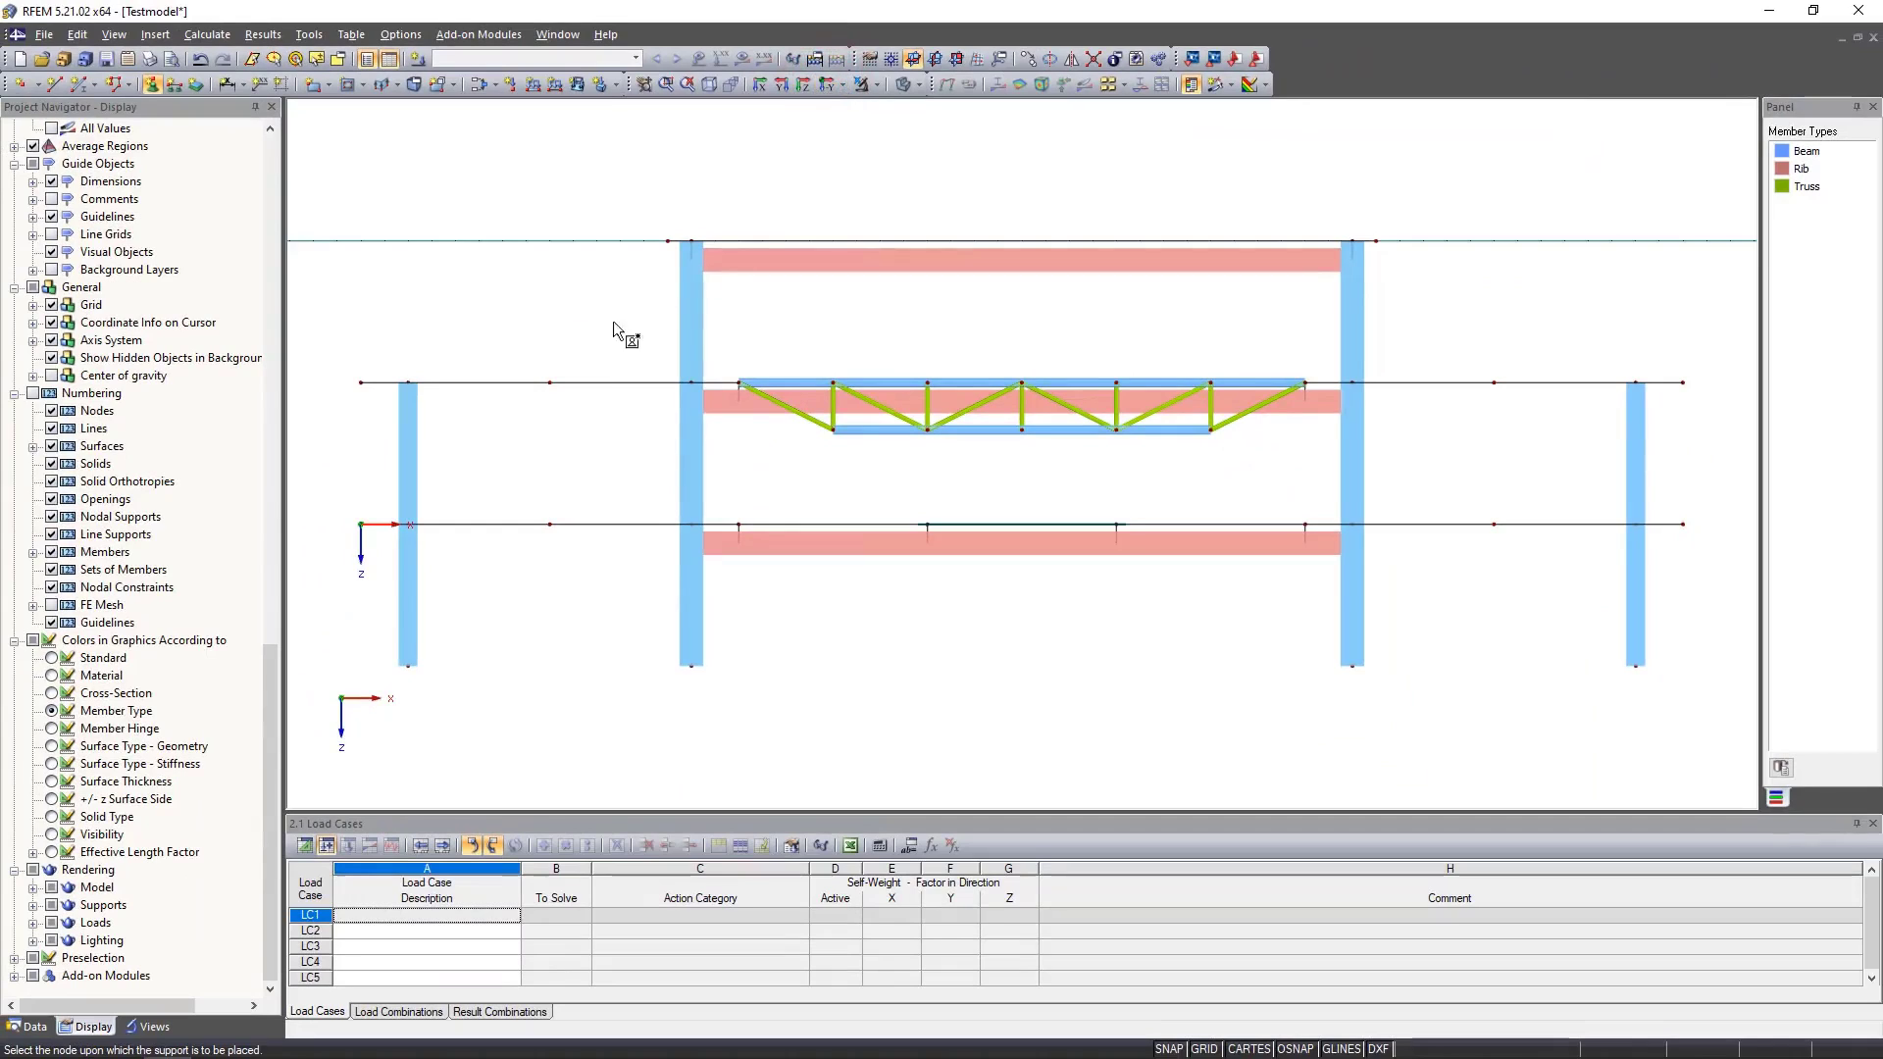
pyautogui.moveTo(359, 614); pyautogui.dragTo(1703, 718)
pyautogui.rightClick(1703, 718)
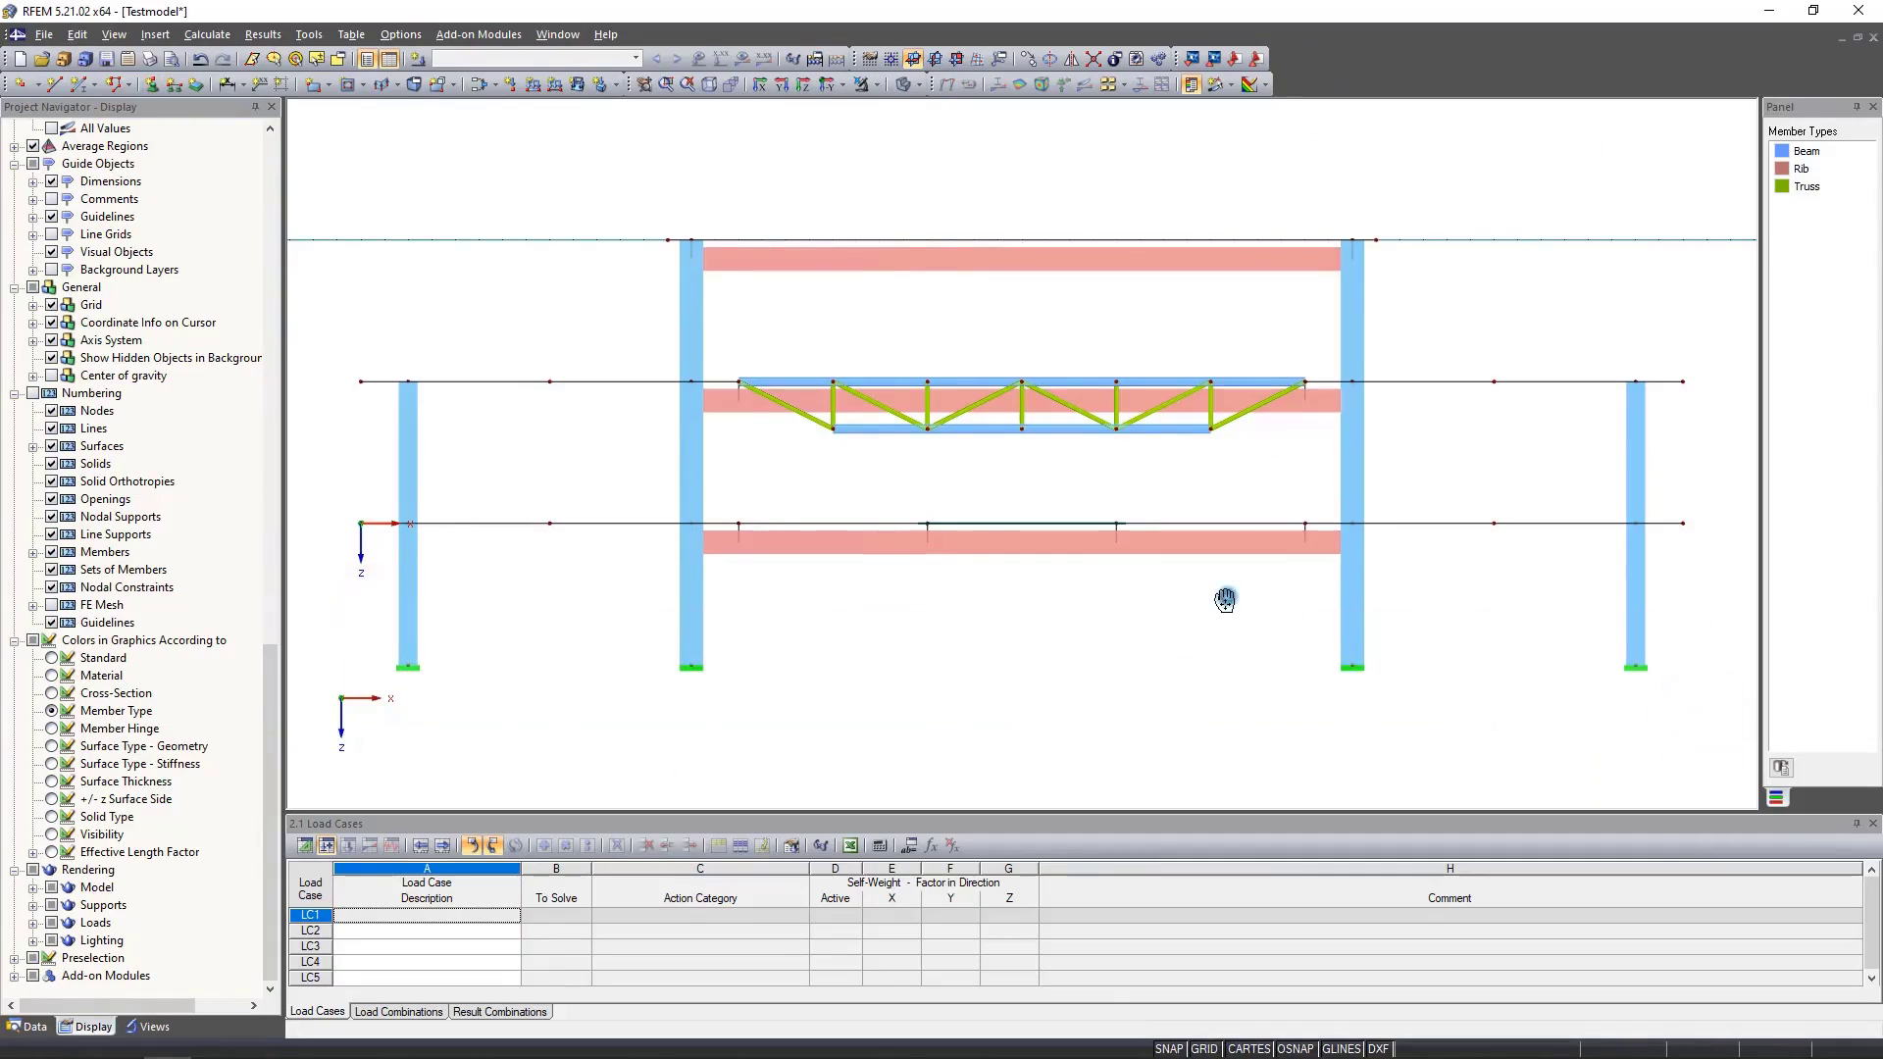
# Create a set of continuous members from the bottom chord members of the front truss.
pyautogui.keyDown('ctrl'); pyautogui.moveTo(1226, 600); pyautogui.dragTo(1099, 755, button='middle'); pyautogui.keyUp('ctrl')
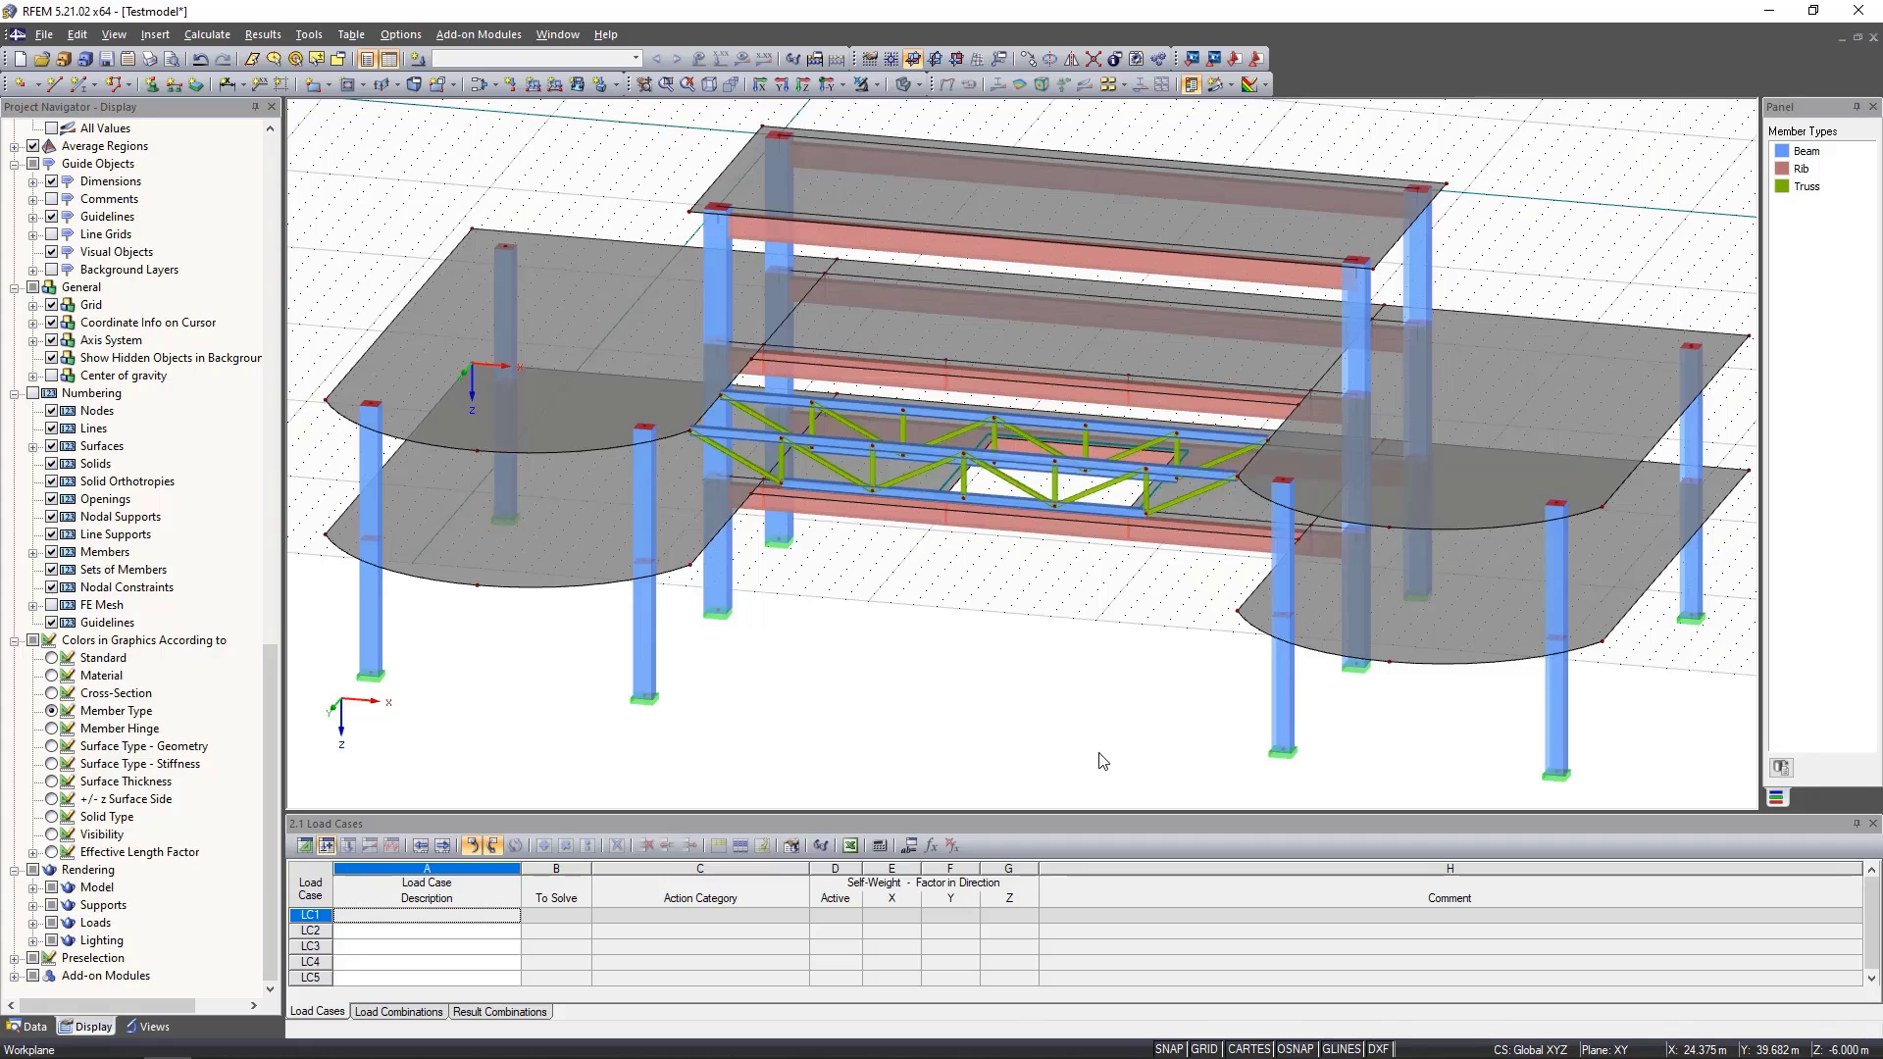
pyautogui.scroll(3, 944, 647)
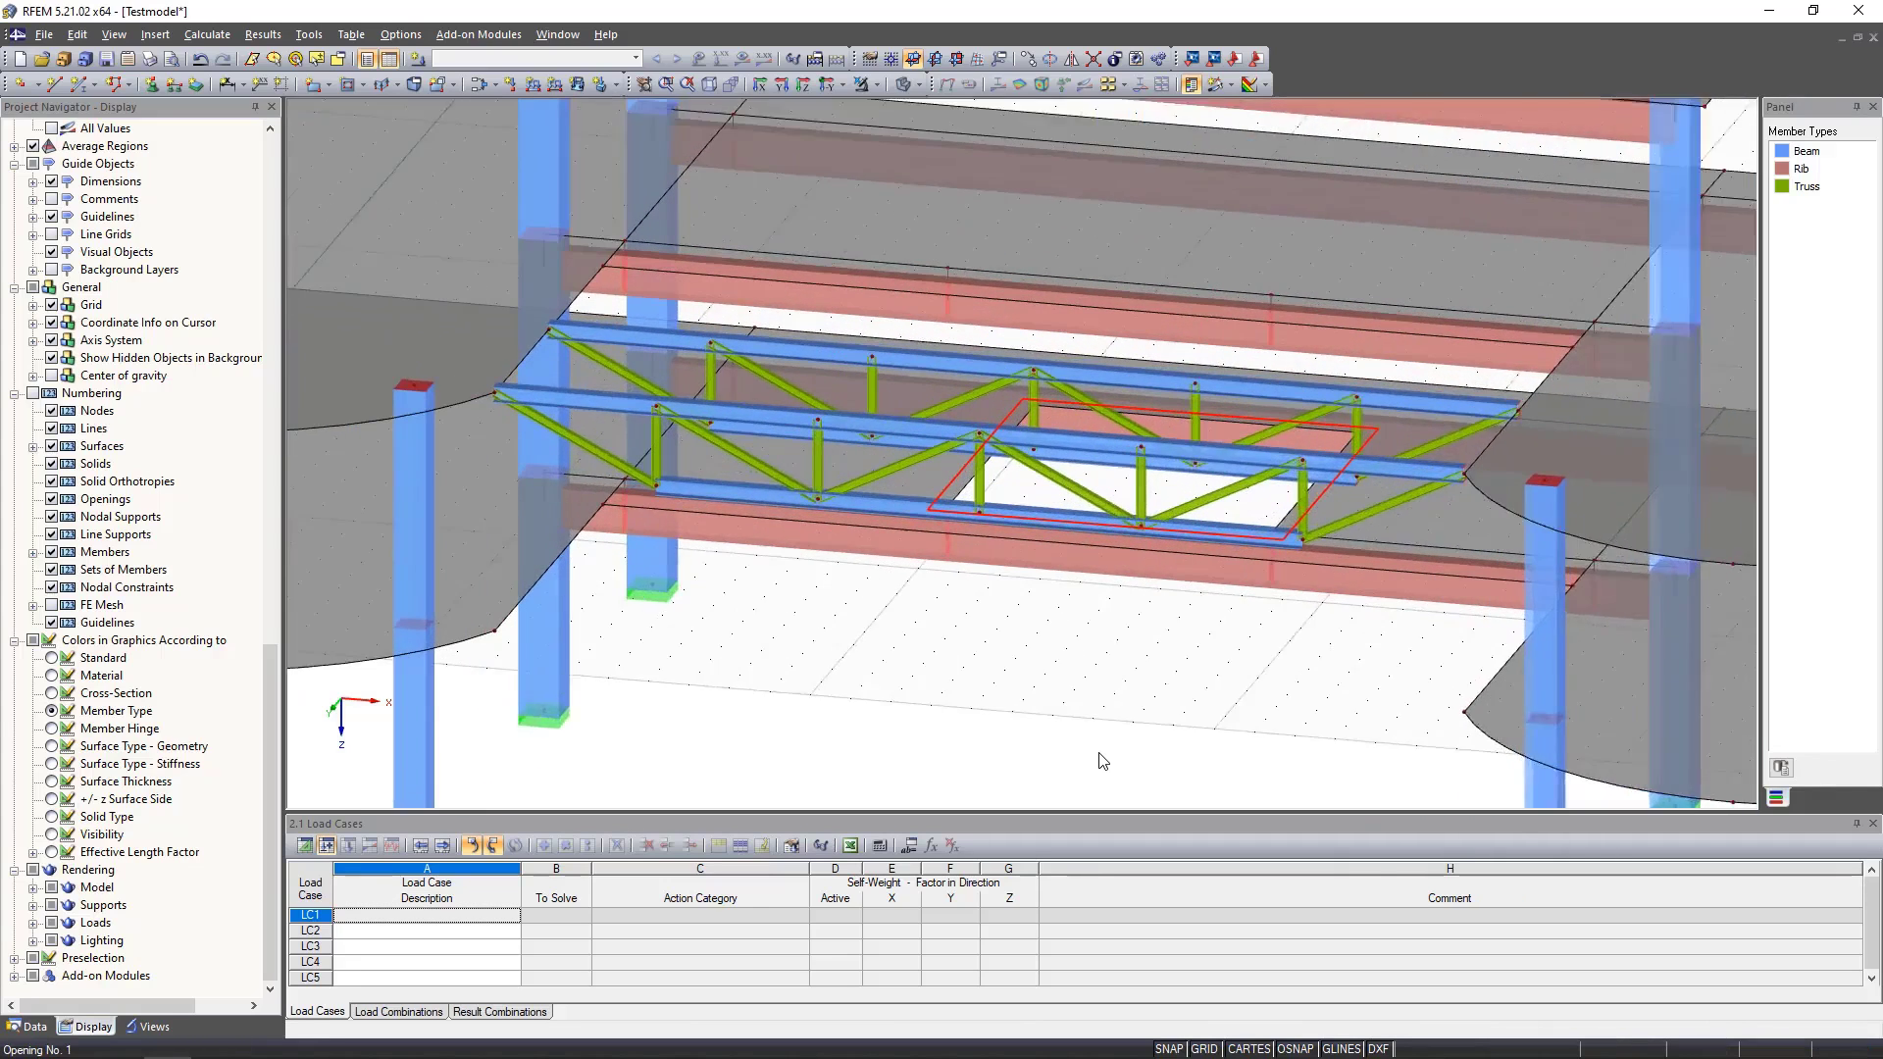
pyautogui.click(893, 510)
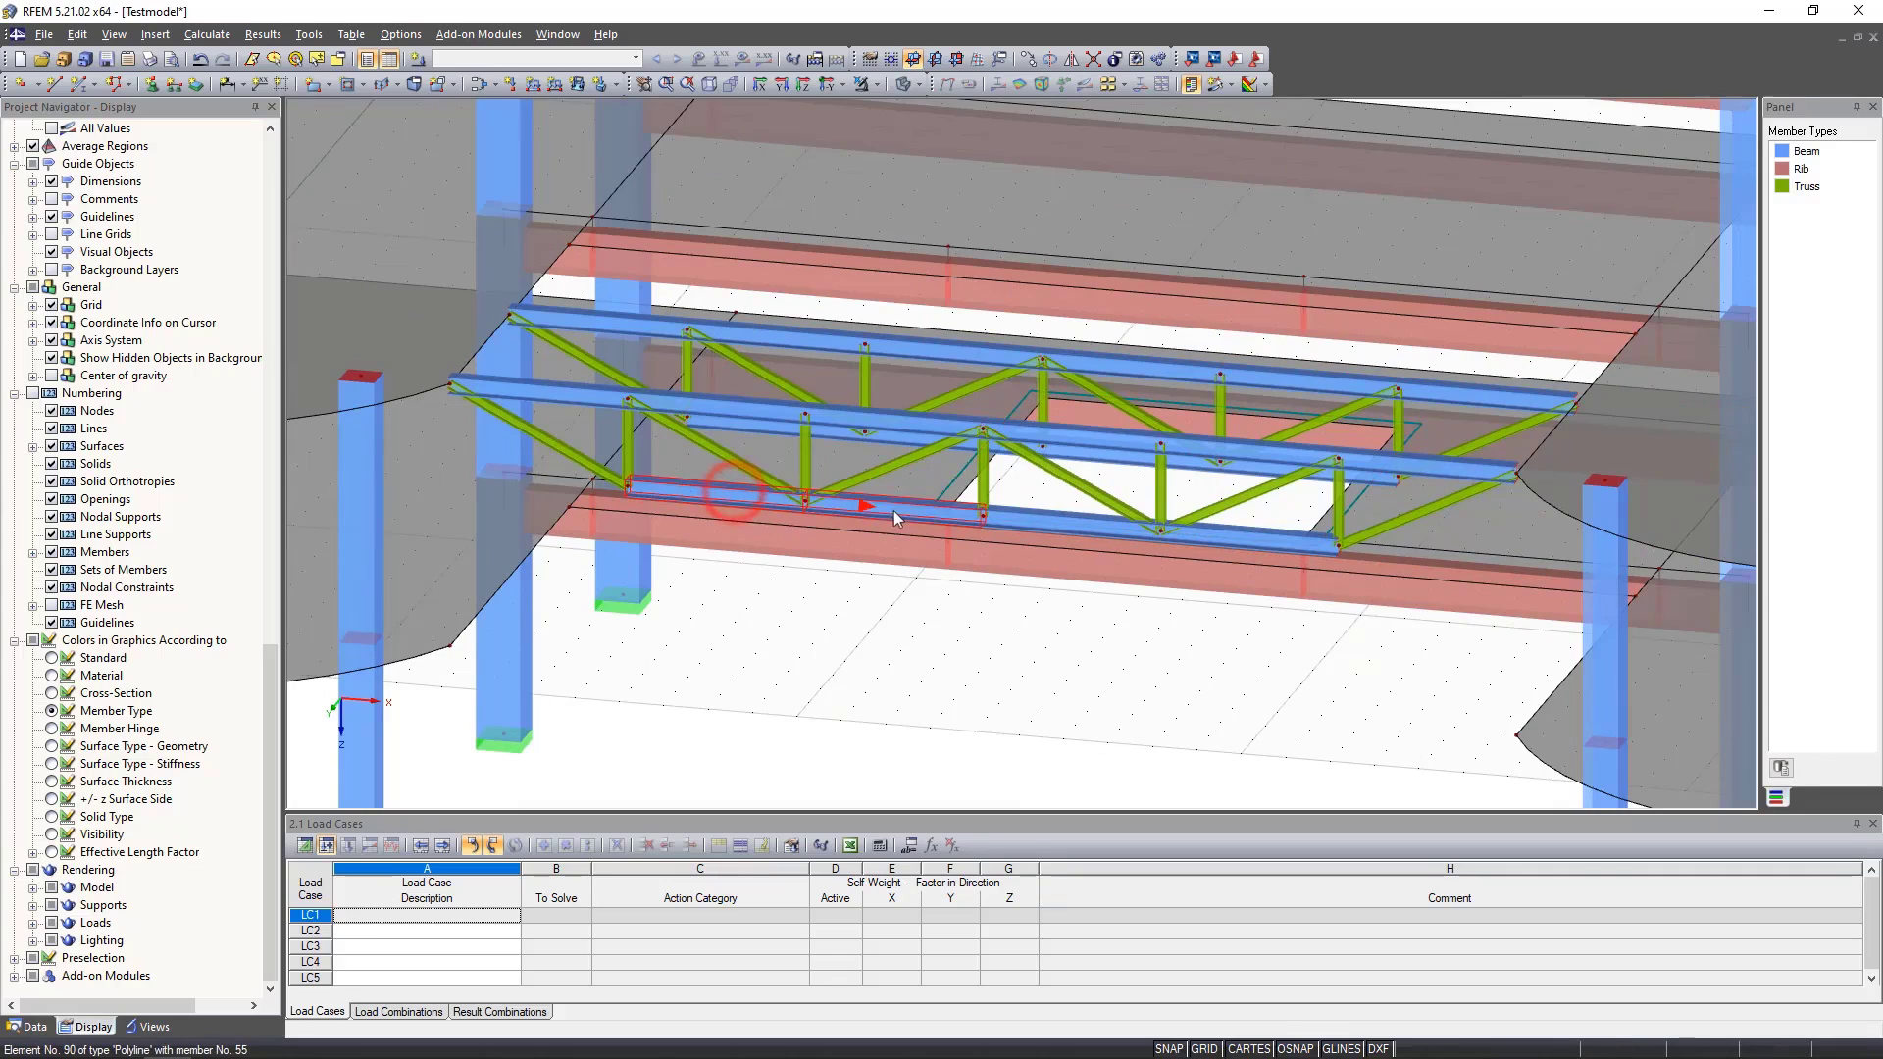
pyautogui.keyDown('ctrl'); pyautogui.click(1243, 547); pyautogui.keyUp('ctrl')
pyautogui.rightClick(1272, 545)
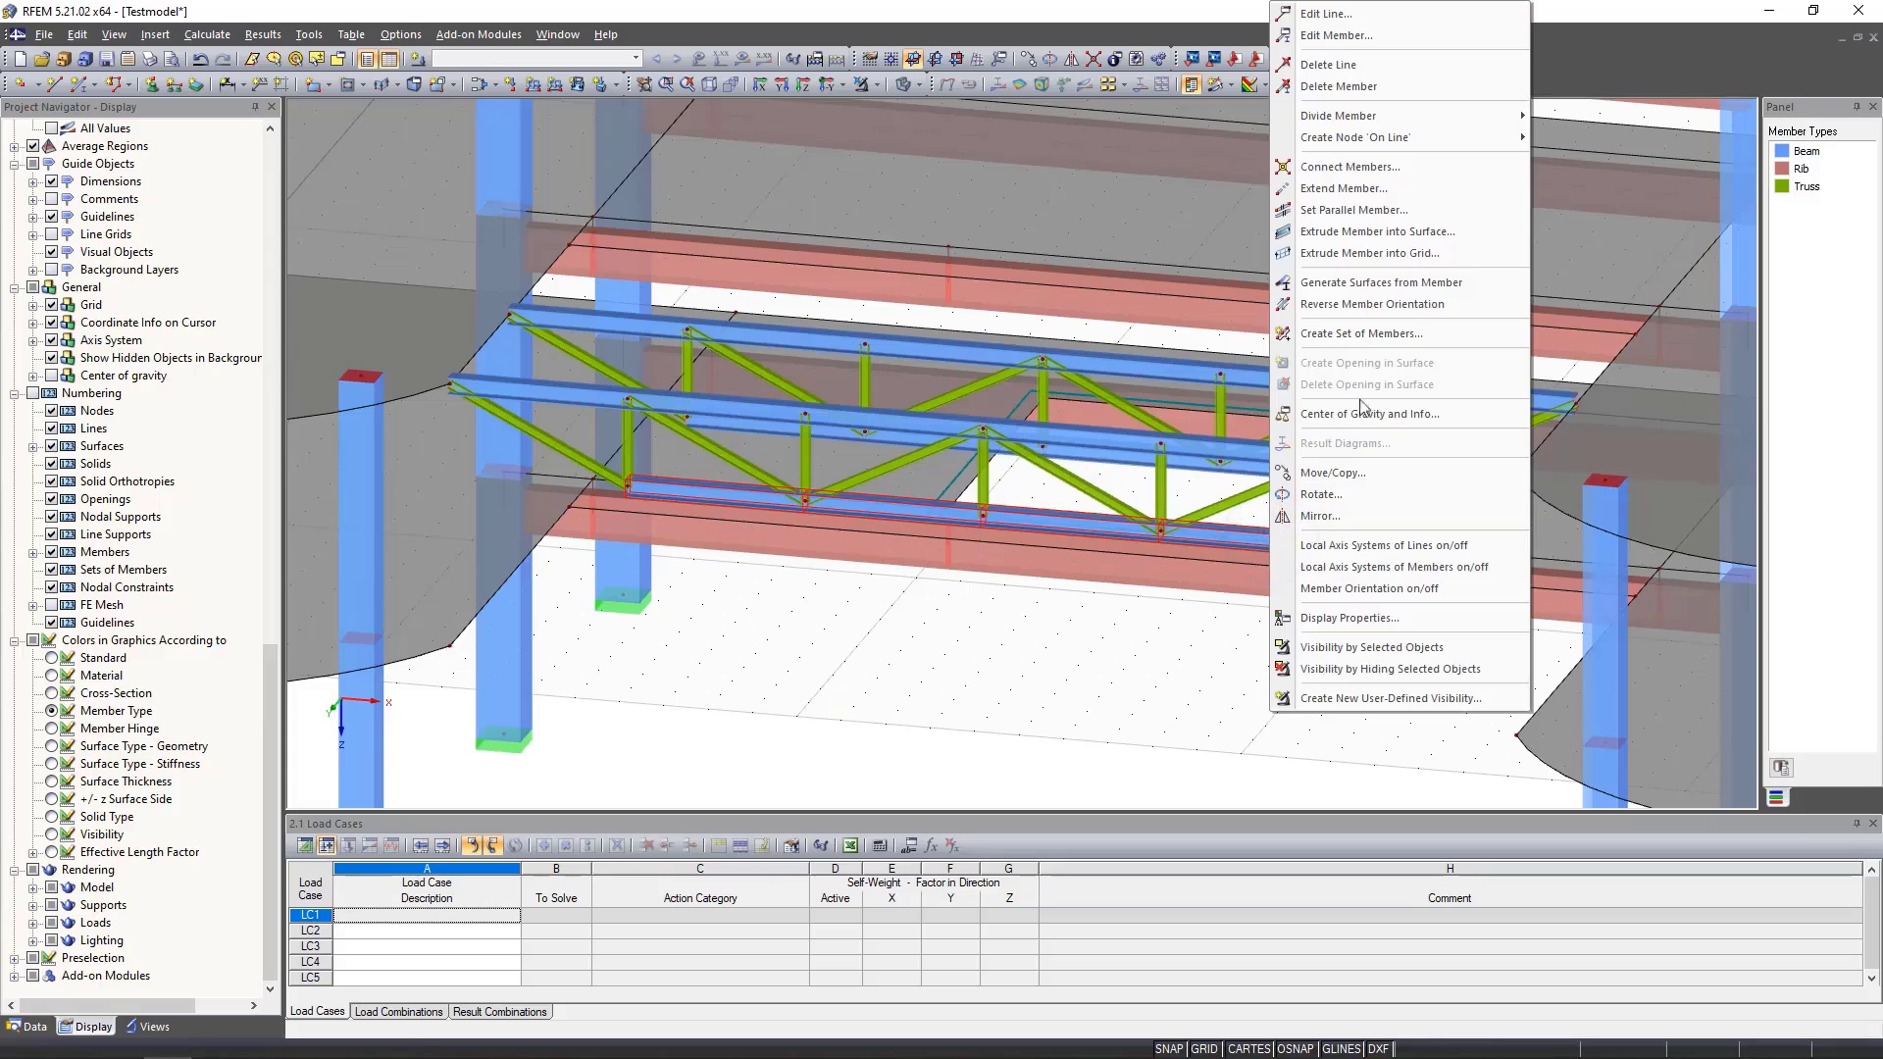
pyautogui.click(1409, 331)
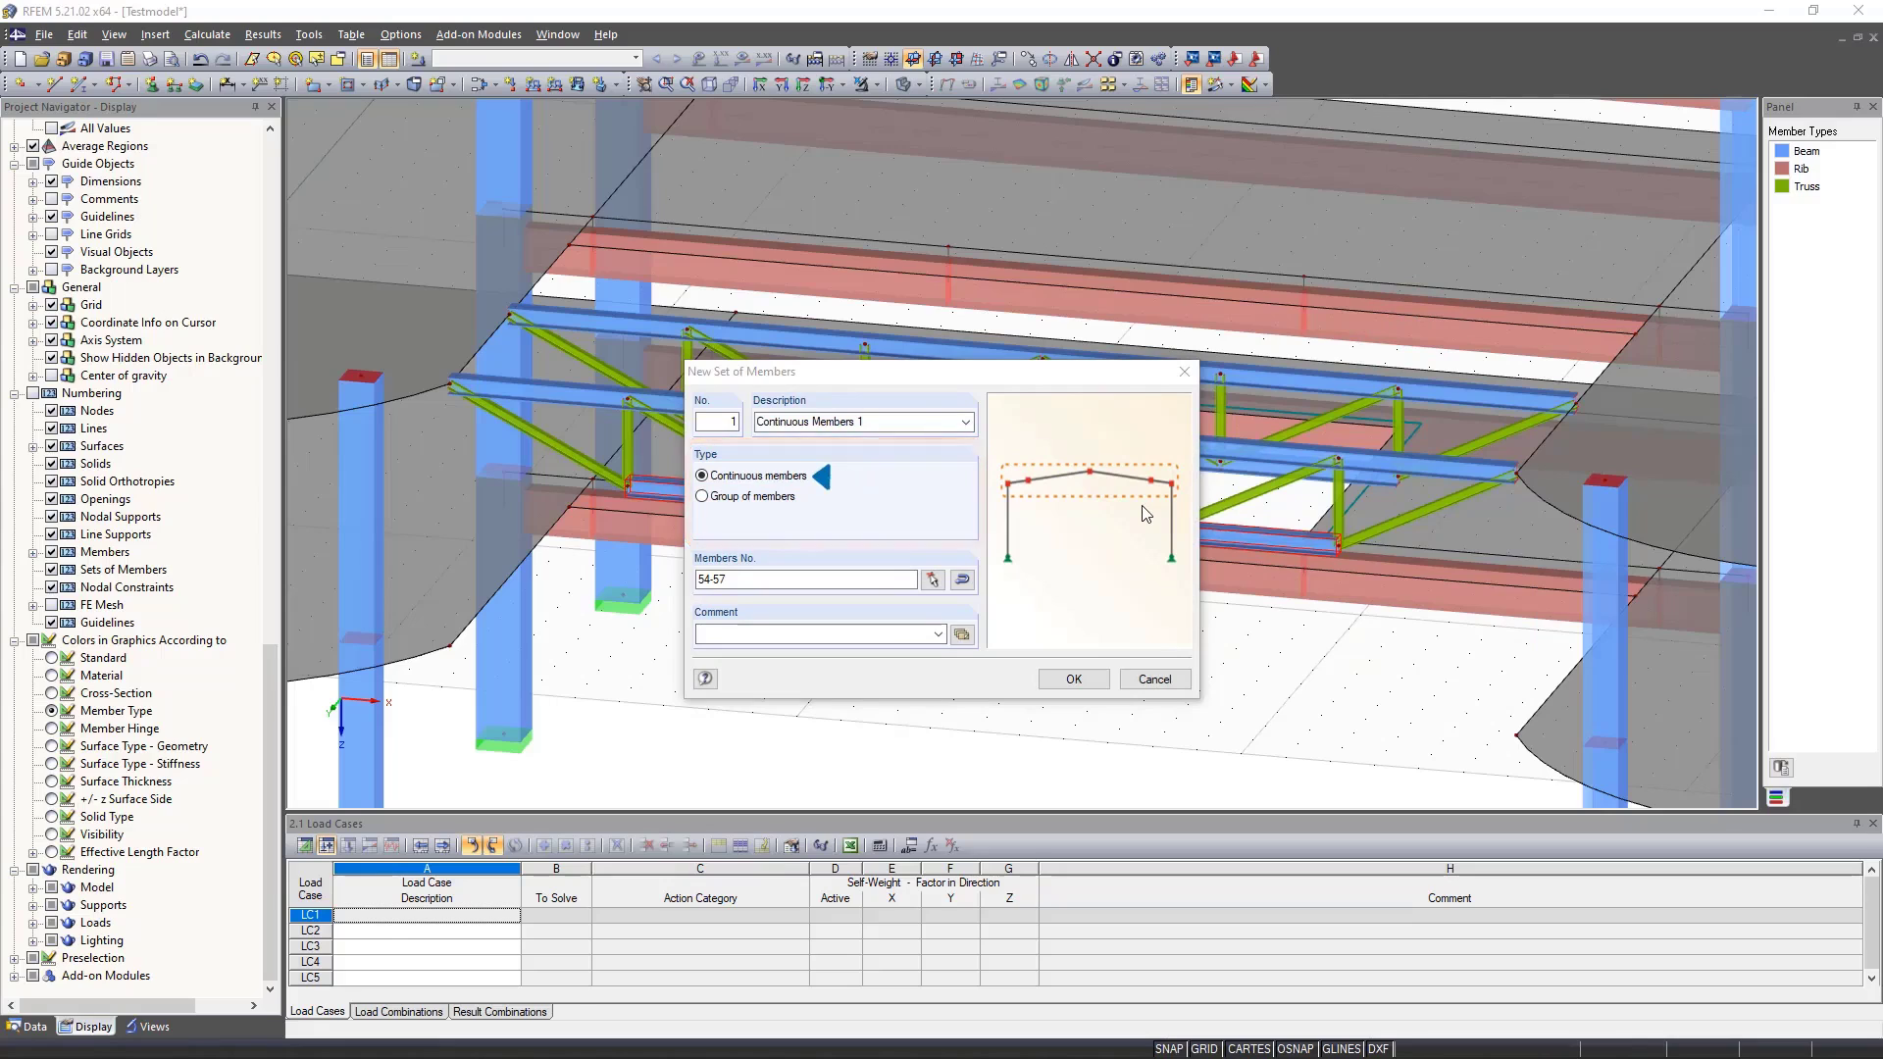
pyautogui.click(758, 501)
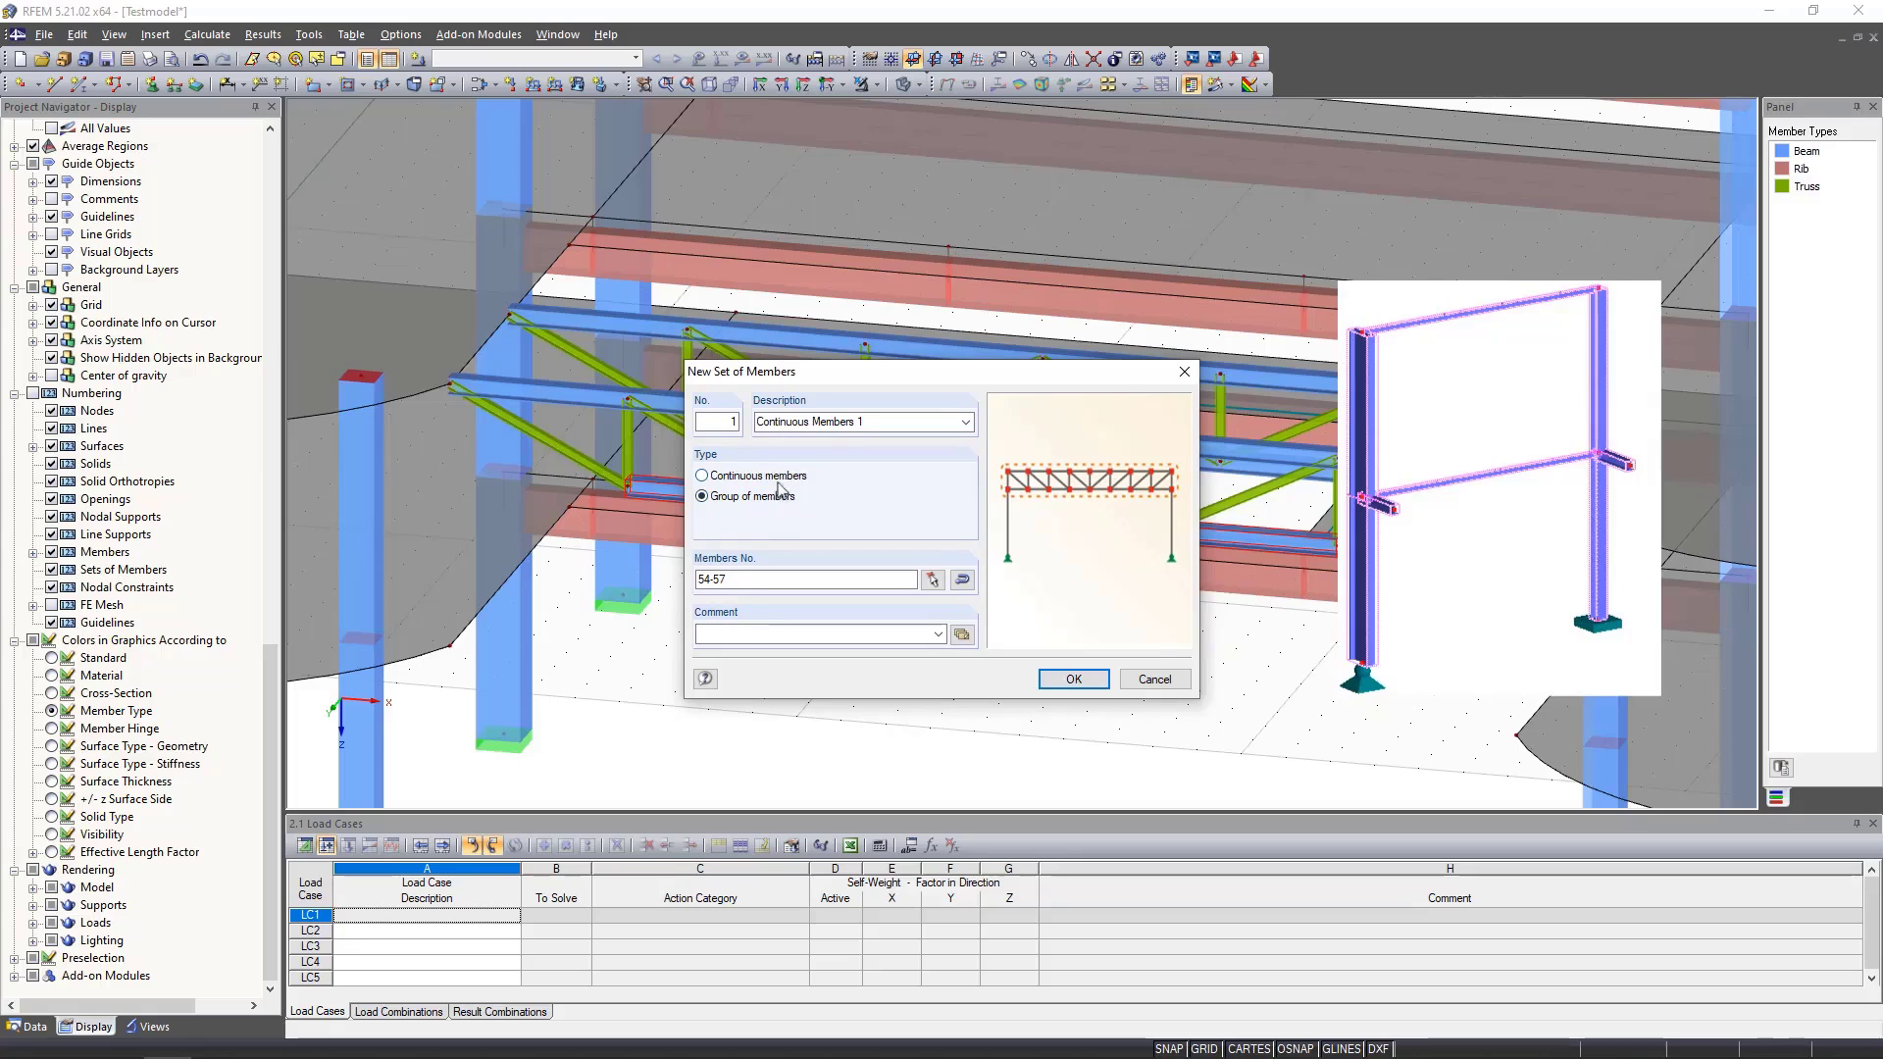
pyautogui.click(779, 476)
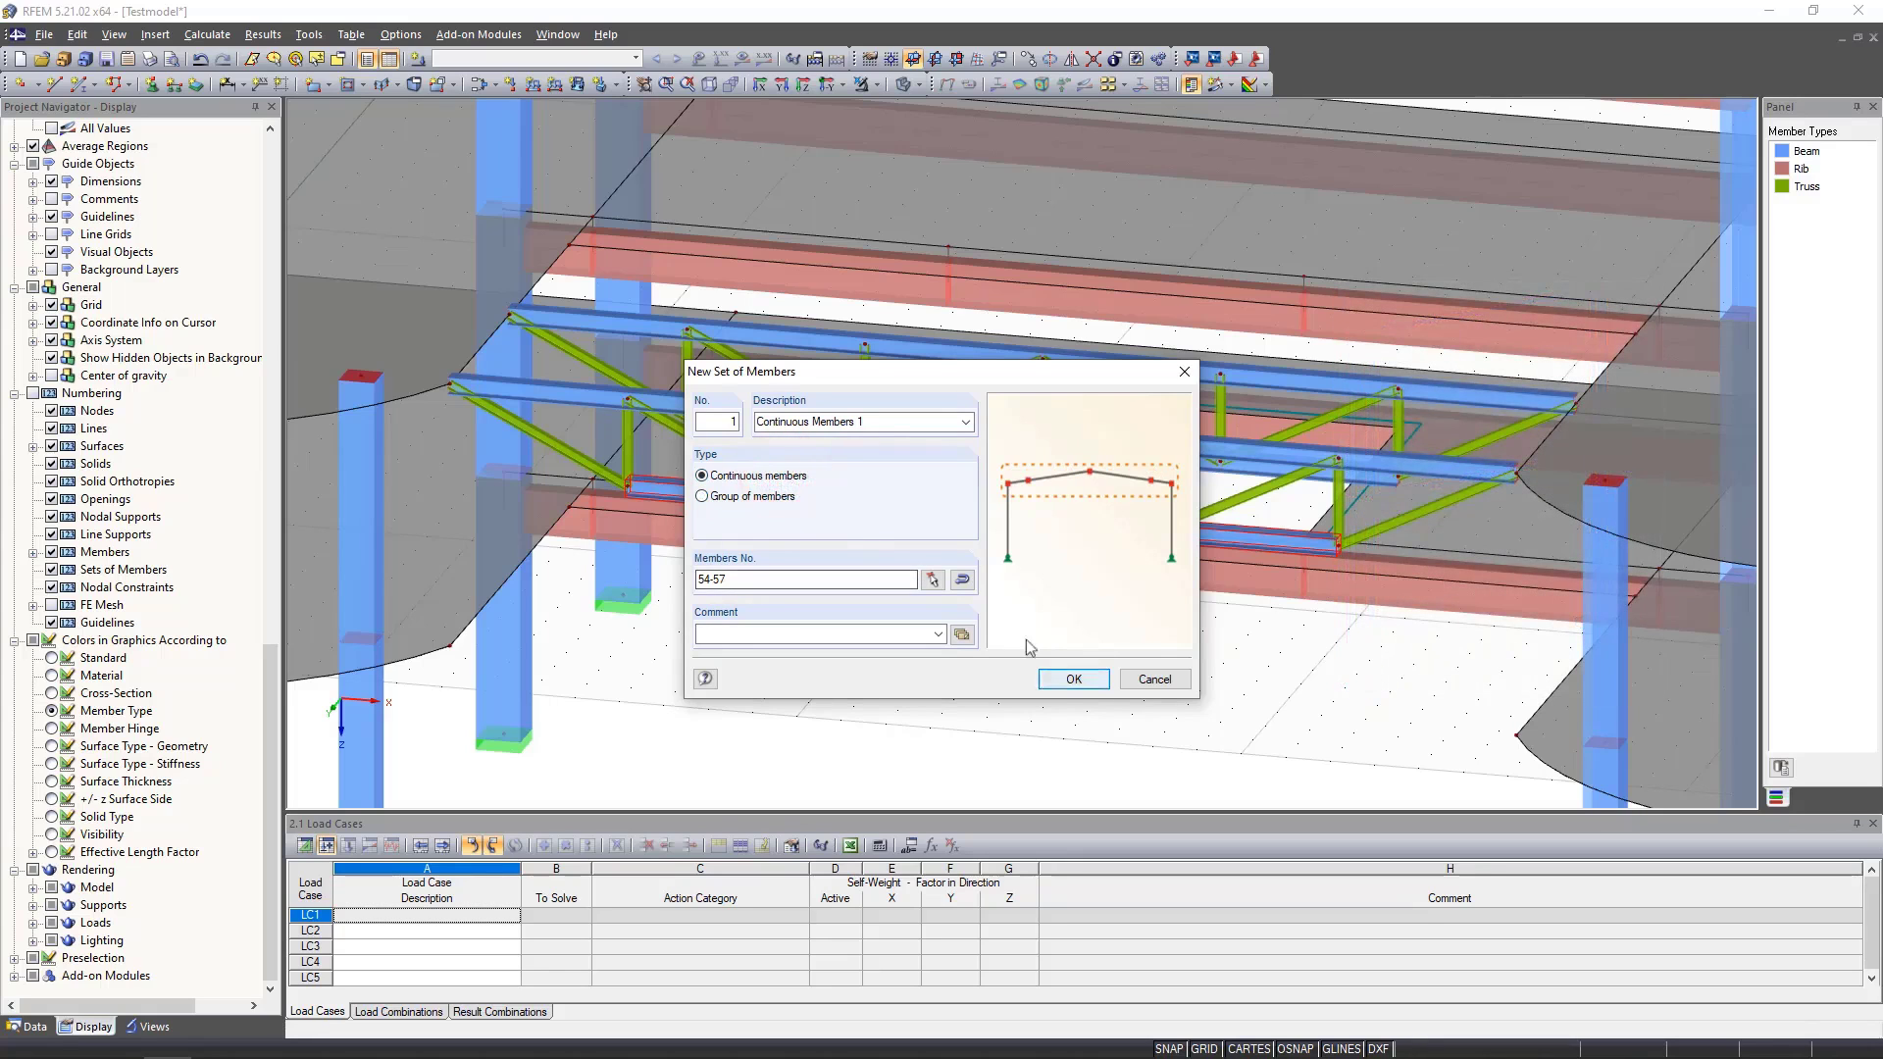
pyautogui.click(1074, 680)
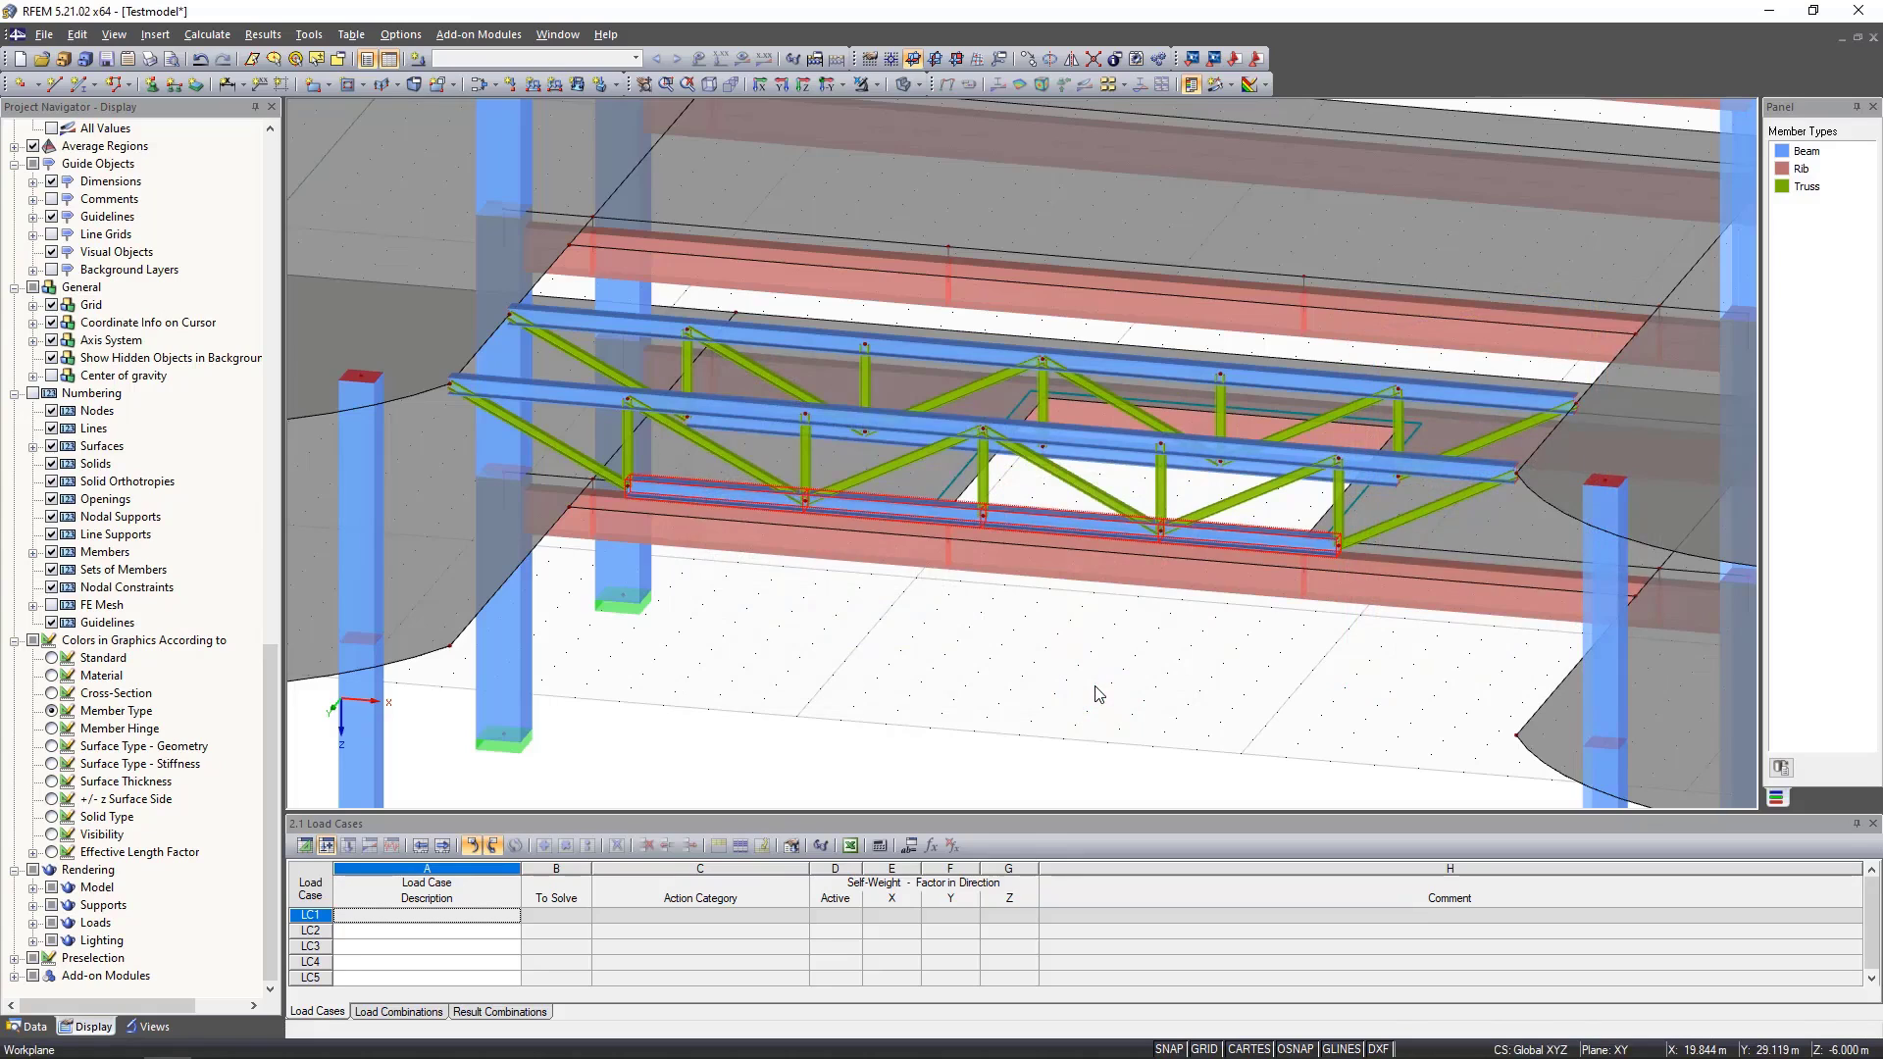
pyautogui.click(1097, 691)
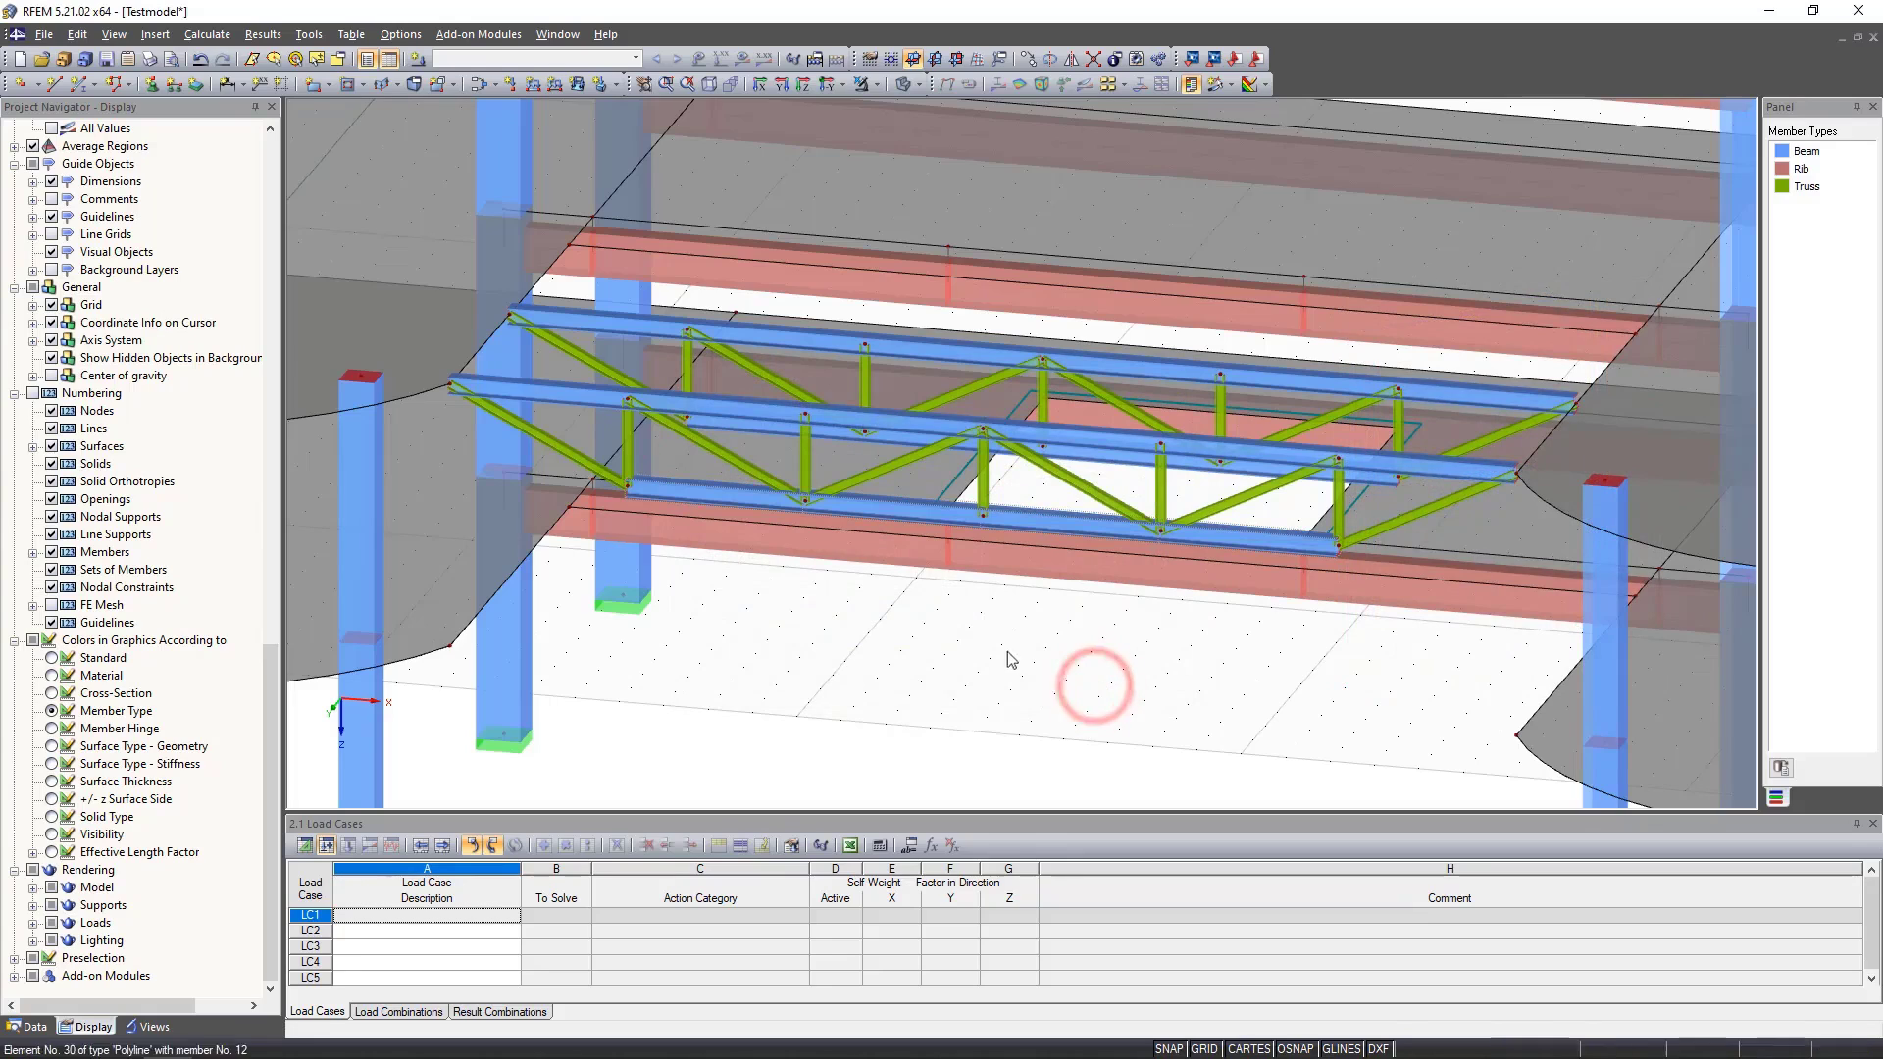
# Create a set of continuous members from the six top chord members of the front truss.
pyautogui.click(587, 396)
pyautogui.keyDown('ctrl'); pyautogui.click(694, 404); pyautogui.keyUp('ctrl')
pyautogui.keyDown('ctrl'); pyautogui.click(851, 417); pyautogui.keyUp('ctrl')
pyautogui.keyDown('ctrl'); pyautogui.click(1067, 433); pyautogui.keyUp('ctrl')
pyautogui.keyDown('ctrl'); pyautogui.click(1227, 447); pyautogui.keyUp('ctrl')
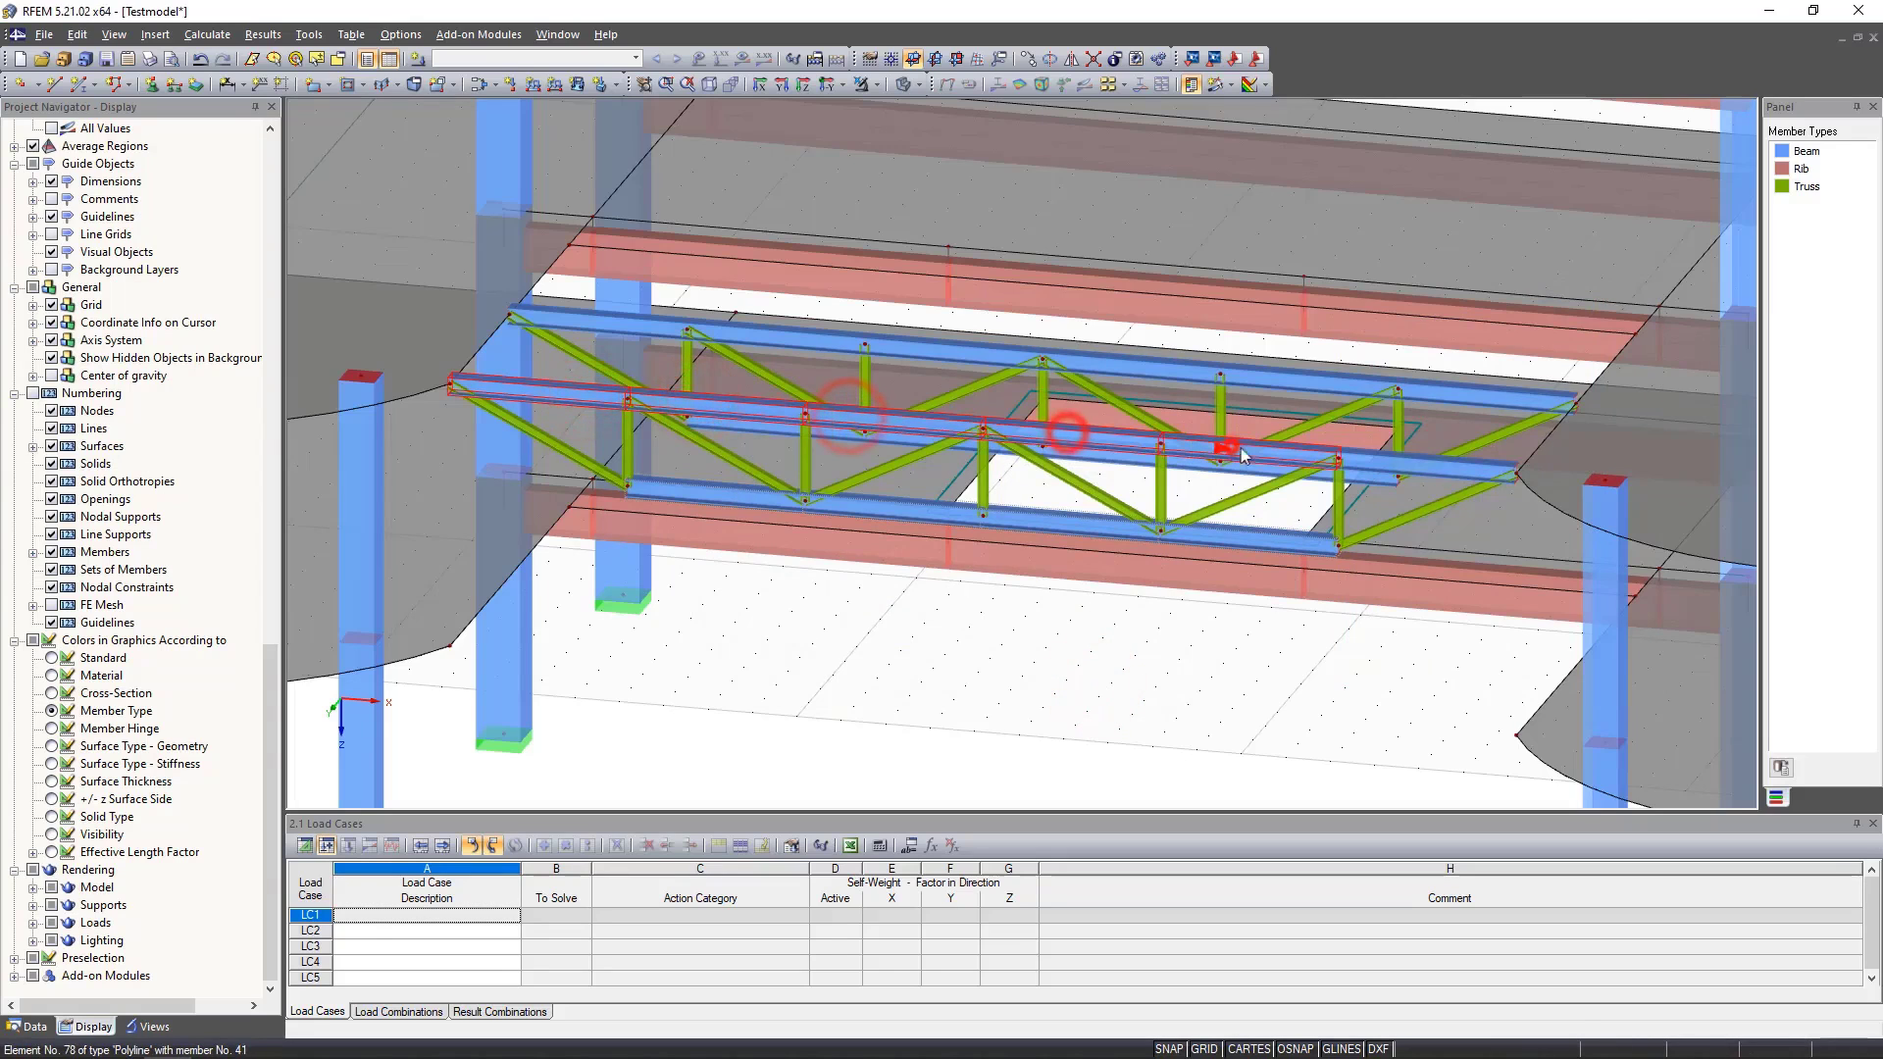
pyautogui.keyDown('ctrl'); pyautogui.click(1422, 466); pyautogui.keyUp('ctrl')
pyautogui.rightClick(1373, 463)
pyautogui.click(1431, 338)
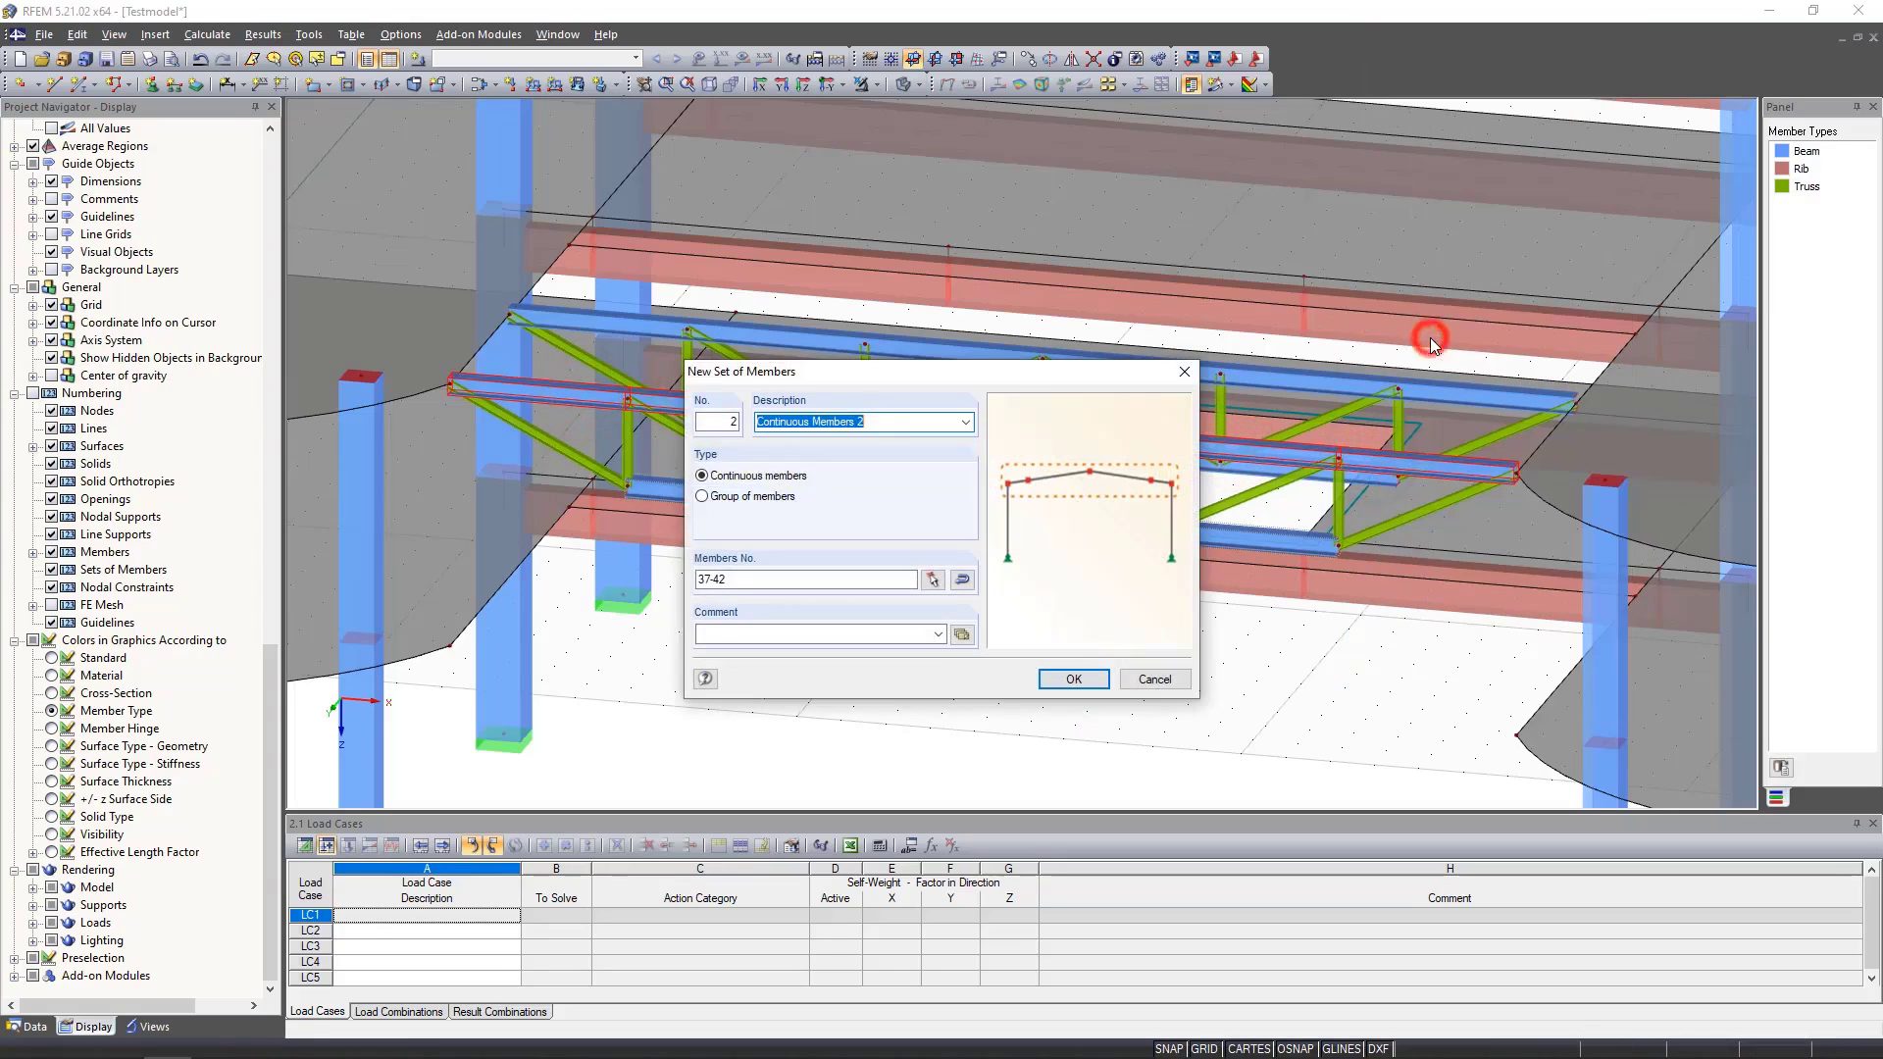
pyautogui.click(1074, 679)
pyautogui.click(1077, 674)
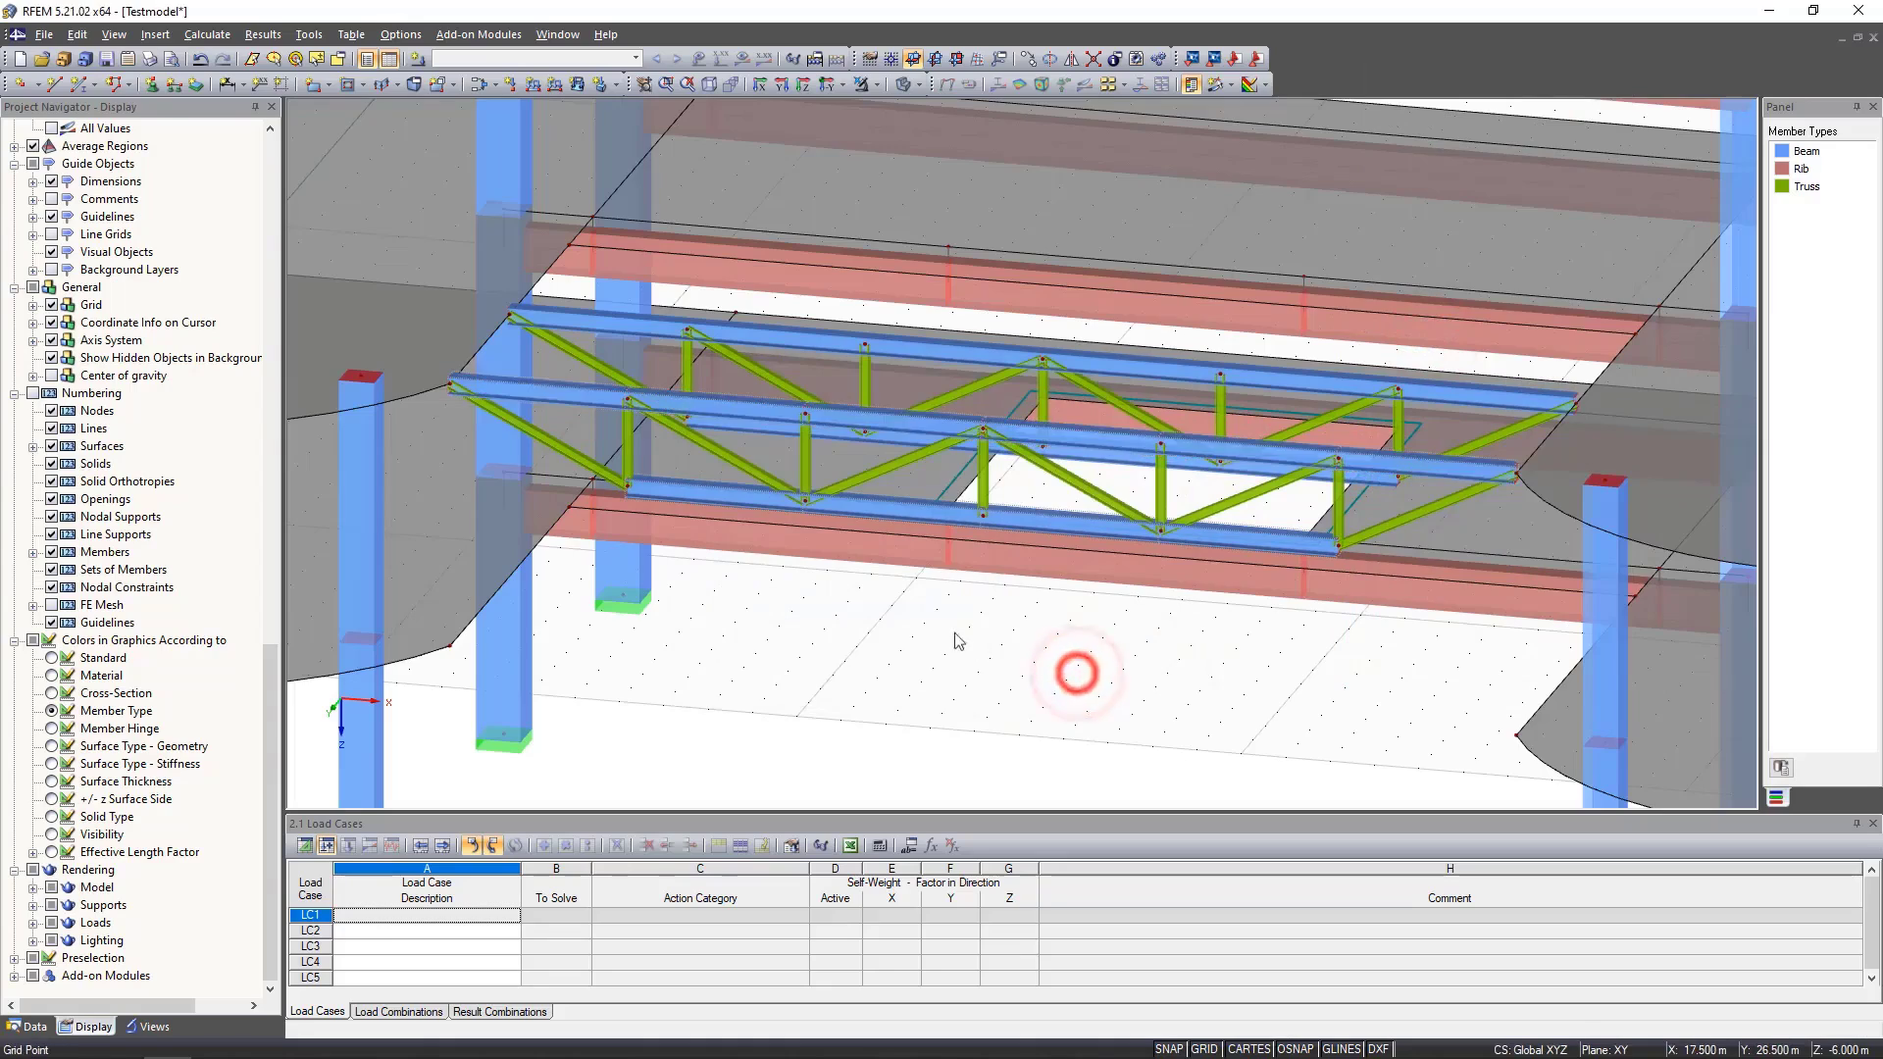
# Create a set of continuous members from the four bottom chord members of the rear truss.
pyautogui.moveTo(953, 632); pyautogui.dragTo(1072, 867, button='right')
pyautogui.click(822, 591)
pyautogui.click(809, 578)
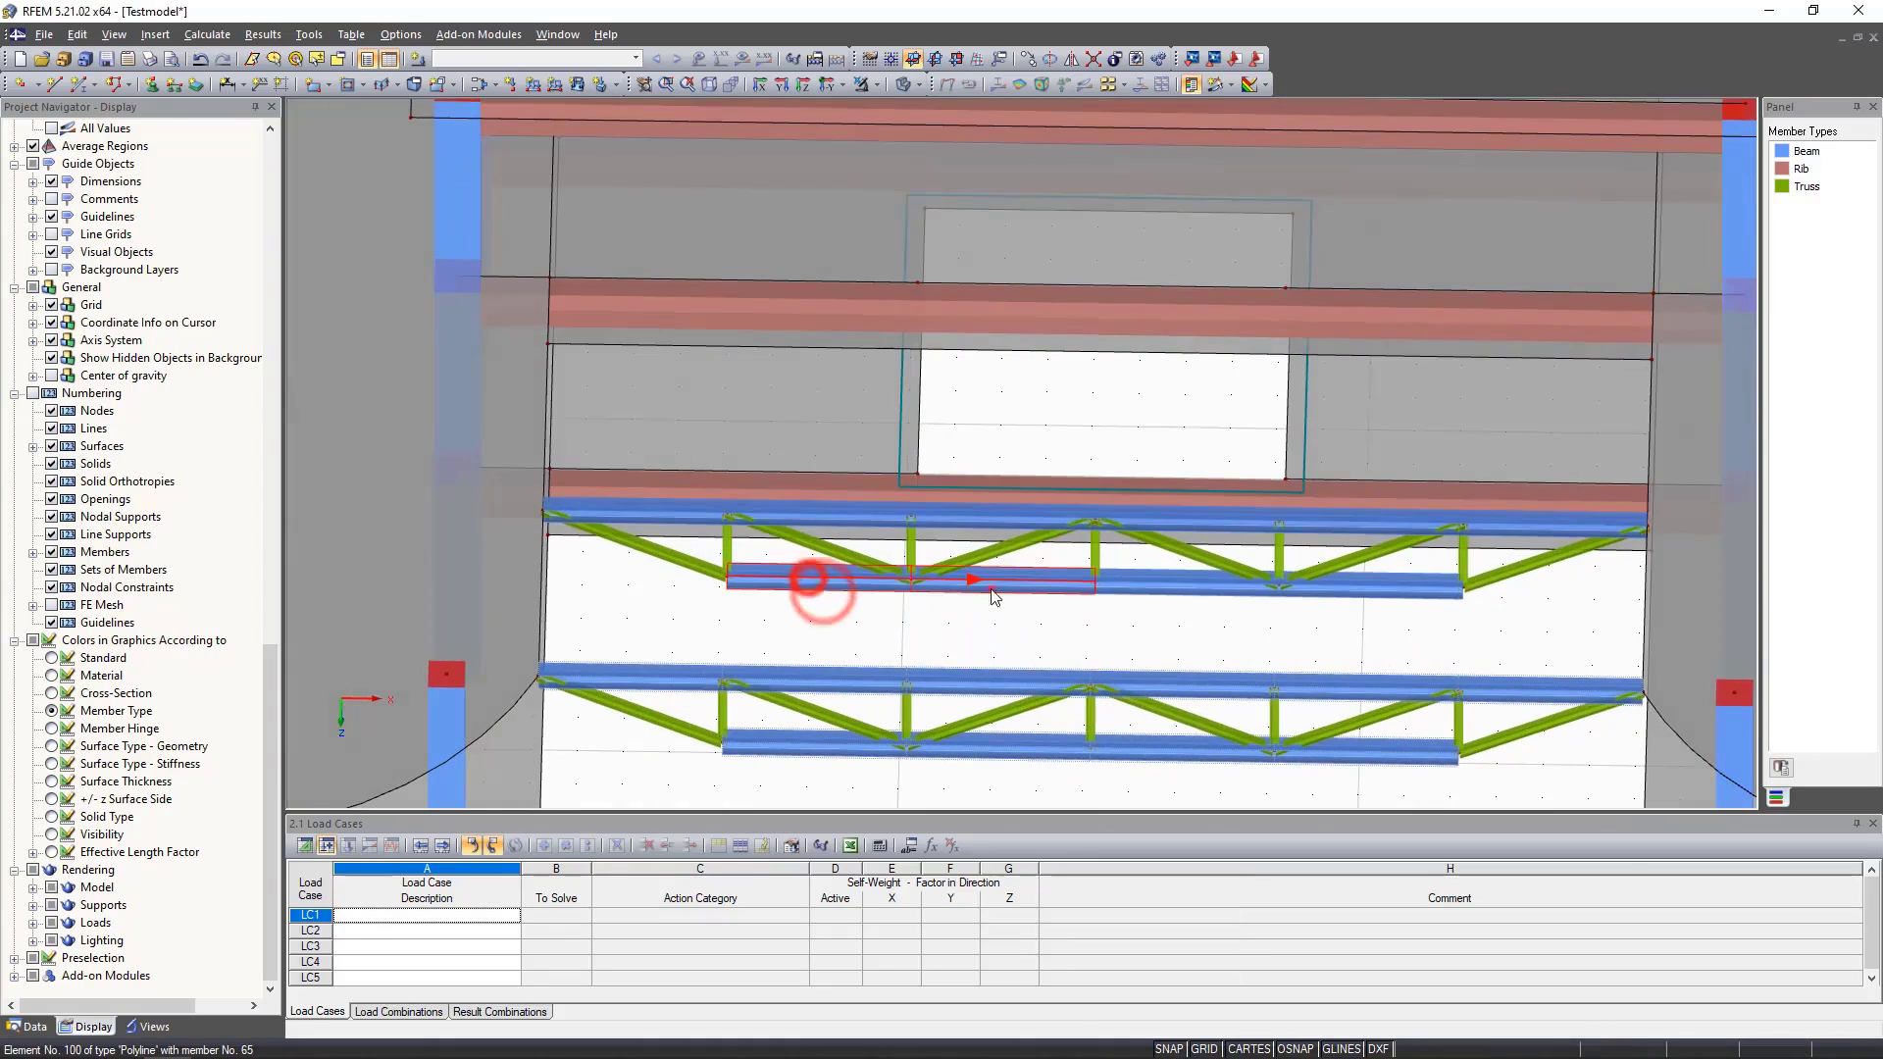
pyautogui.keyDown('ctrl'); pyautogui.click(990, 590); pyautogui.keyUp('ctrl')
pyautogui.keyDown('ctrl'); pyautogui.click(1173, 591); pyautogui.keyUp('ctrl')
pyautogui.keyDown('ctrl'); pyautogui.click(1358, 593); pyautogui.keyUp('ctrl')
pyautogui.rightClick(1359, 592)
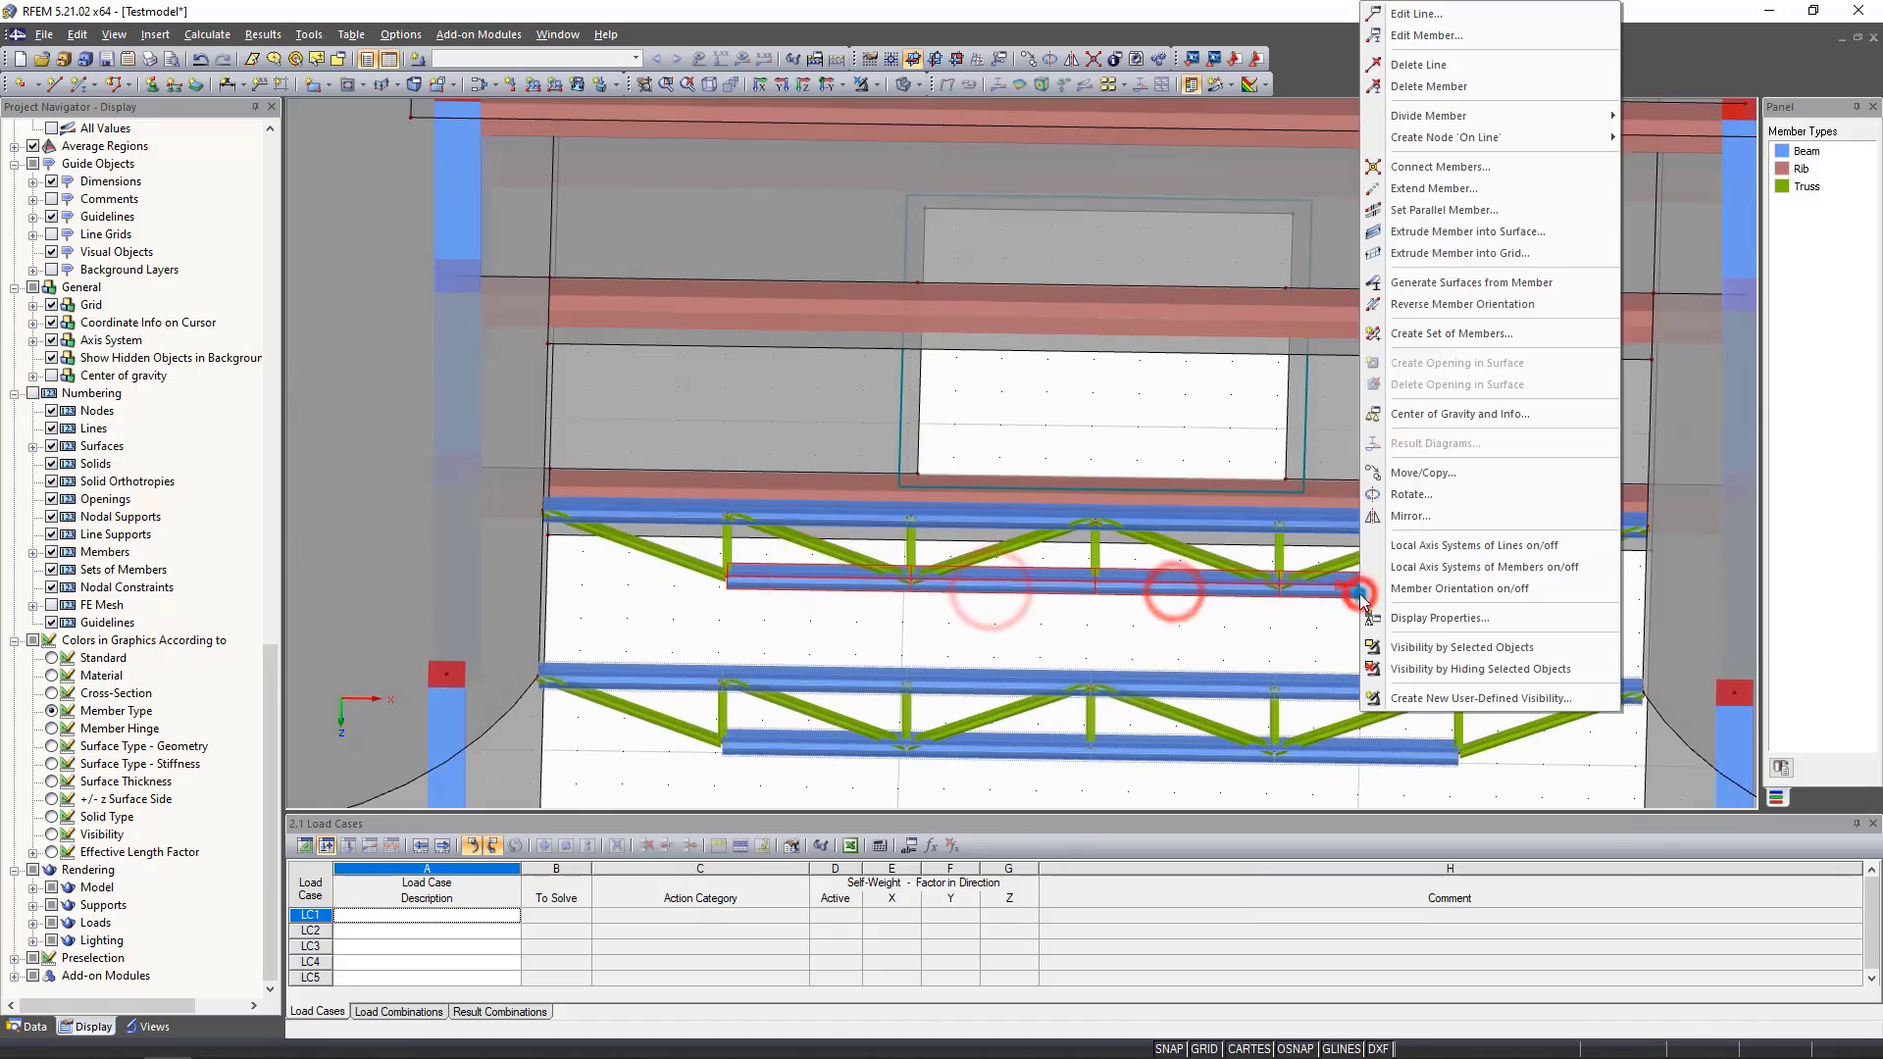
pyautogui.click(1452, 333)
pyautogui.click(1076, 677)
pyautogui.click(1096, 639)
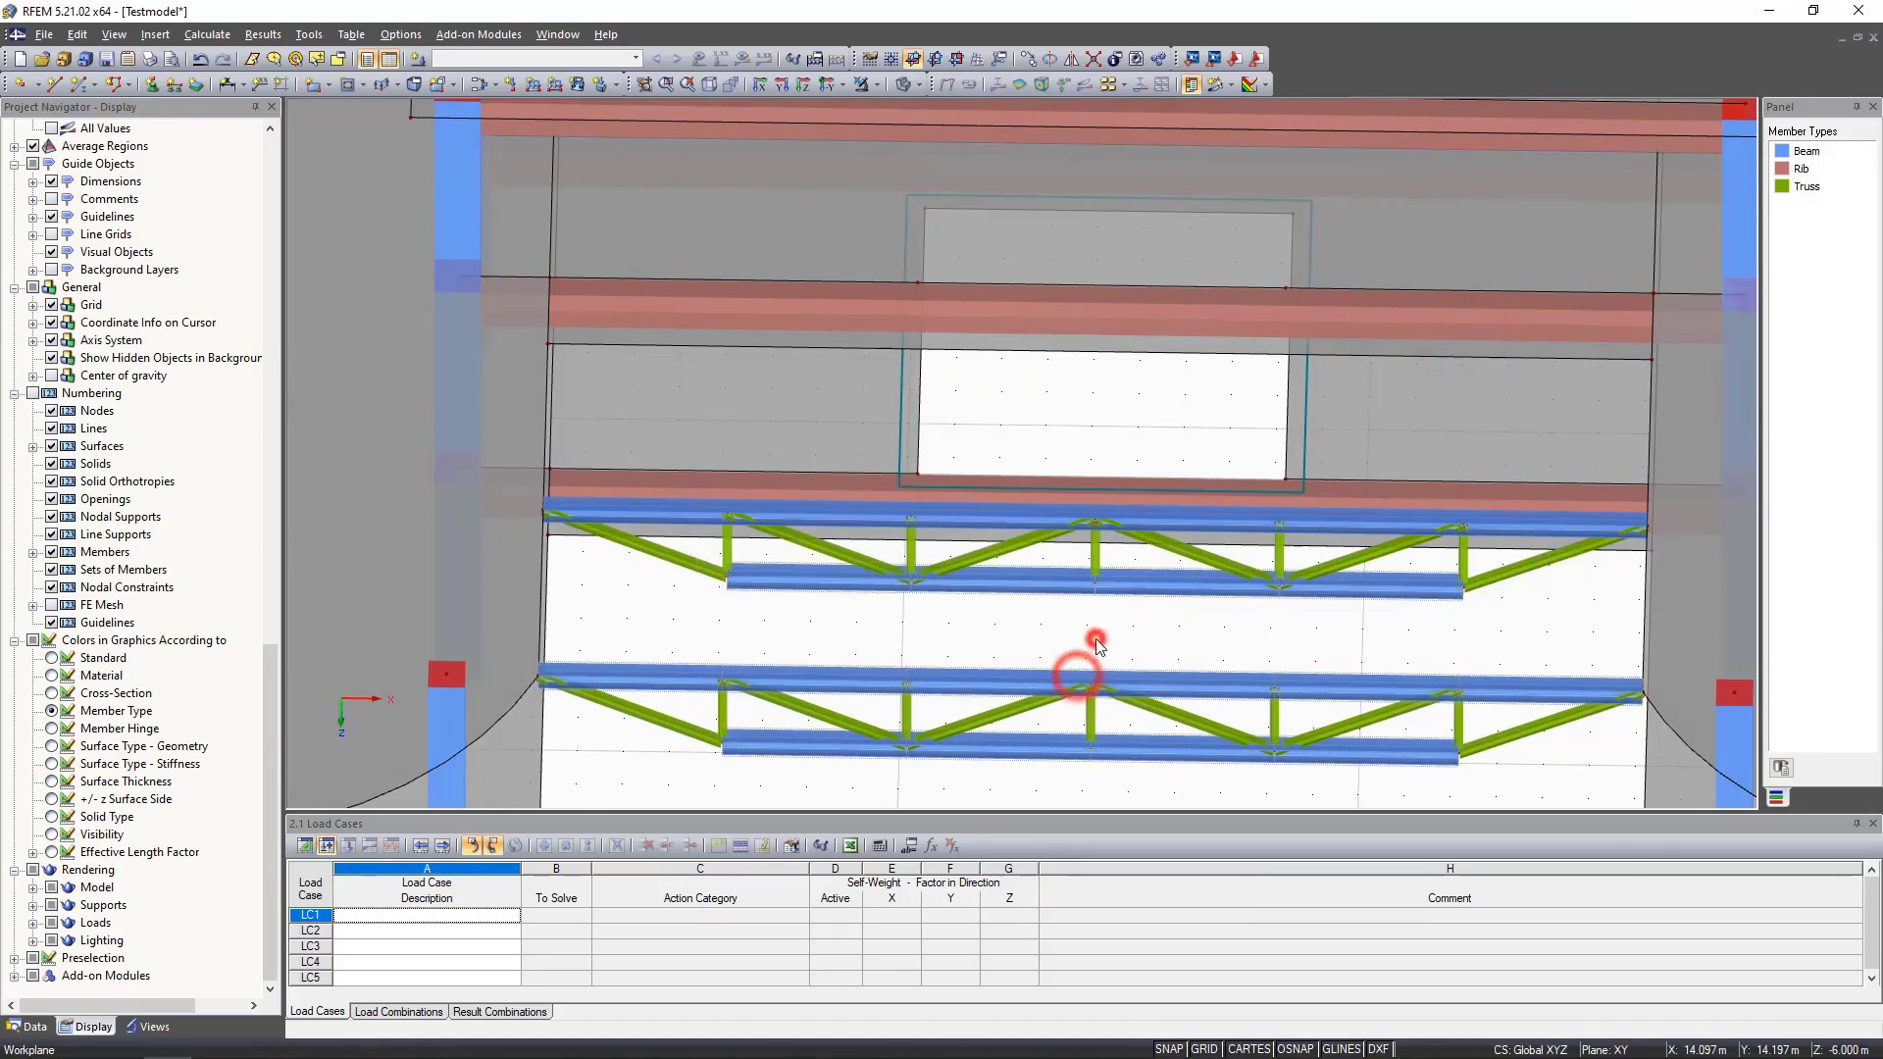
# Create a set of continuous members from the six top chord members of the rear truss, members 58-63.
pyautogui.click(687, 515)
pyautogui.keyDown('ctrl'); pyautogui.click(823, 516); pyautogui.keyUp('ctrl')
pyautogui.keyDown('ctrl'); pyautogui.click(963, 521); pyautogui.keyUp('ctrl')
pyautogui.keyDown('ctrl'); pyautogui.click(1186, 524); pyautogui.keyUp('ctrl')
pyautogui.keyDown('ctrl'); pyautogui.click(1358, 524); pyautogui.keyUp('ctrl')
pyautogui.keyDown('ctrl'); pyautogui.click(1503, 526); pyautogui.keyUp('ctrl')
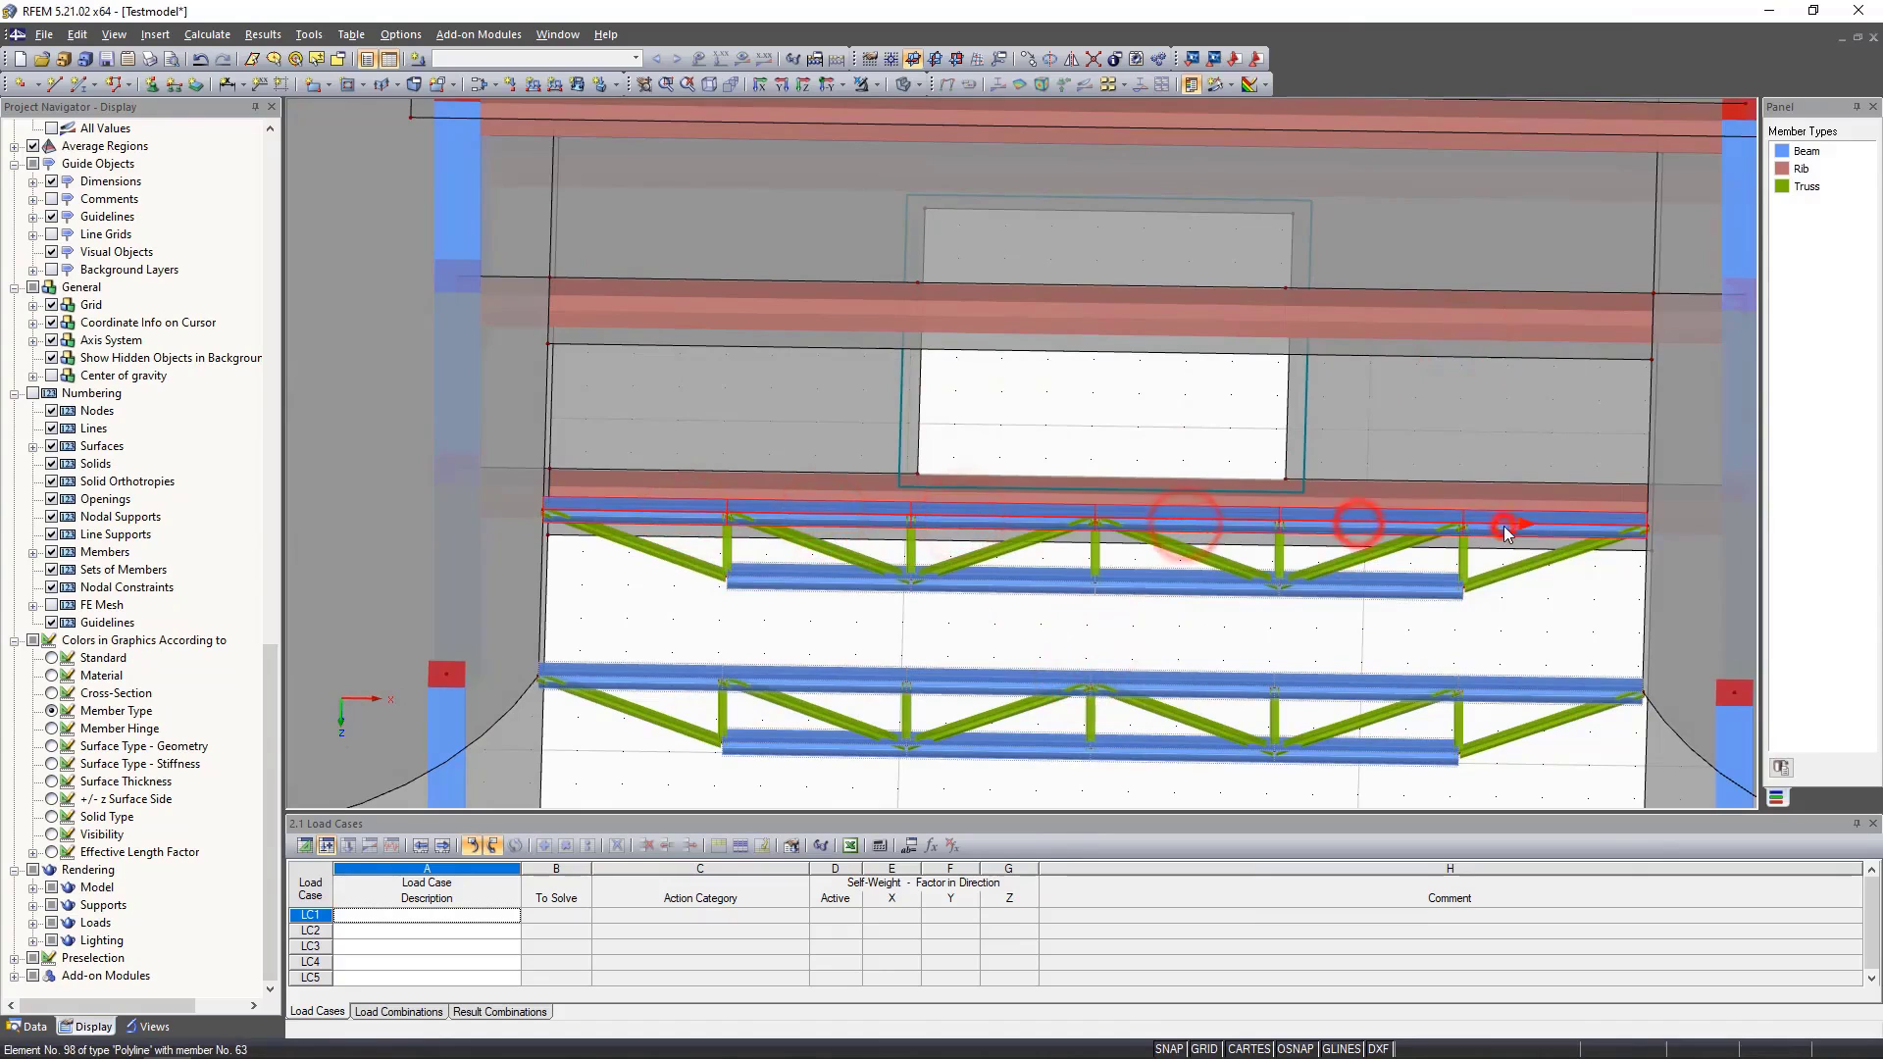
pyautogui.rightClick(1503, 525)
pyautogui.click(1588, 335)
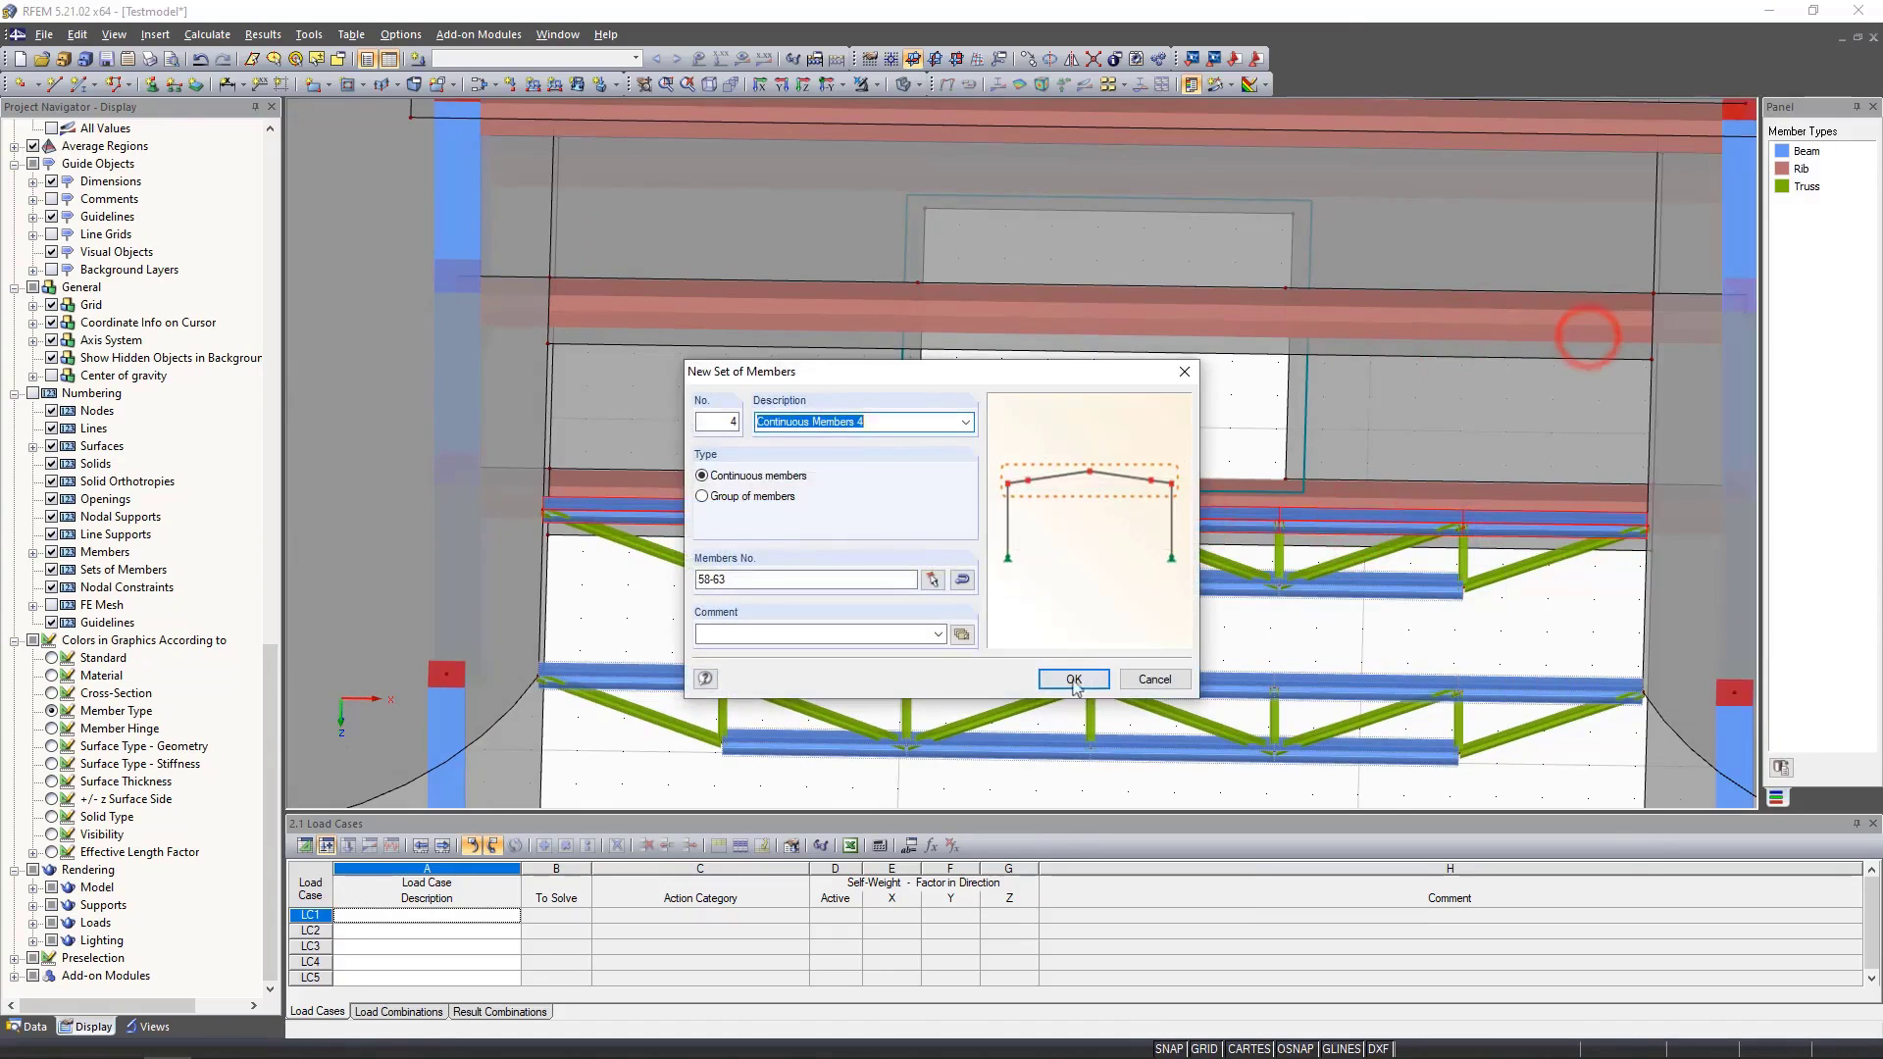
pyautogui.click(1074, 680)
# Create a set of continuous members from the three members of the rear rib under the lower floor slab.
pyautogui.press('F8')
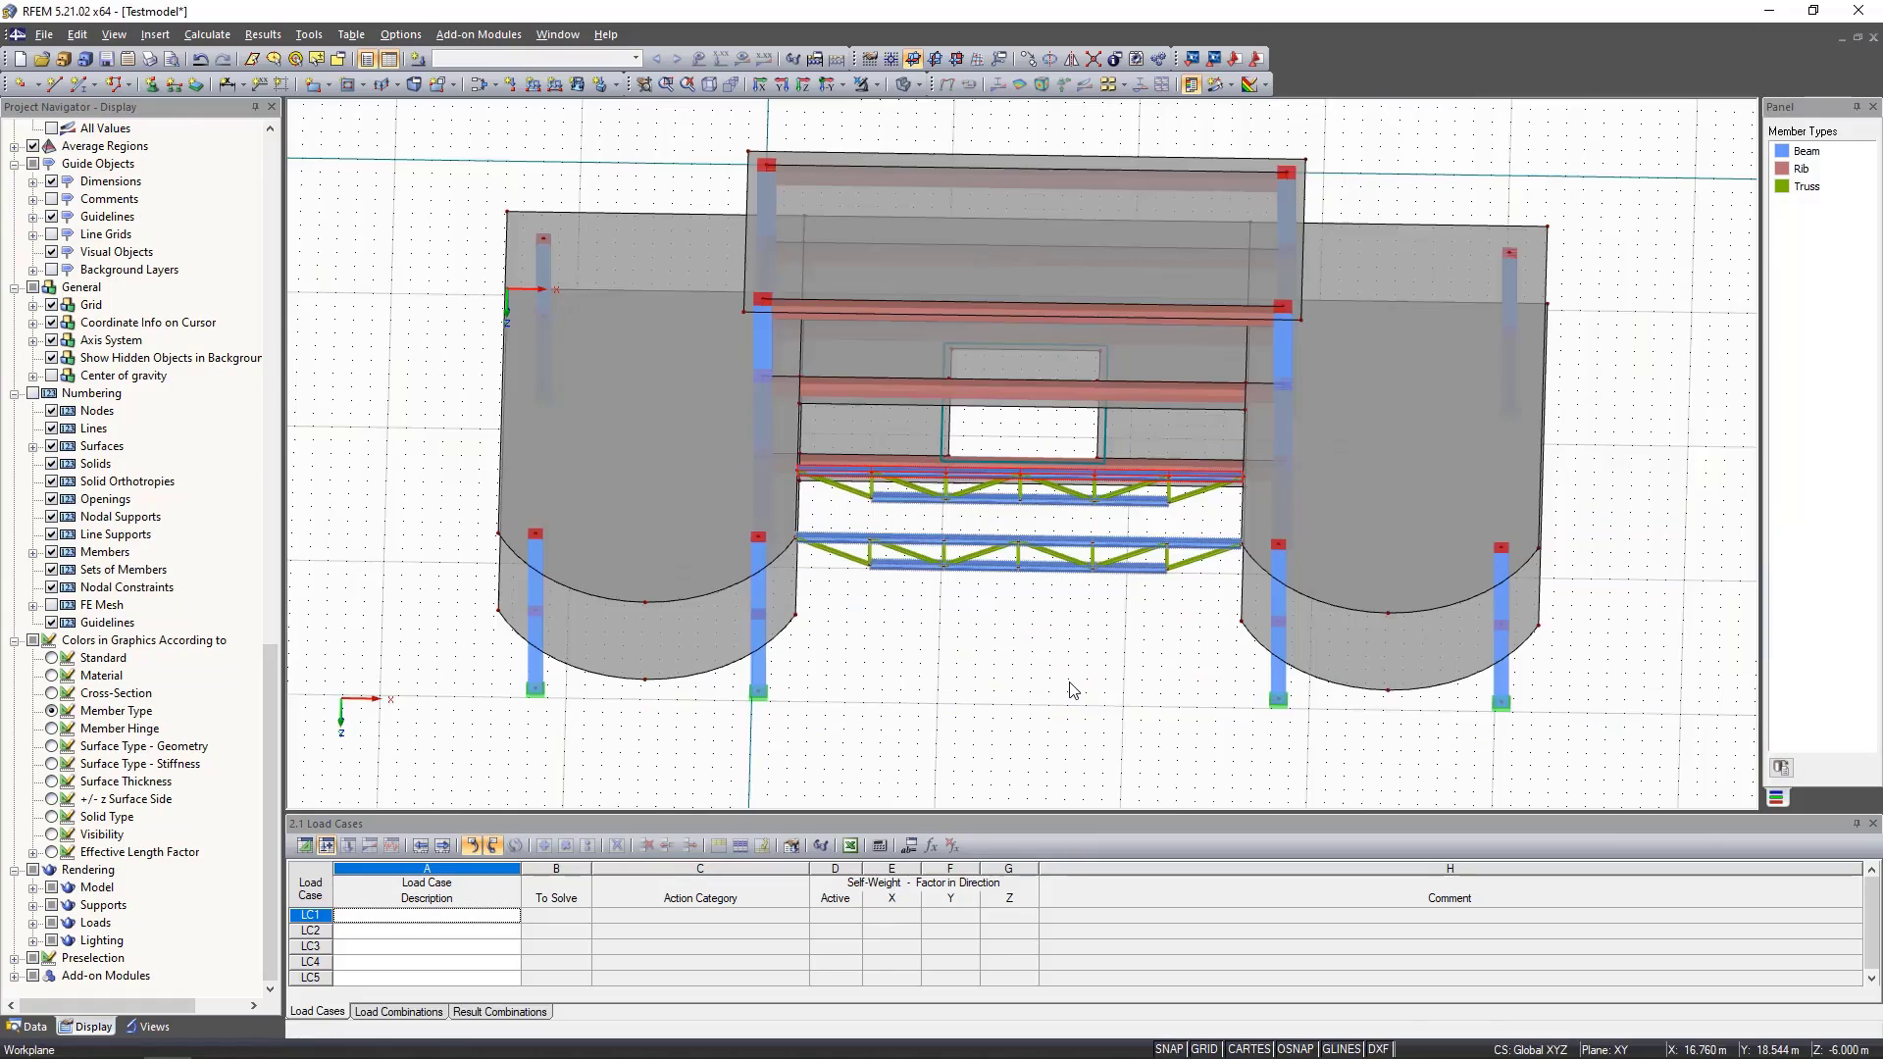
pyautogui.keyDown('ctrl'); pyautogui.moveTo(1091, 708); pyautogui.dragTo(1115, 180, button='middle'); pyautogui.keyUp('ctrl')
pyautogui.scroll(3, 1115, 179)
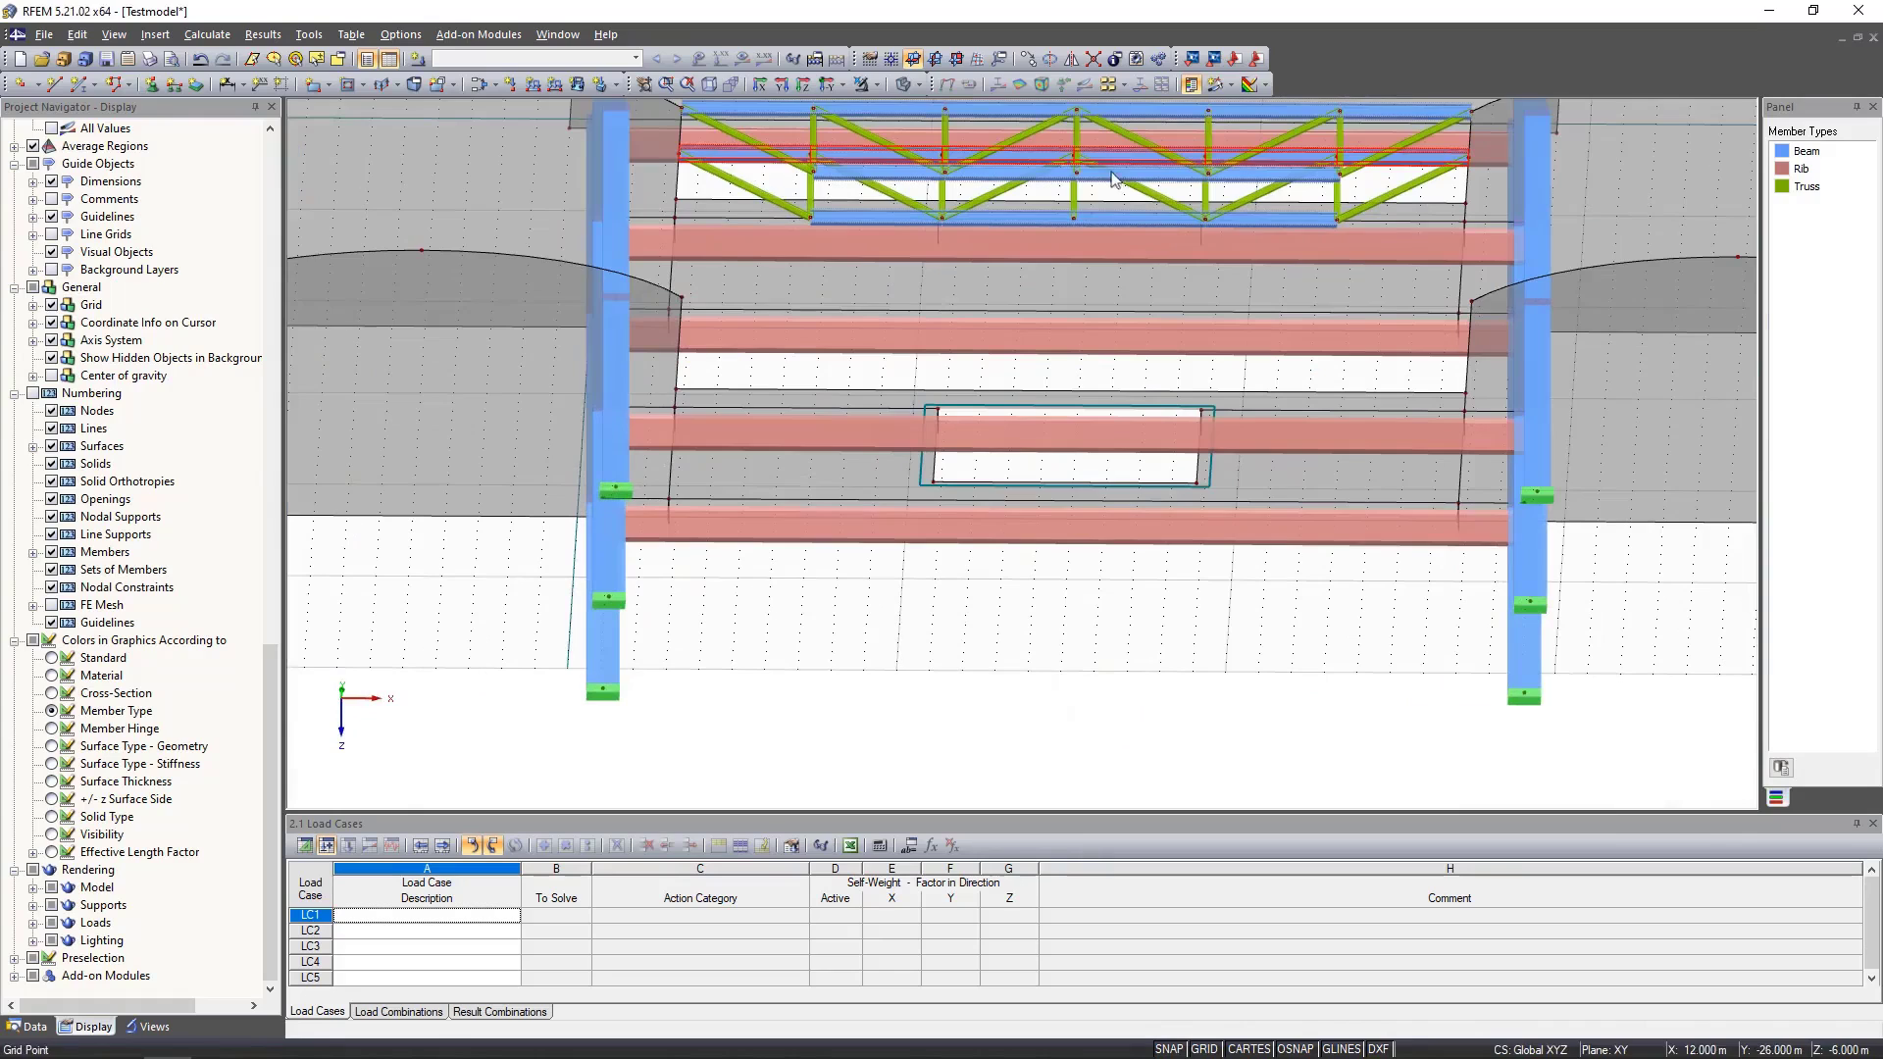
pyautogui.click(651, 532)
pyautogui.keyDown('ctrl'); pyautogui.click(733, 535); pyautogui.keyUp('ctrl')
pyautogui.keyDown('ctrl'); pyautogui.click(1476, 530); pyautogui.keyUp('ctrl')
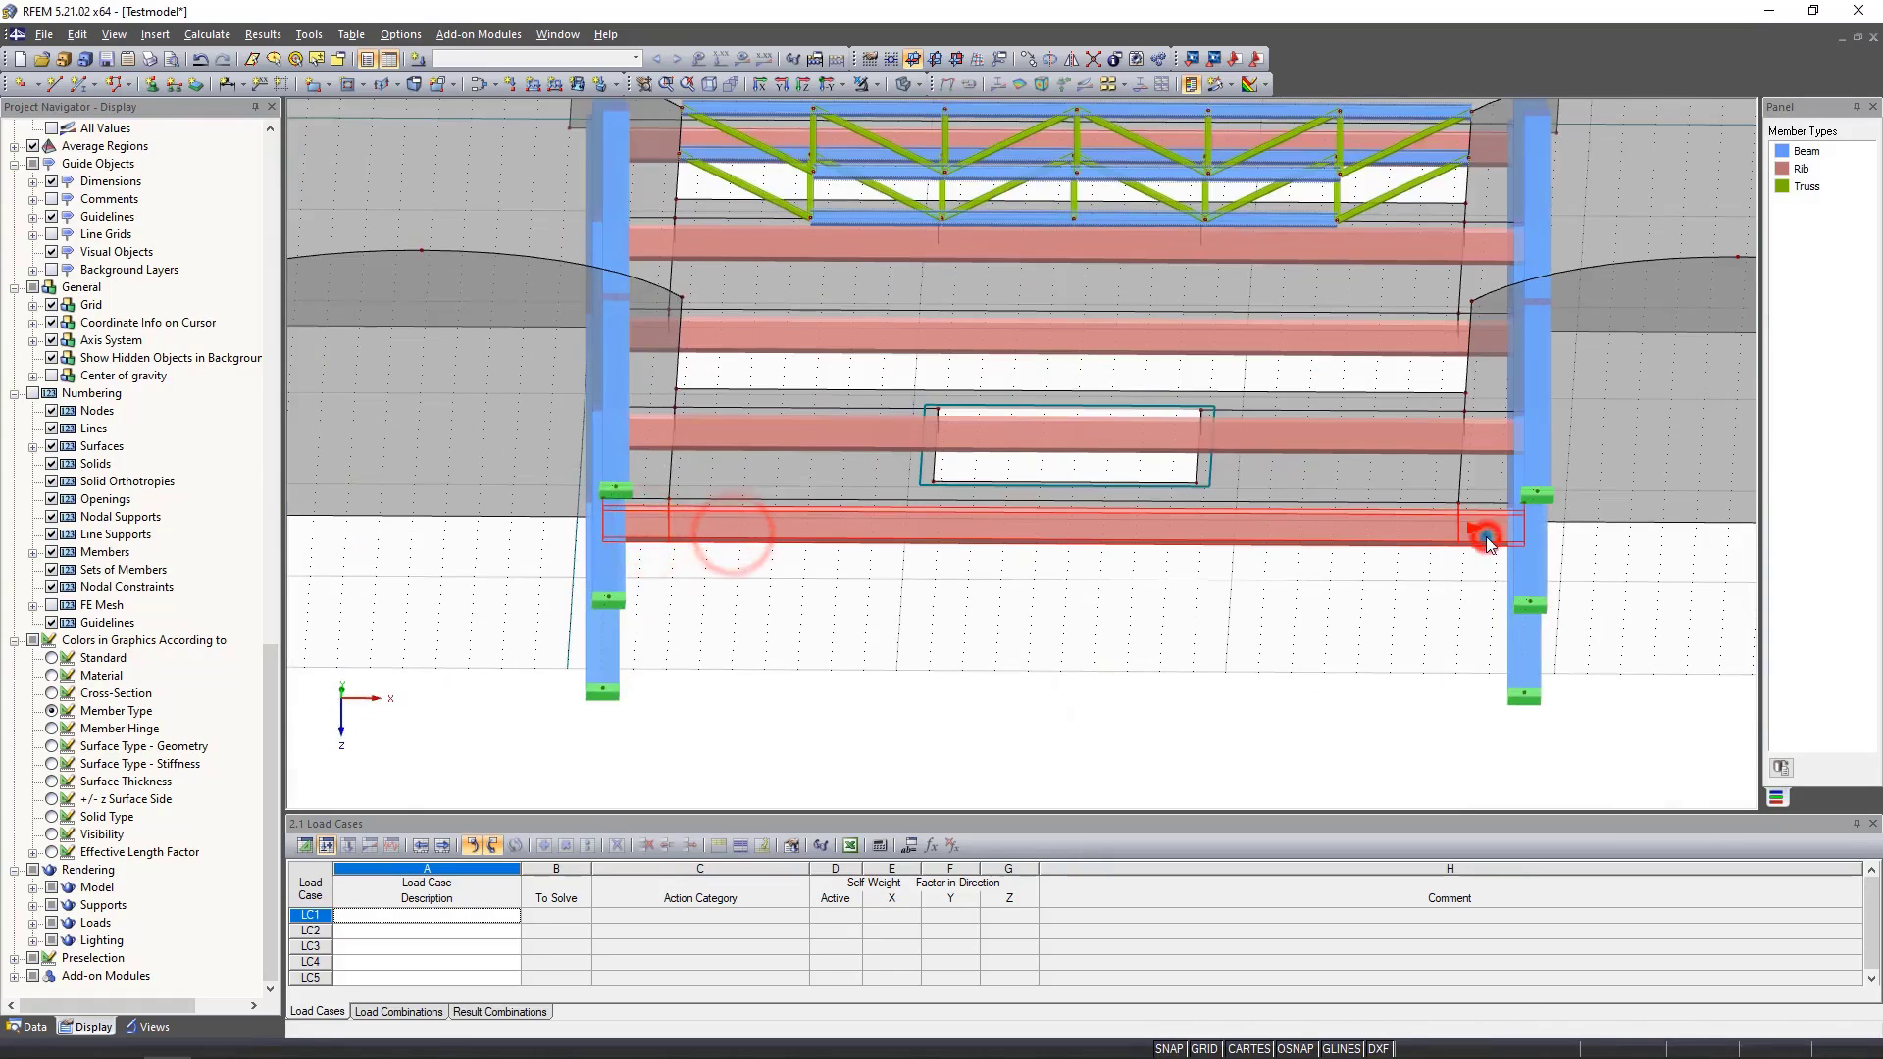
pyautogui.rightClick(1476, 529)
pyautogui.click(1587, 339)
pyautogui.click(1067, 679)
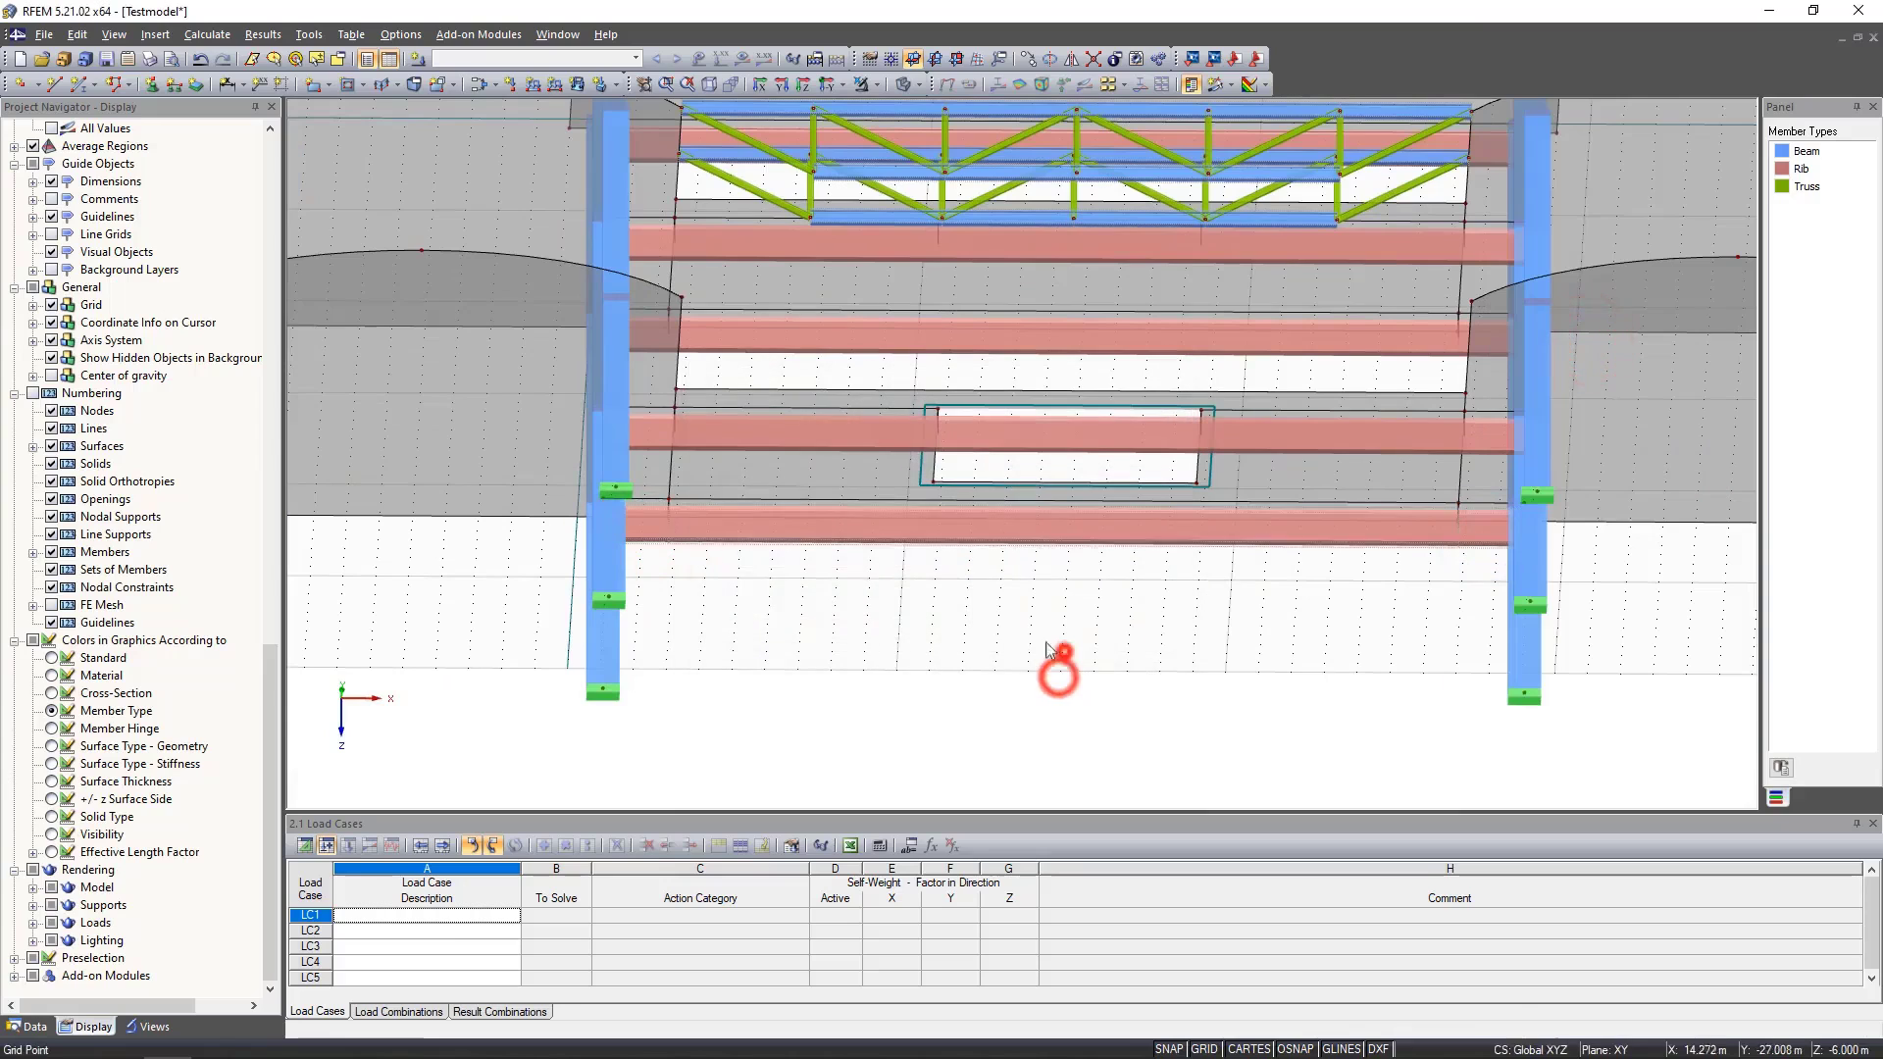
# Create a set of continuous members from all members of the lower floor rib running along the slab opening.
pyautogui.click(657, 441)
pyautogui.keyDown('ctrl'); pyautogui.click(733, 442); pyautogui.keyUp('ctrl')
pyautogui.keyDown('ctrl'); pyautogui.click(1170, 446); pyautogui.keyUp('ctrl')
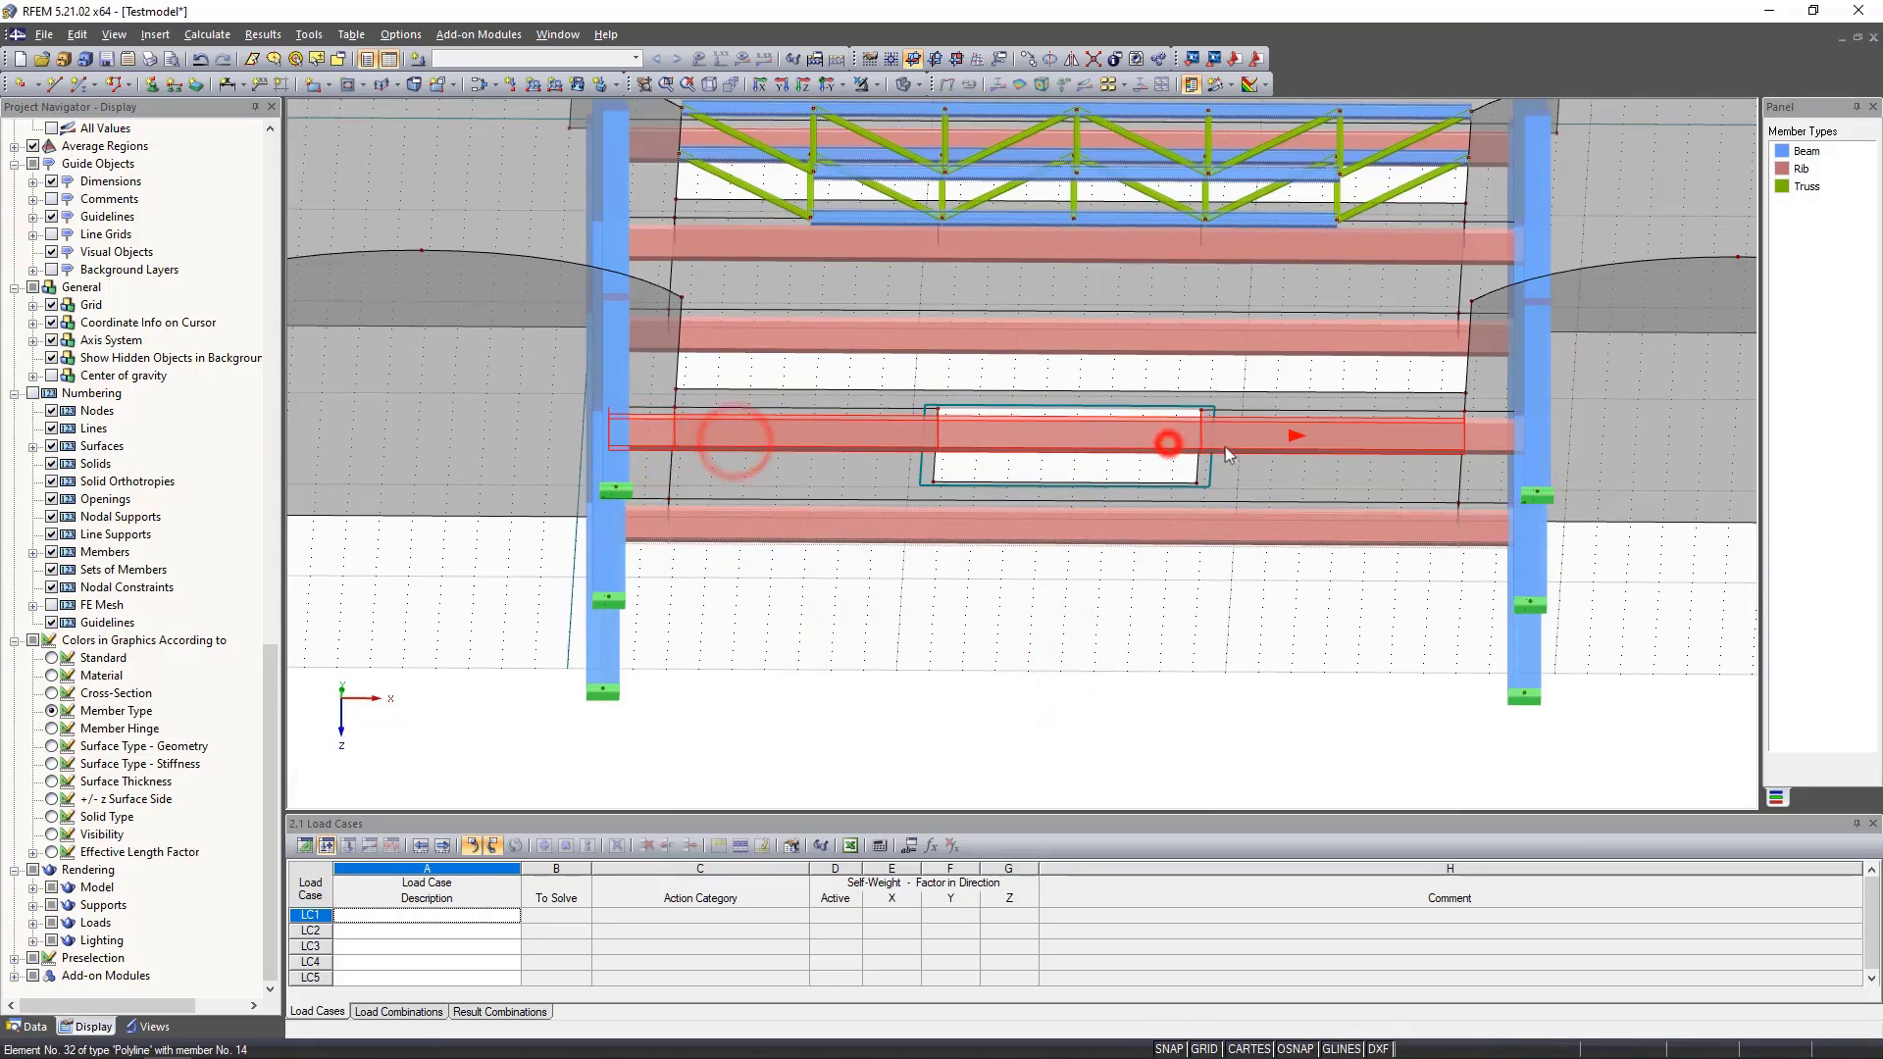
pyautogui.keyDown('ctrl'); pyautogui.click(1249, 438); pyautogui.keyUp('ctrl')
pyautogui.rightClick(1499, 438)
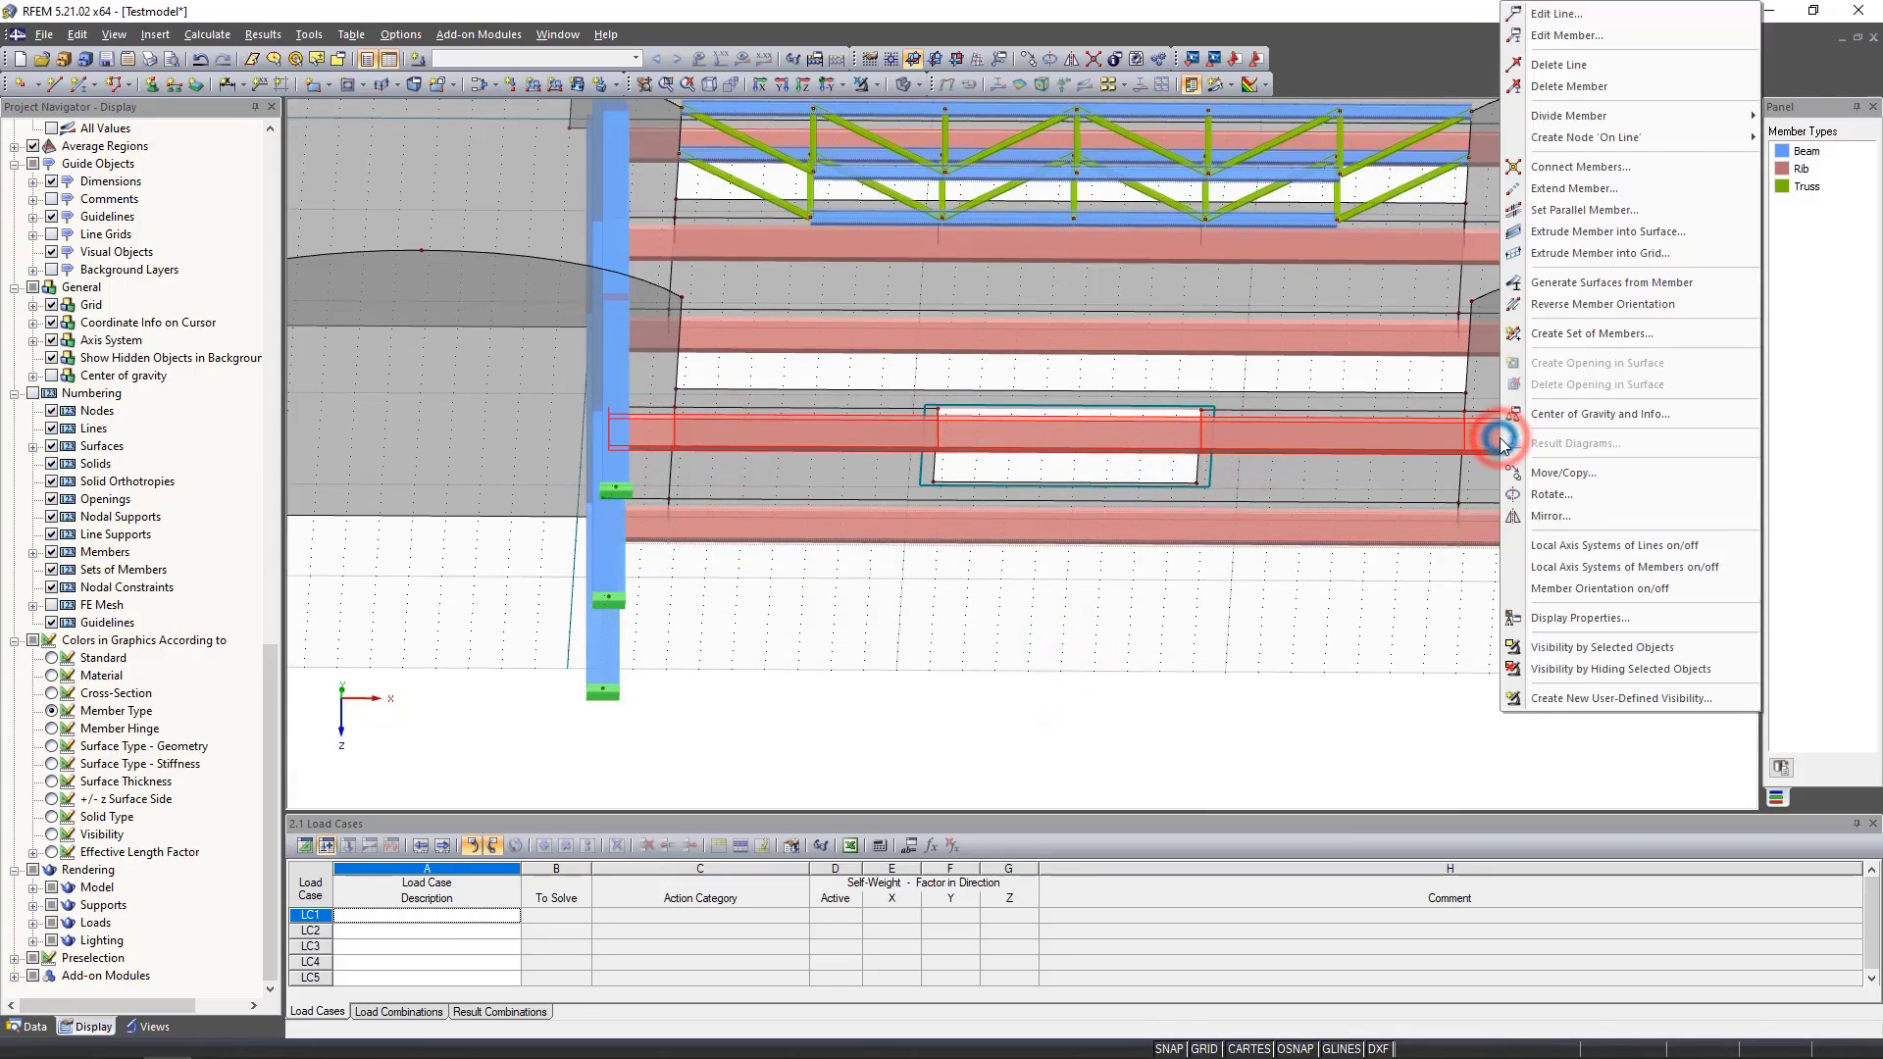
pyautogui.click(1591, 333)
pyautogui.click(1093, 674)
# Create a set of continuous members from the three members of the rear rib under the middle floor slab.
pyautogui.keyDown('ctrl'); pyautogui.moveTo(1157, 646); pyautogui.dragTo(1146, 691, button='middle'); pyautogui.keyUp('ctrl')
pyautogui.click(777, 377)
pyautogui.keyDown('ctrl'); pyautogui.click(841, 380); pyautogui.keyUp('ctrl')
pyautogui.keyDown('ctrl'); pyautogui.click(1402, 377); pyautogui.keyUp('ctrl')
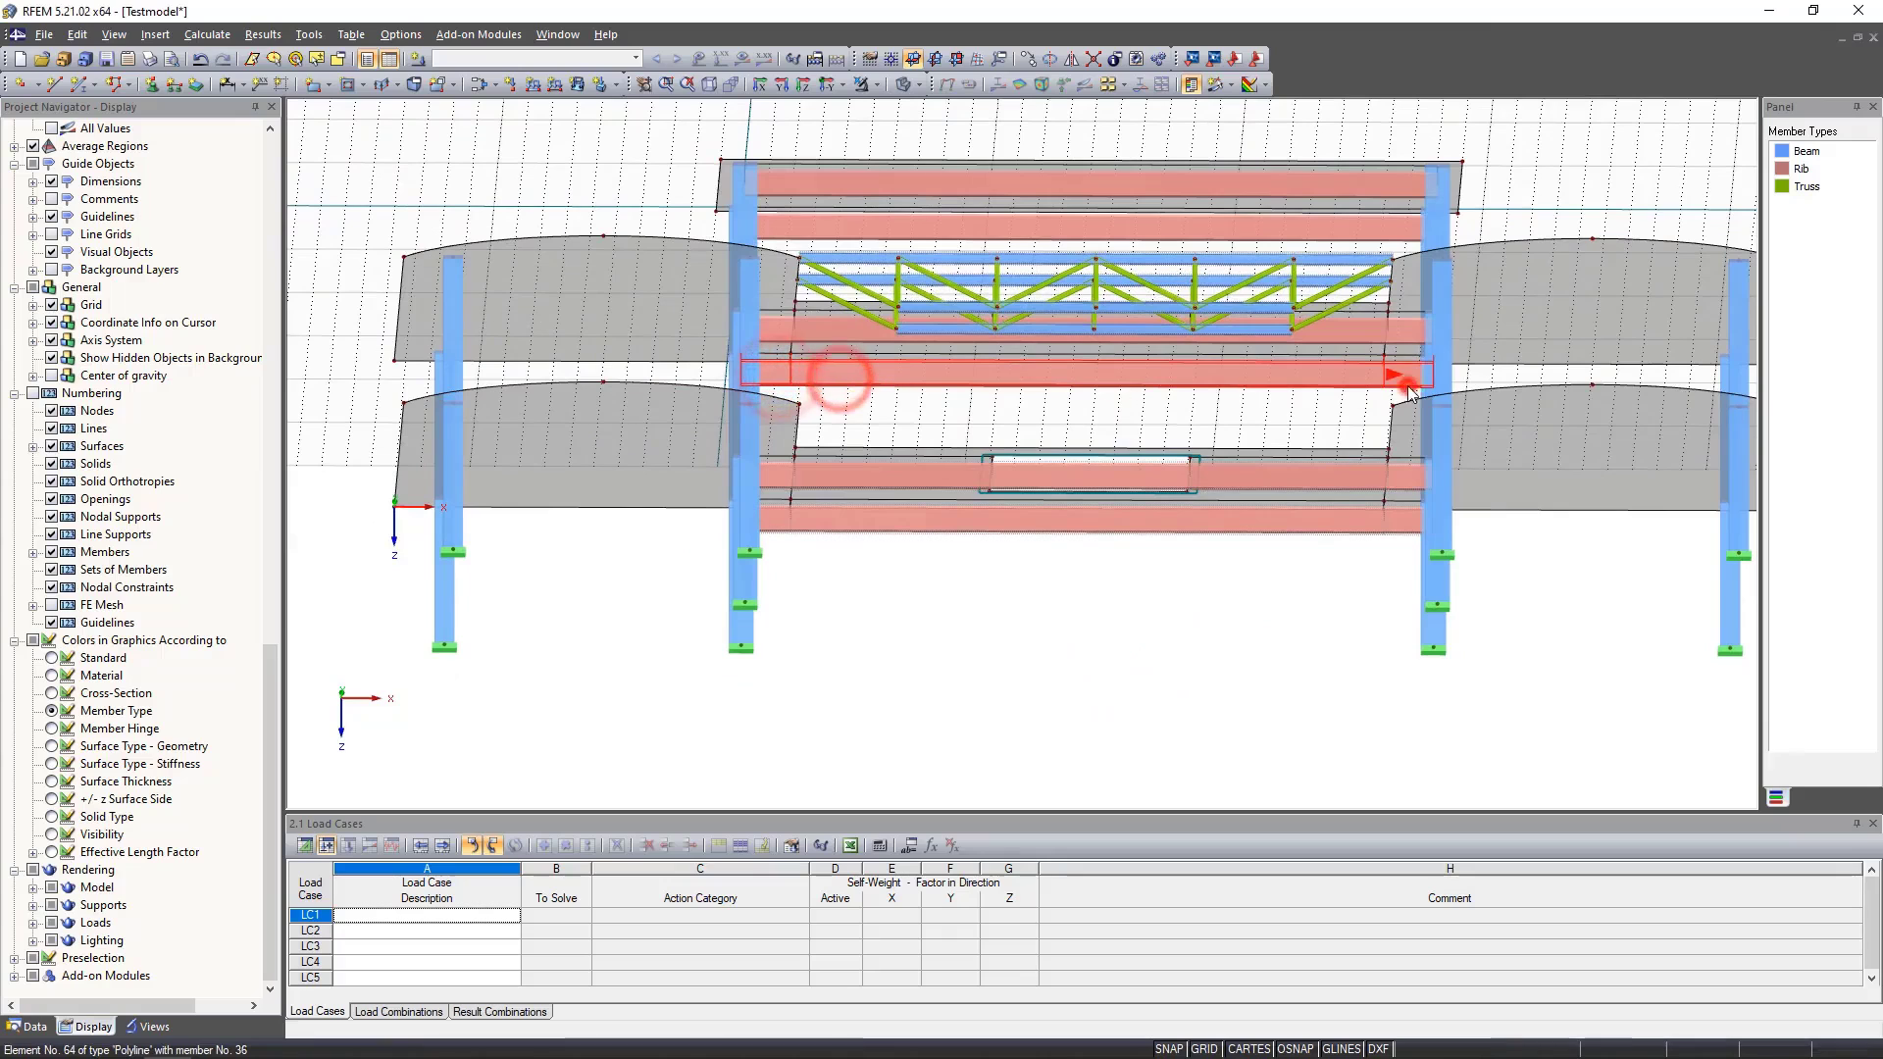
pyautogui.rightClick(1405, 380)
pyautogui.click(1486, 333)
pyautogui.click(1091, 681)
pyautogui.click(1102, 550)
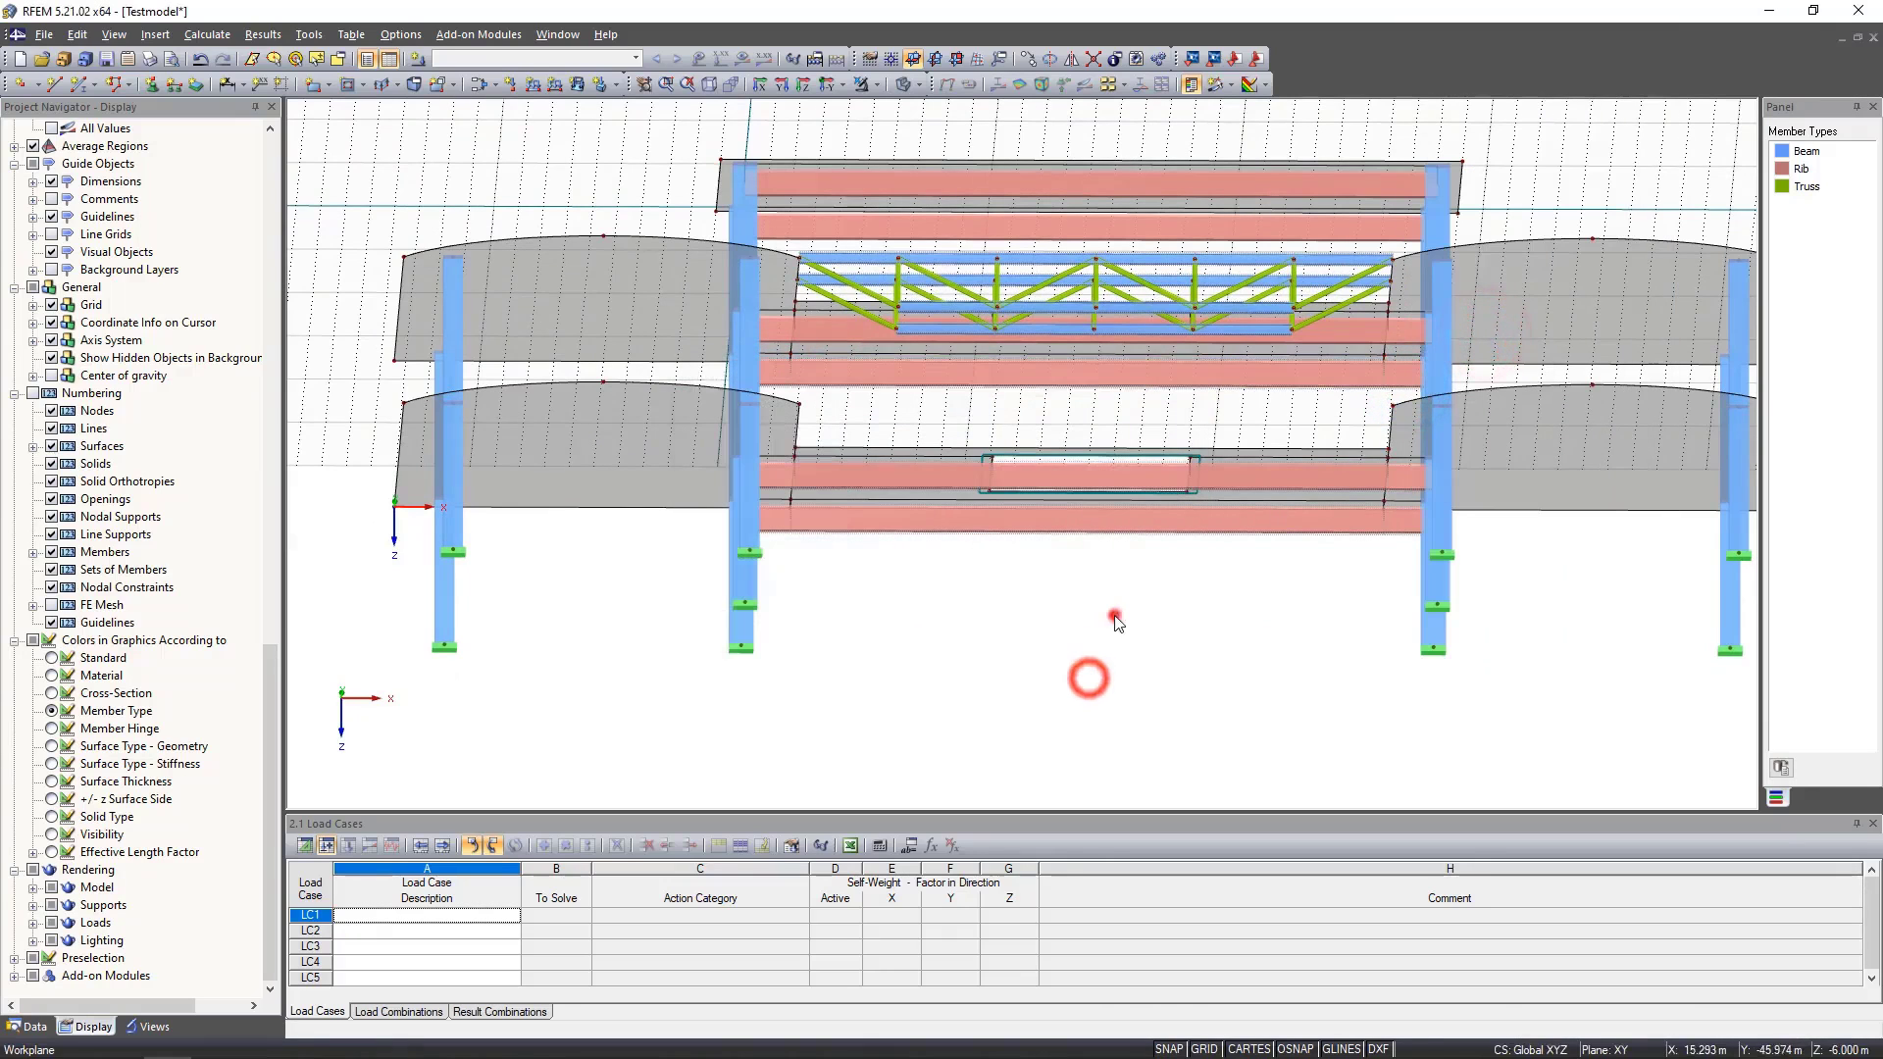
# Create a set of continuous members from members 29-33 of the middle floor's front rib behind the trusses.
pyautogui.scroll(5, 1025, 547)
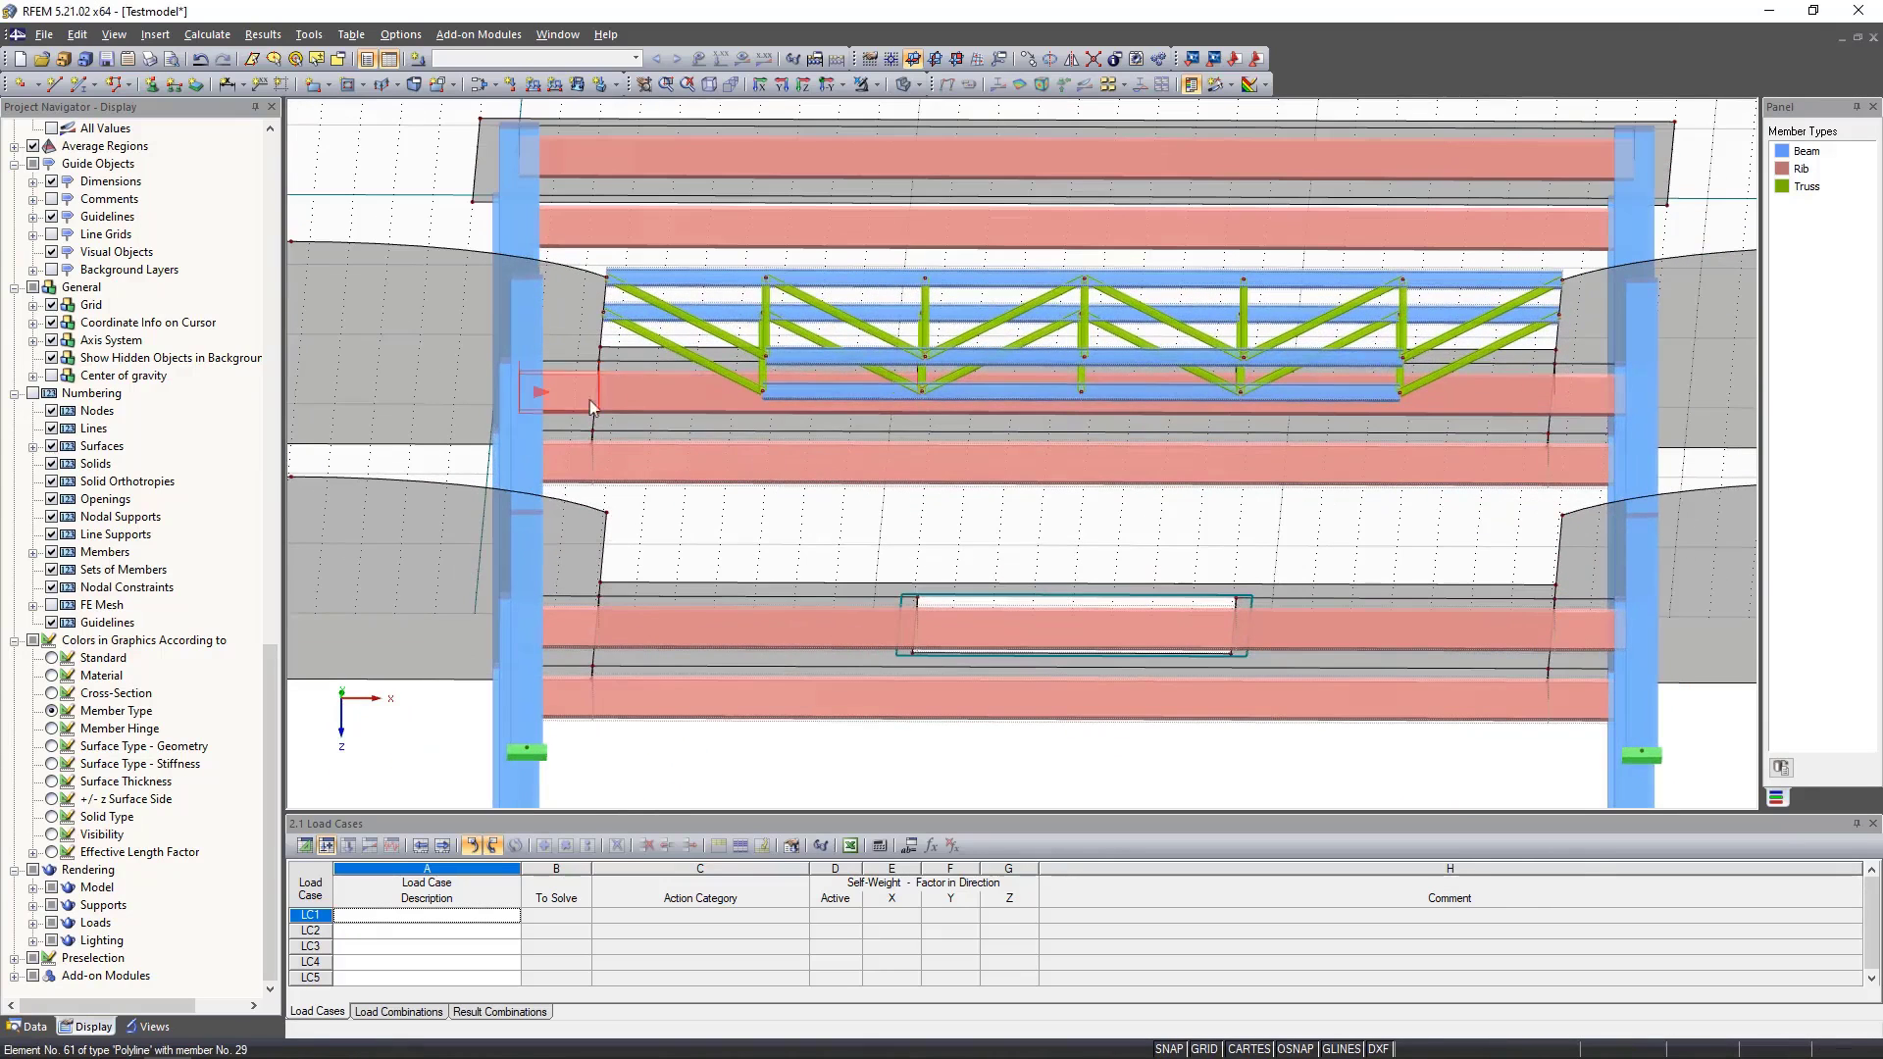
pyautogui.click(642, 394)
pyautogui.click(992, 412)
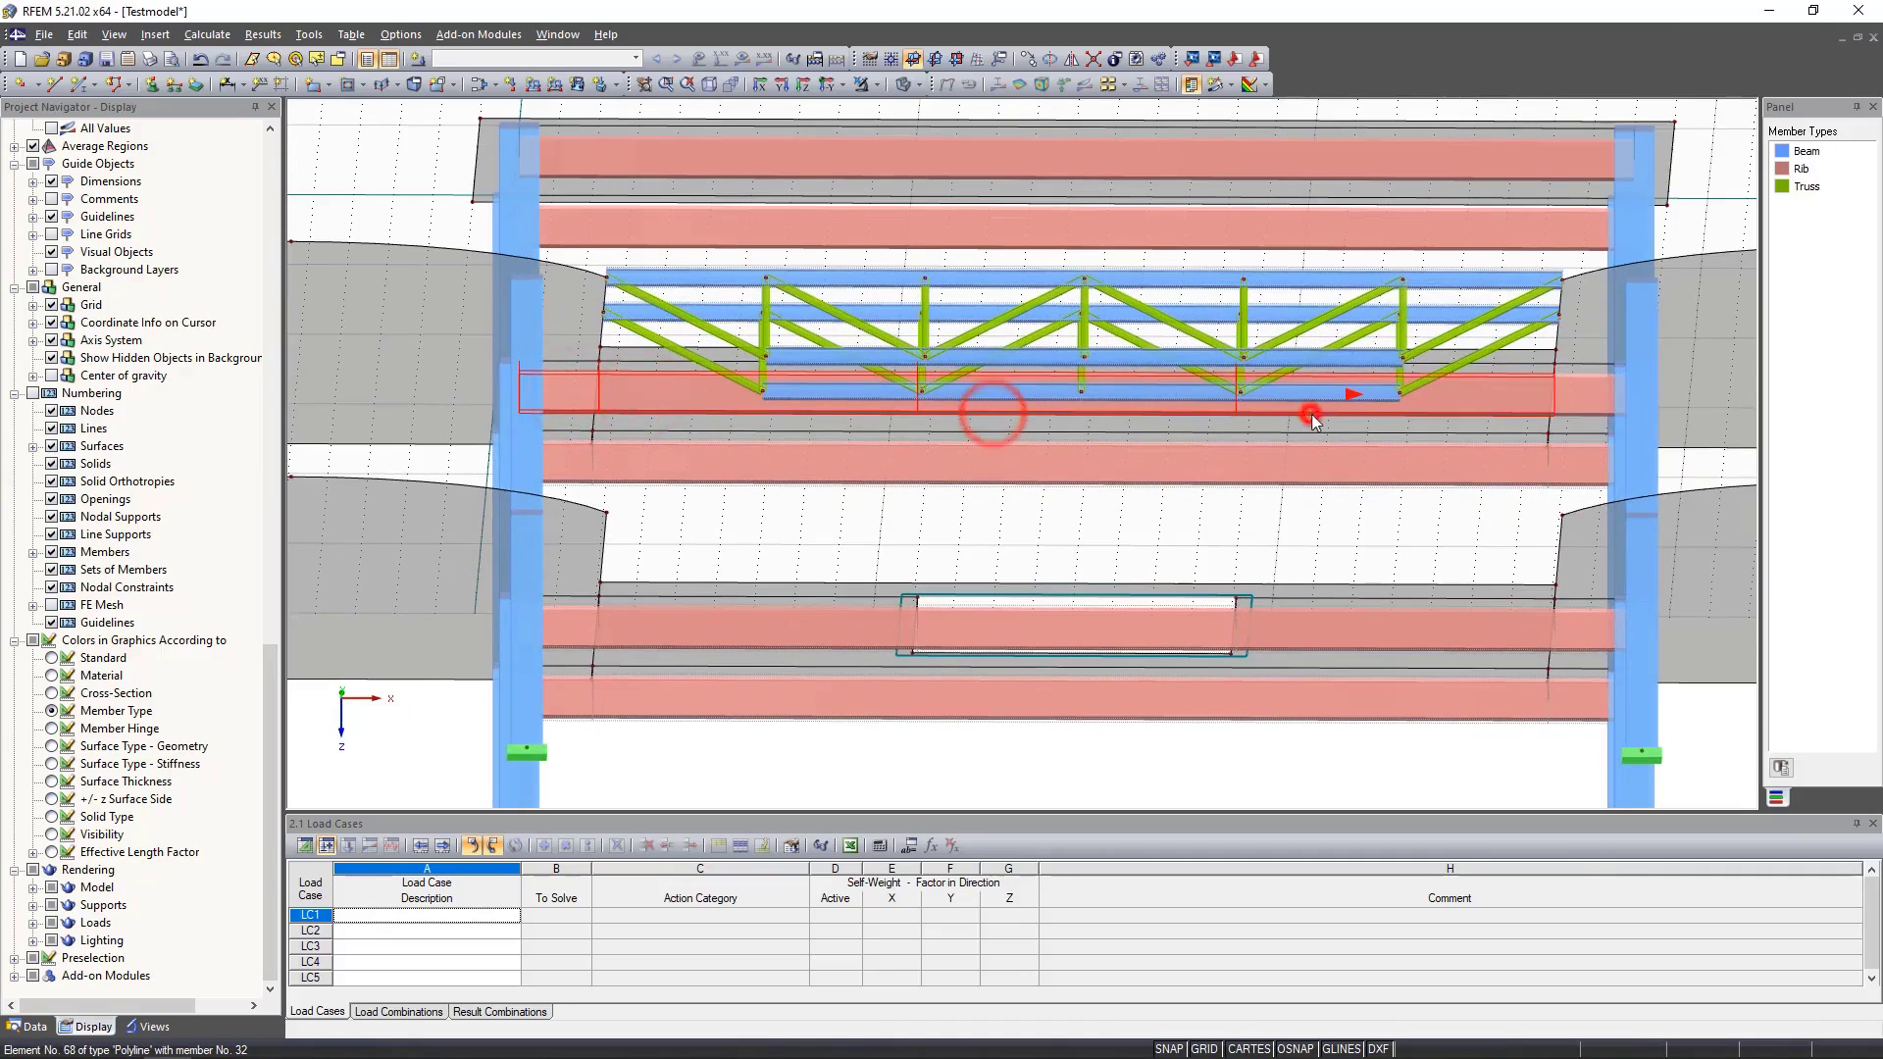
pyautogui.rightClick(1573, 402)
pyautogui.click(1658, 334)
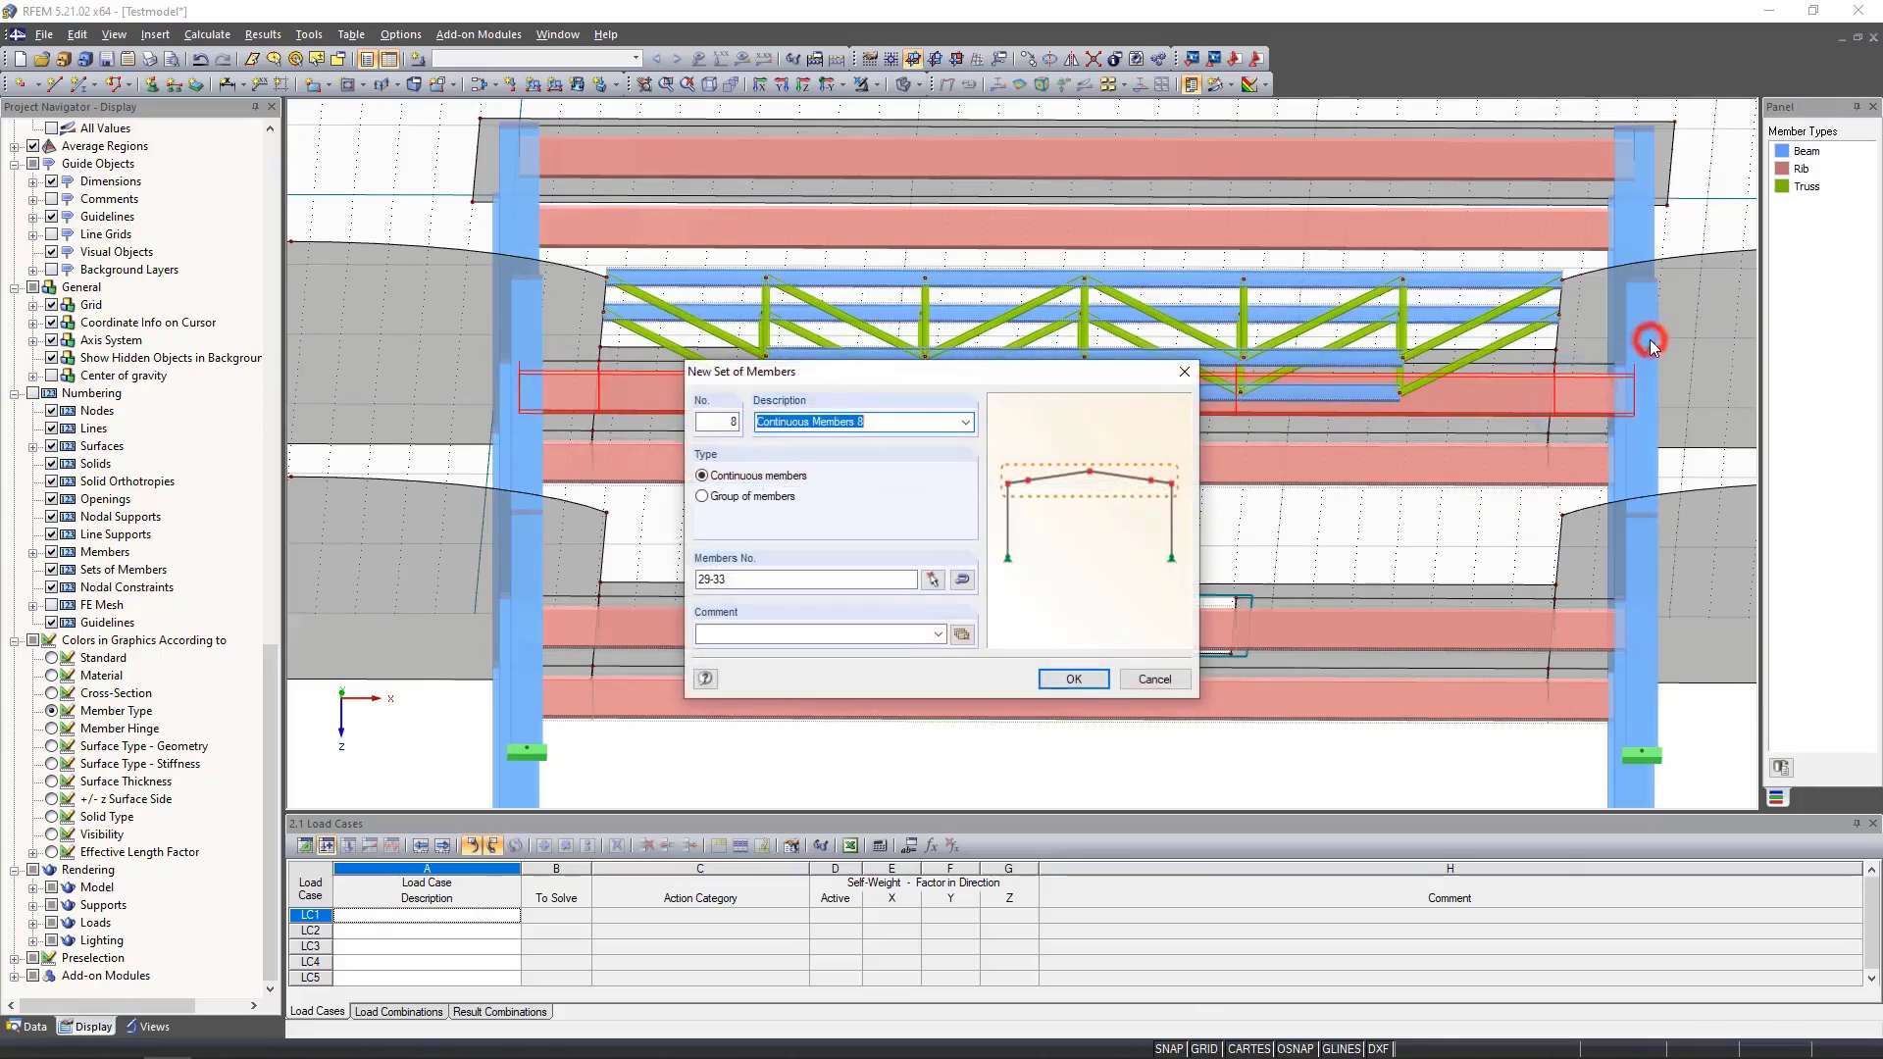
pyautogui.click(1088, 677)
# Examine the member sets in the wireframe display model, then restore the solid transparent display of the whole building.
pyautogui.scroll(-5, 1088, 677)
pyautogui.keyDown('ctrl'); pyautogui.moveTo(1135, 665); pyautogui.dragTo(1050, 724, button='middle'); pyautogui.keyUp('ctrl')
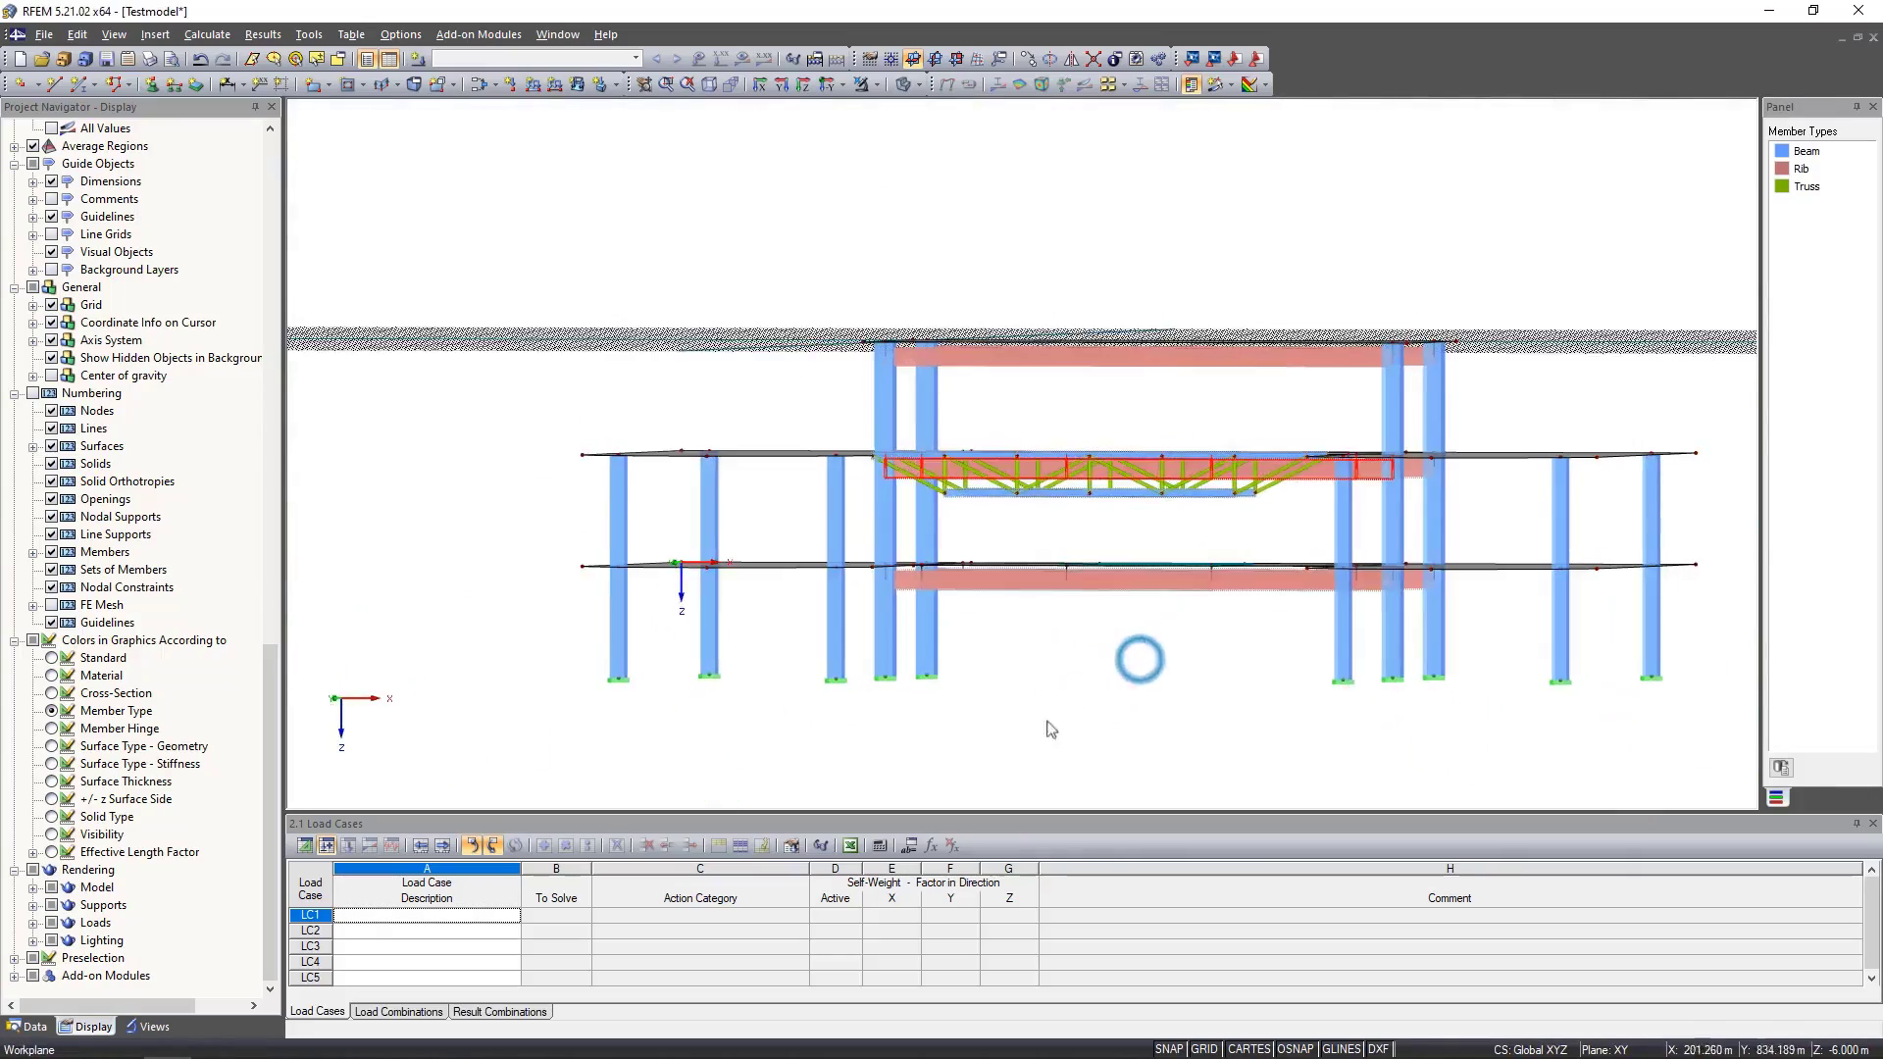
pyautogui.keyDown('ctrl'); pyautogui.moveTo(1116, 630); pyautogui.dragTo(1151, 745, button='middle'); pyautogui.keyUp('ctrl')
pyautogui.scroll(5, 1137, 559)
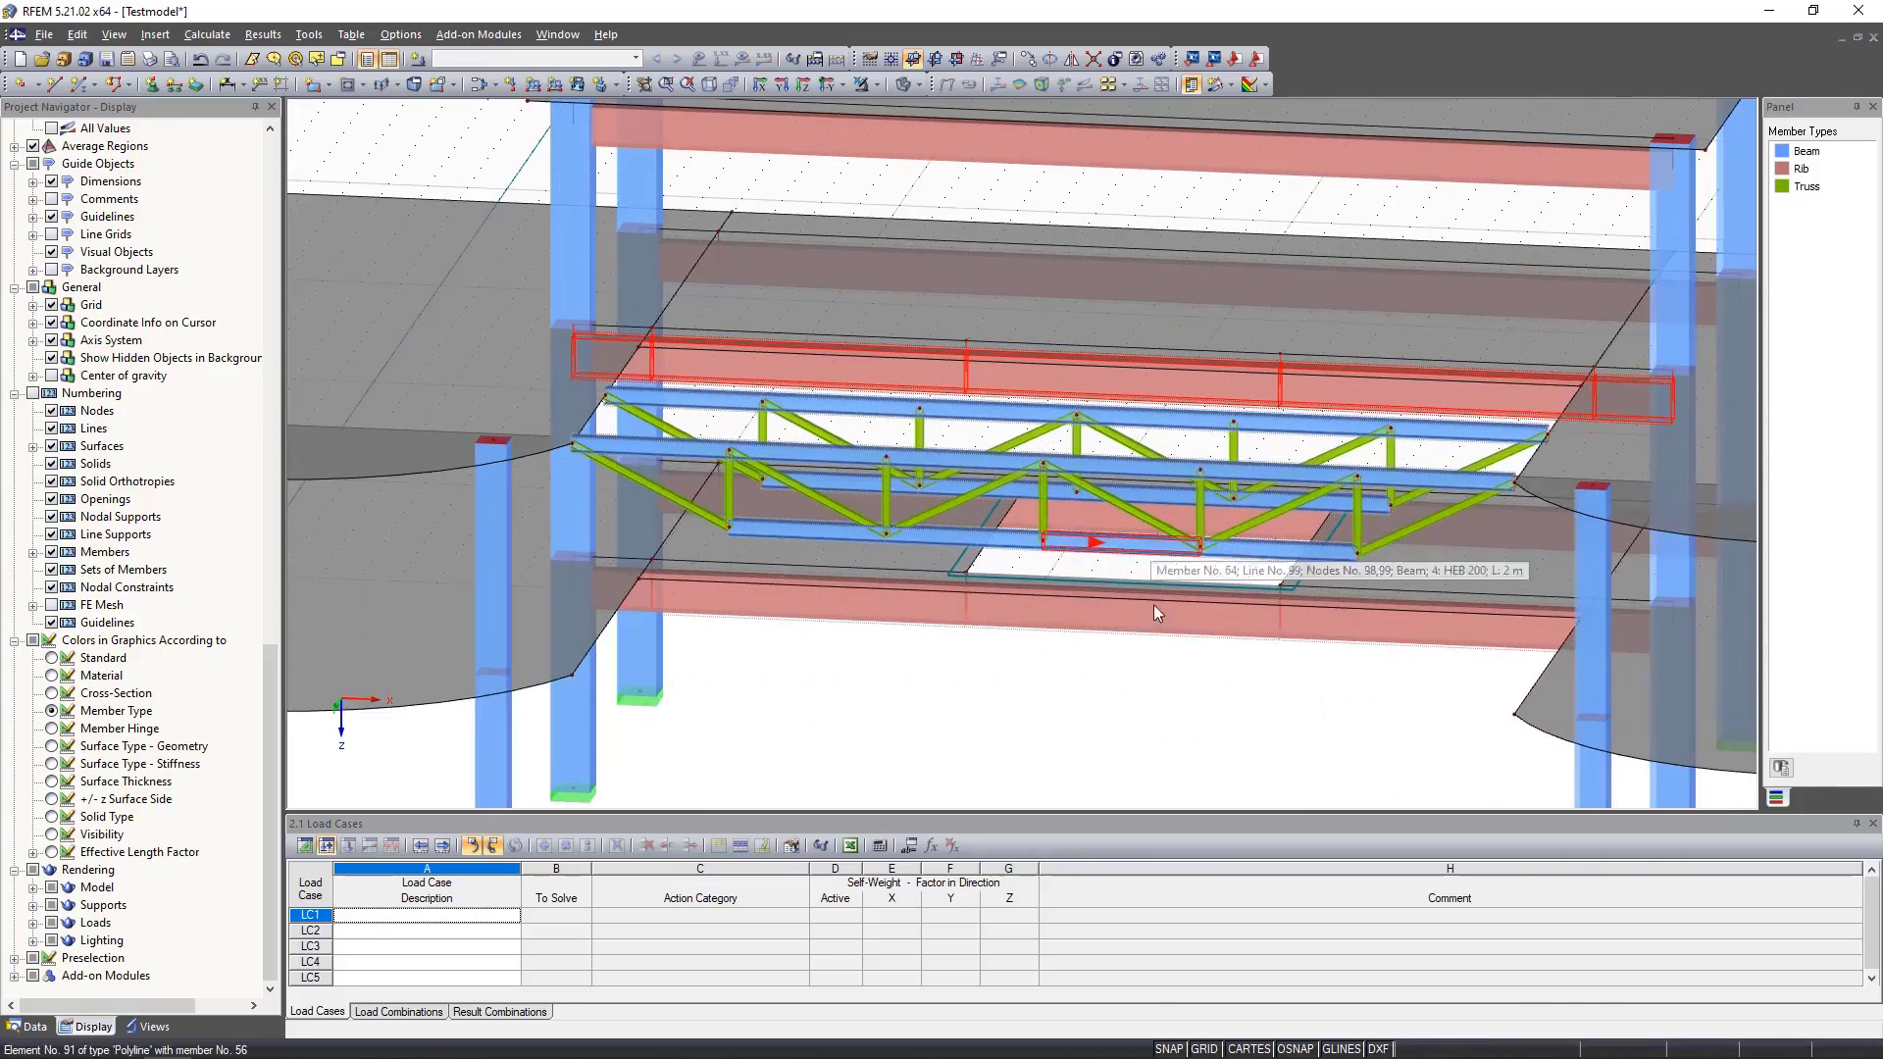
pyautogui.click(1146, 691)
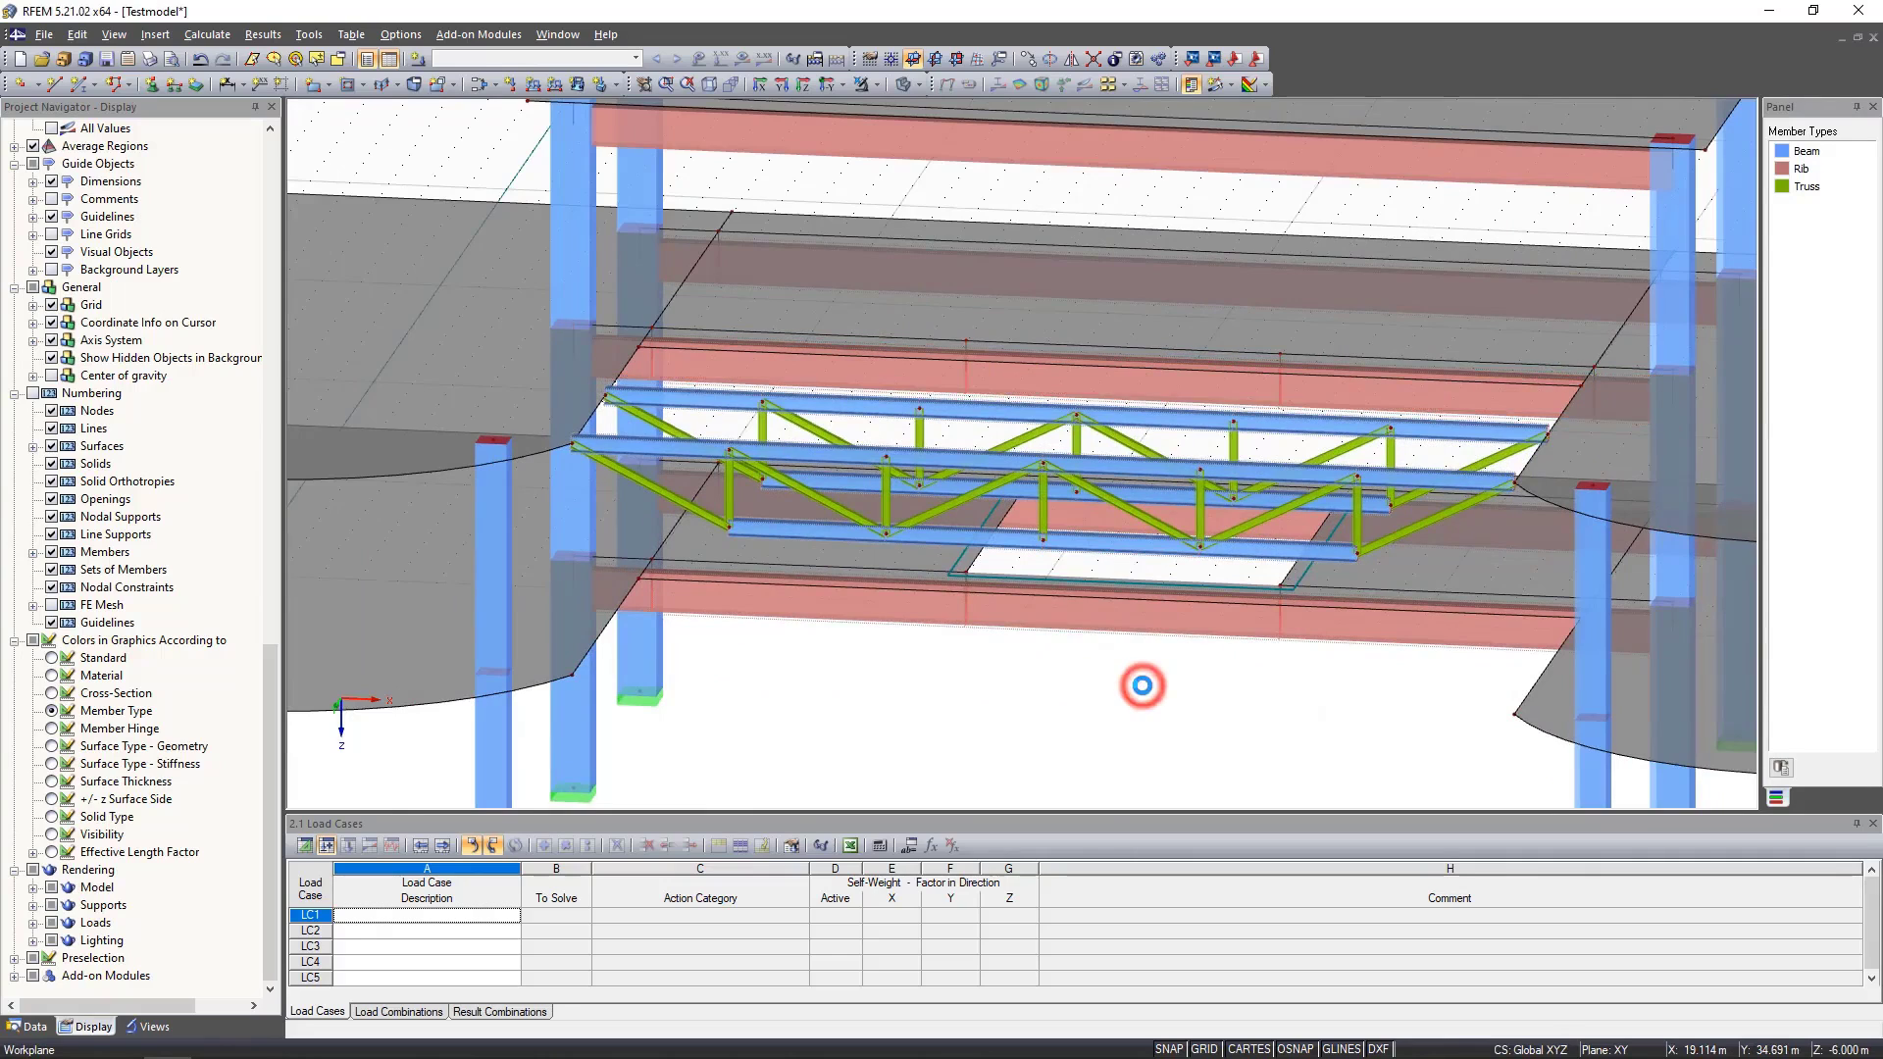
pyautogui.click(920, 85)
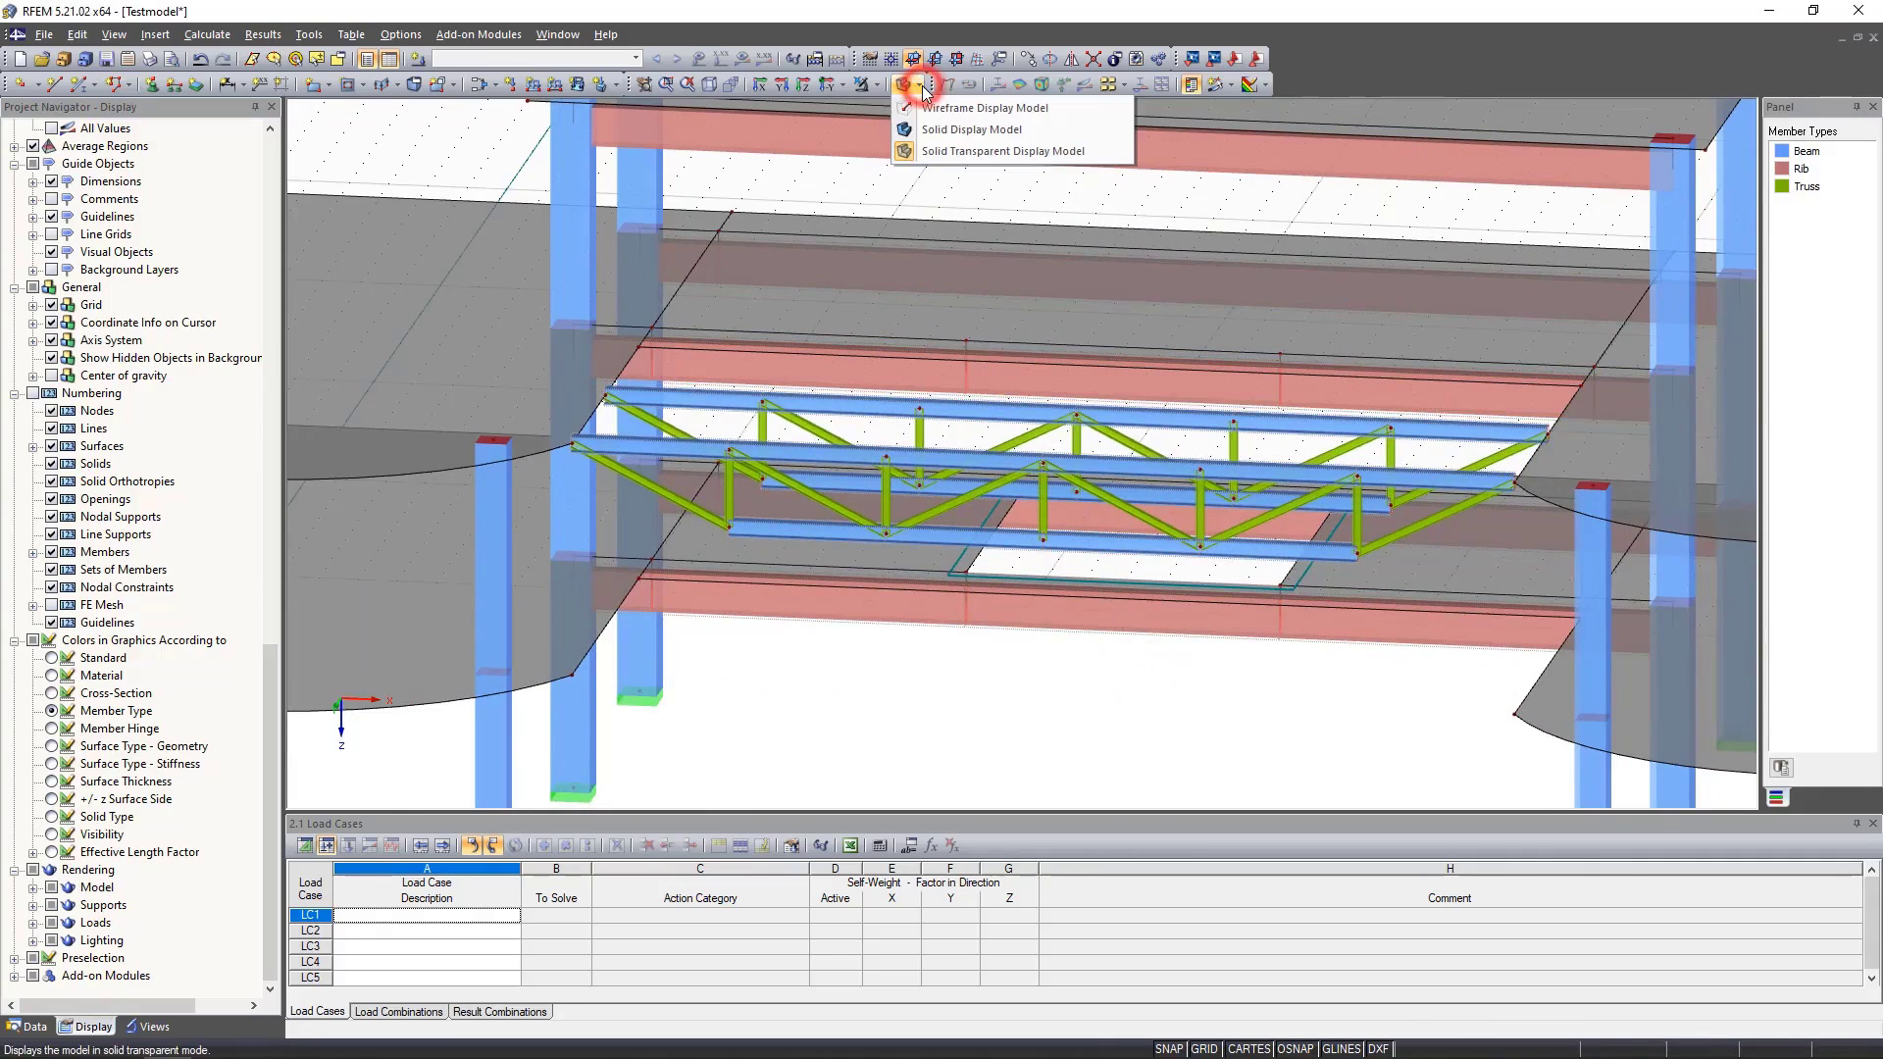
pyautogui.click(944, 105)
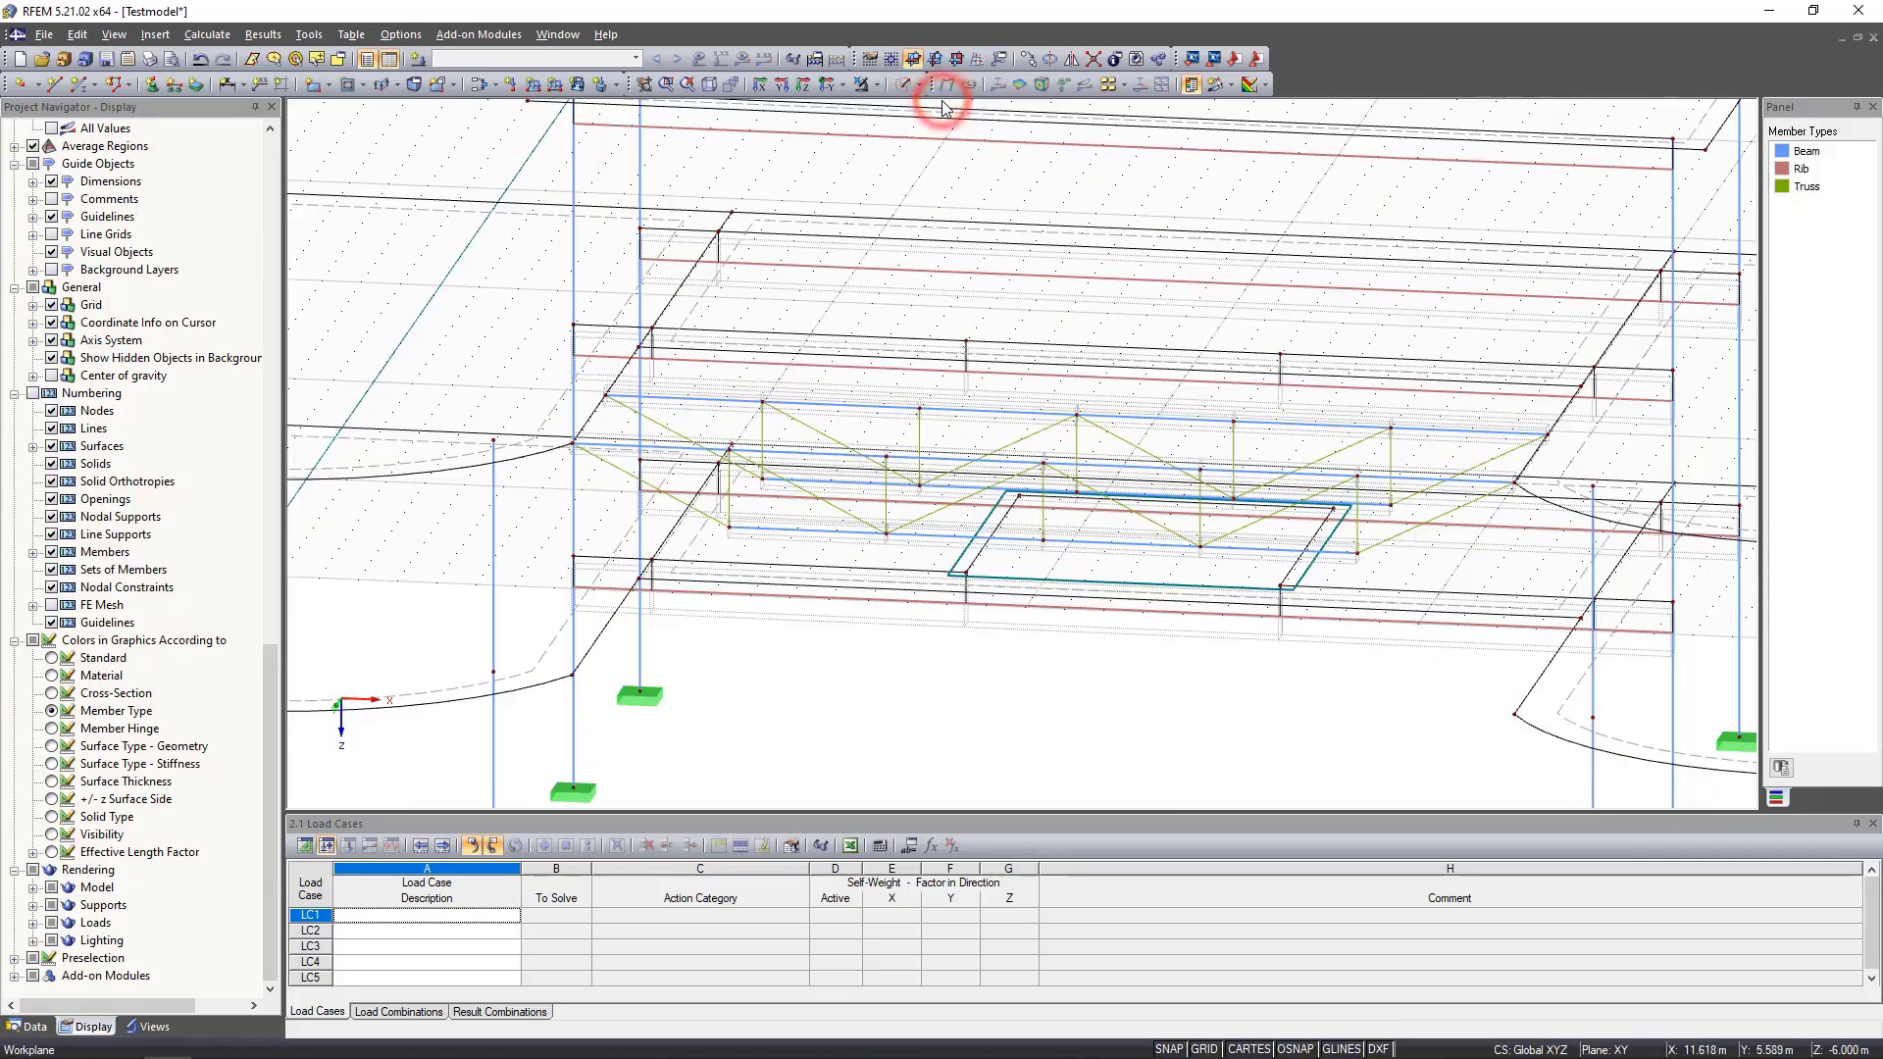
pyautogui.moveTo(983, 681); pyautogui.dragTo(803, 769, button='middle')
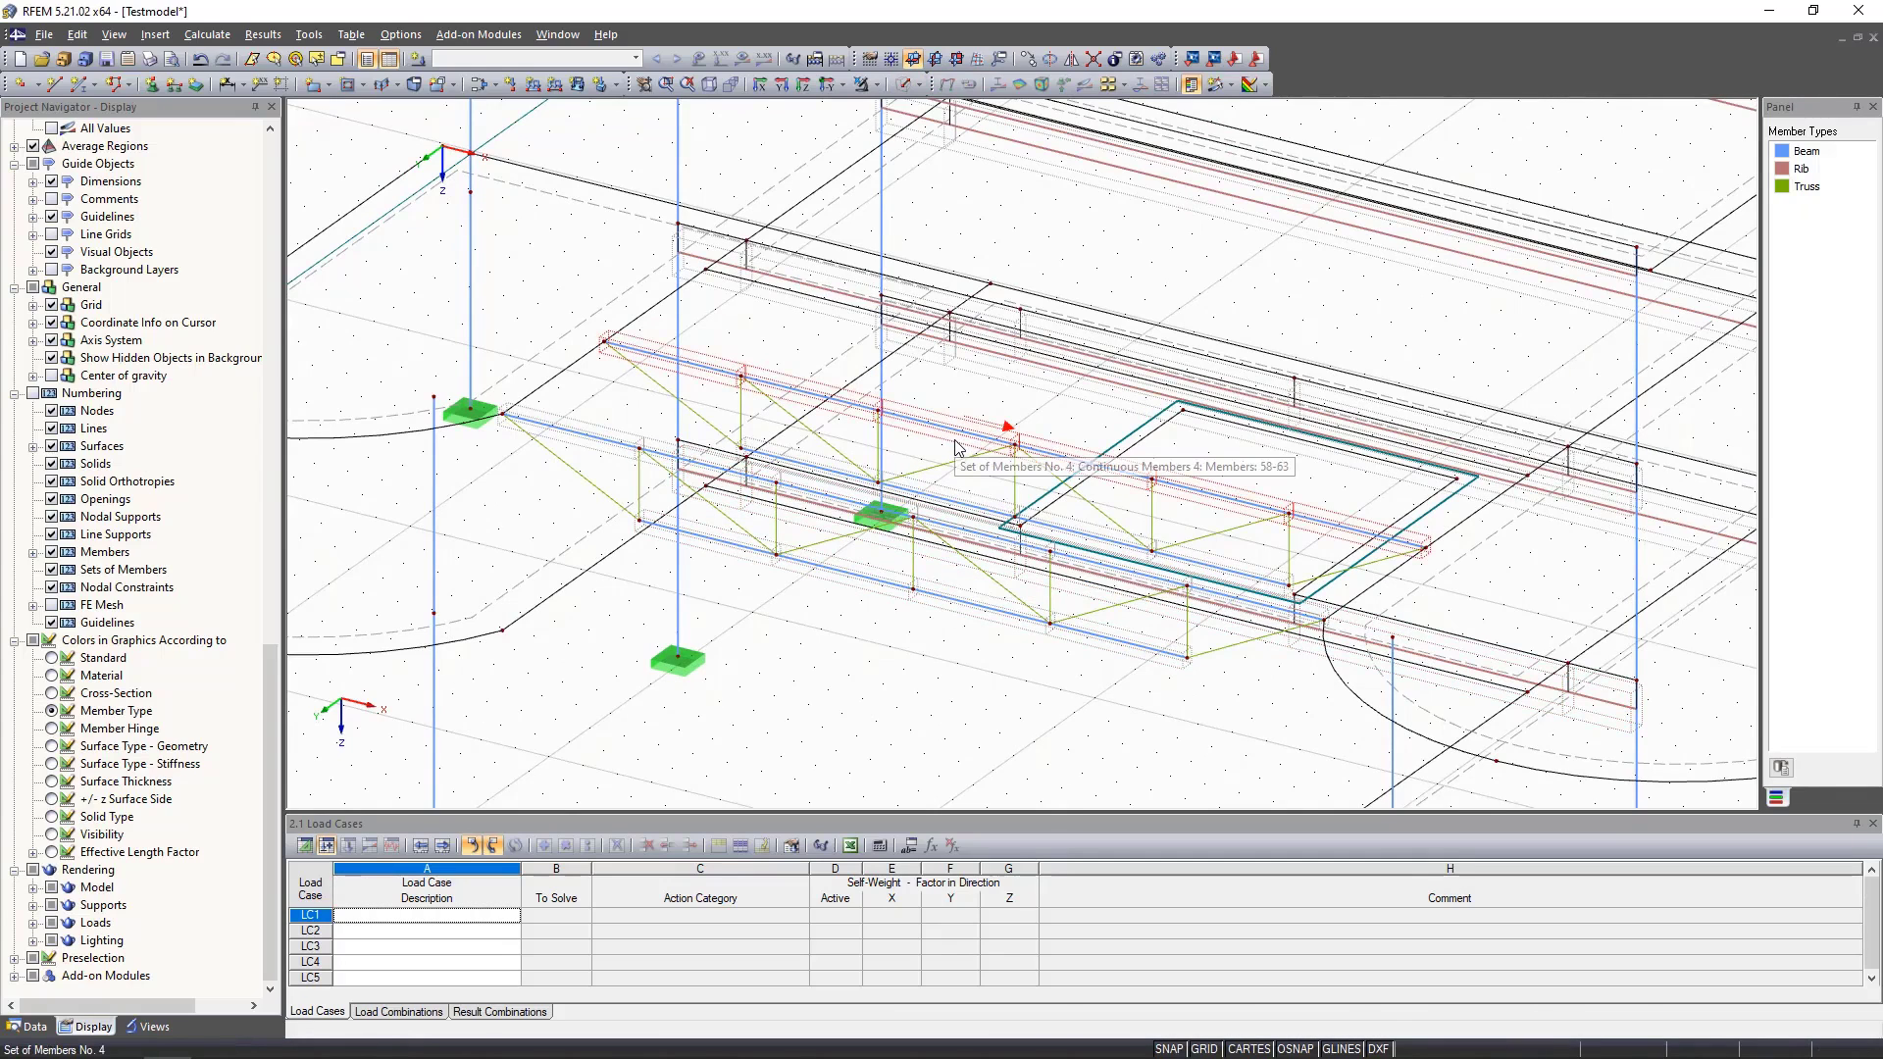
pyautogui.middleClick(838, 649)
pyautogui.middleClick(837, 649)
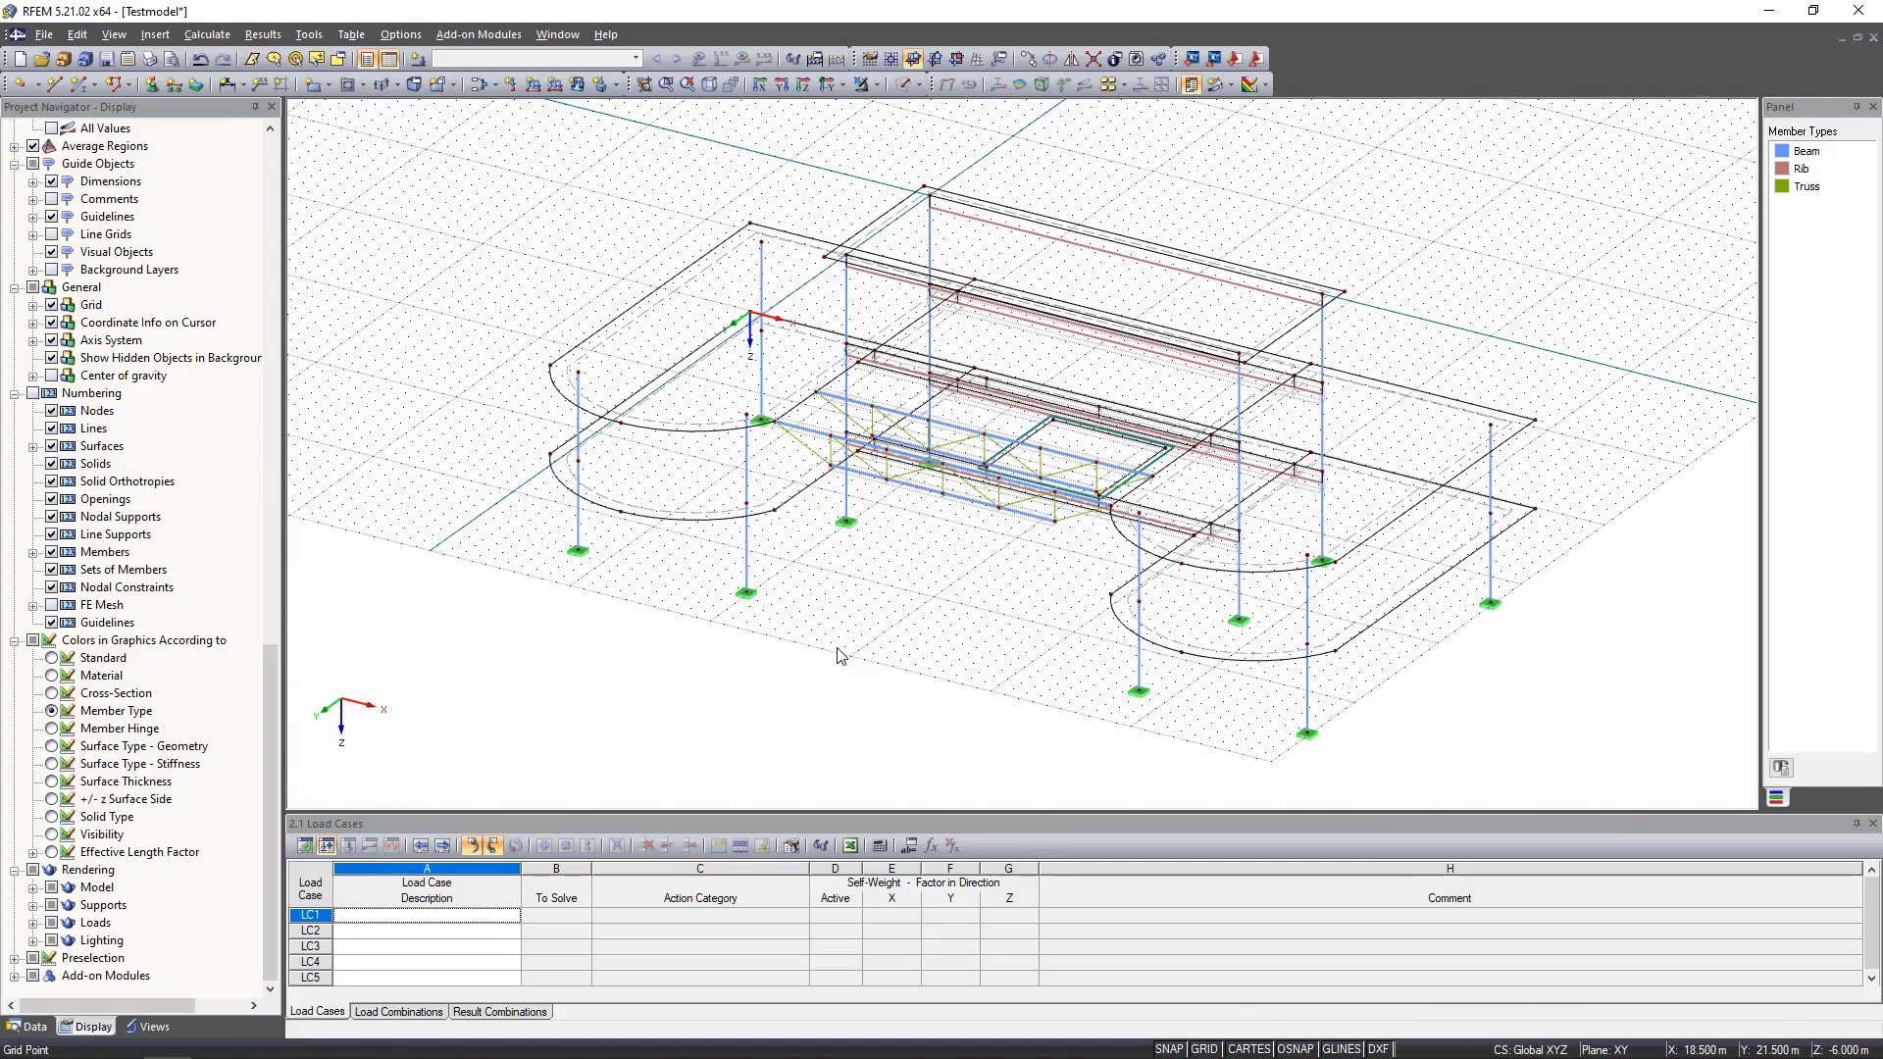
pyautogui.click(920, 85)
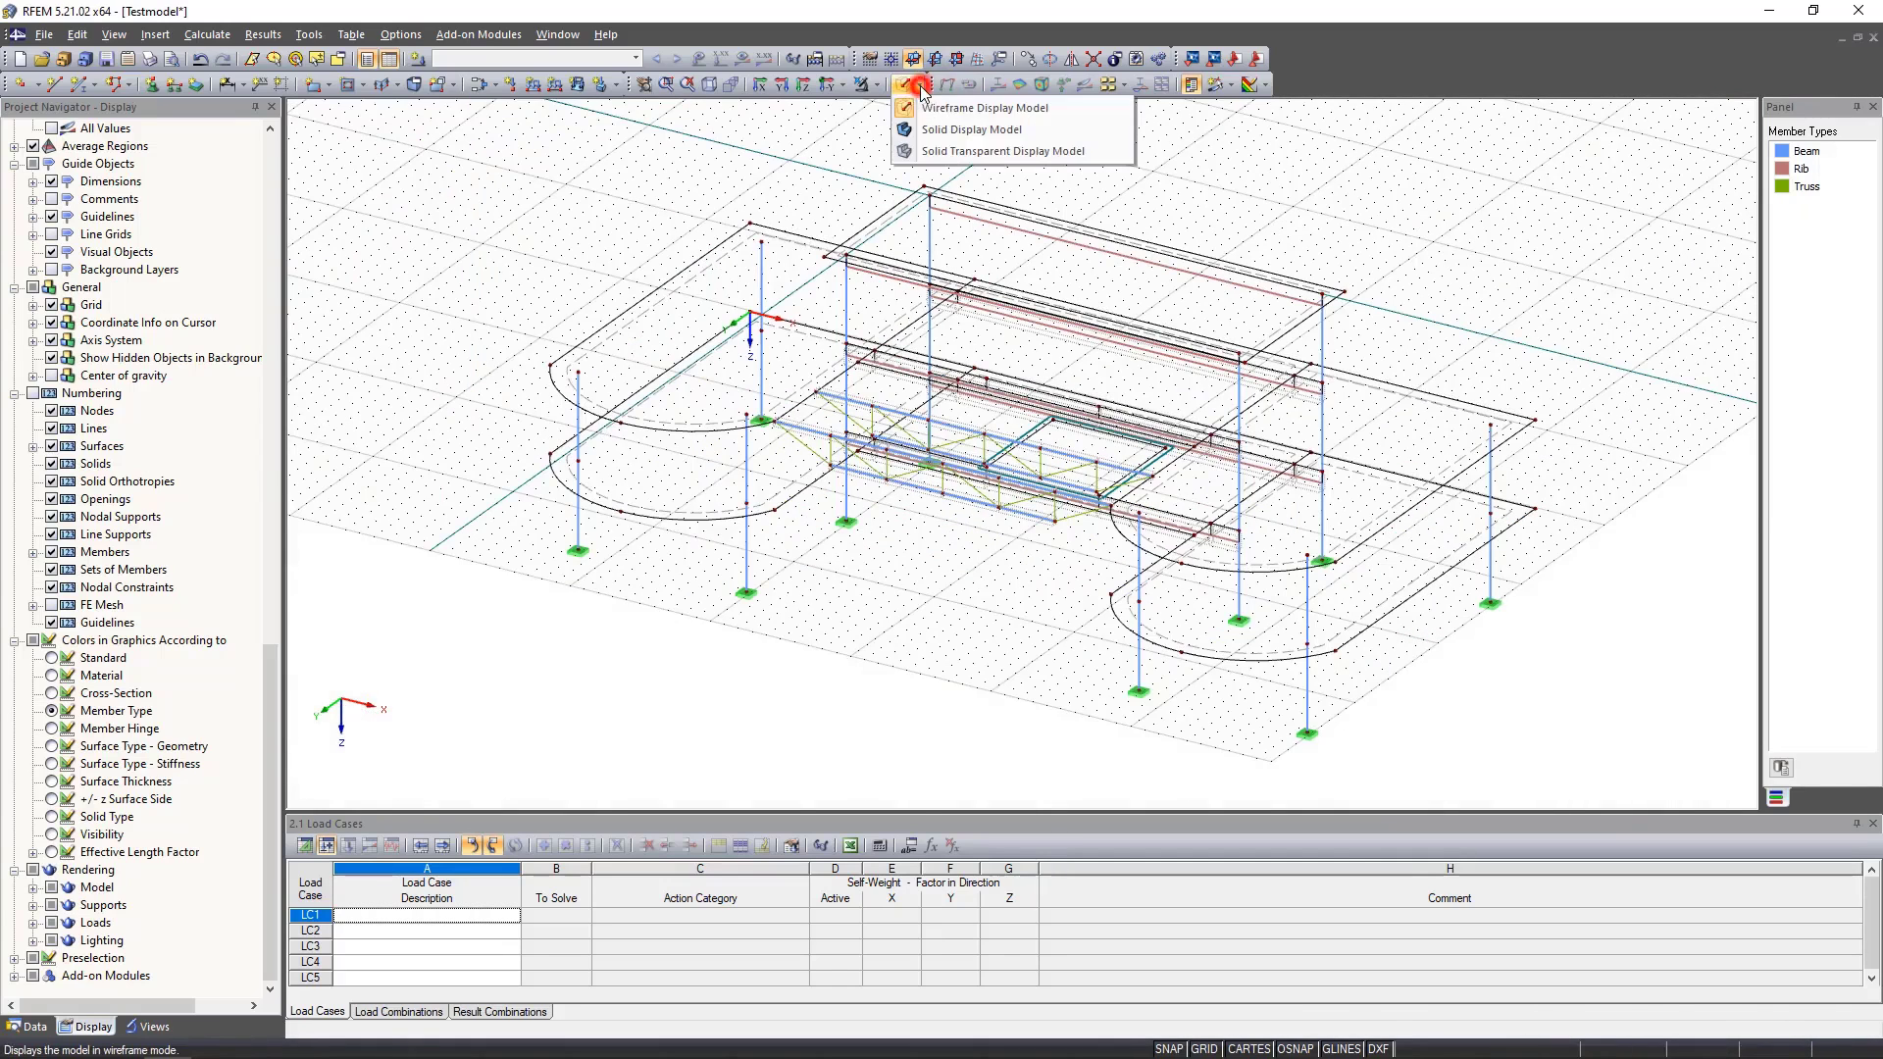
pyautogui.click(951, 154)
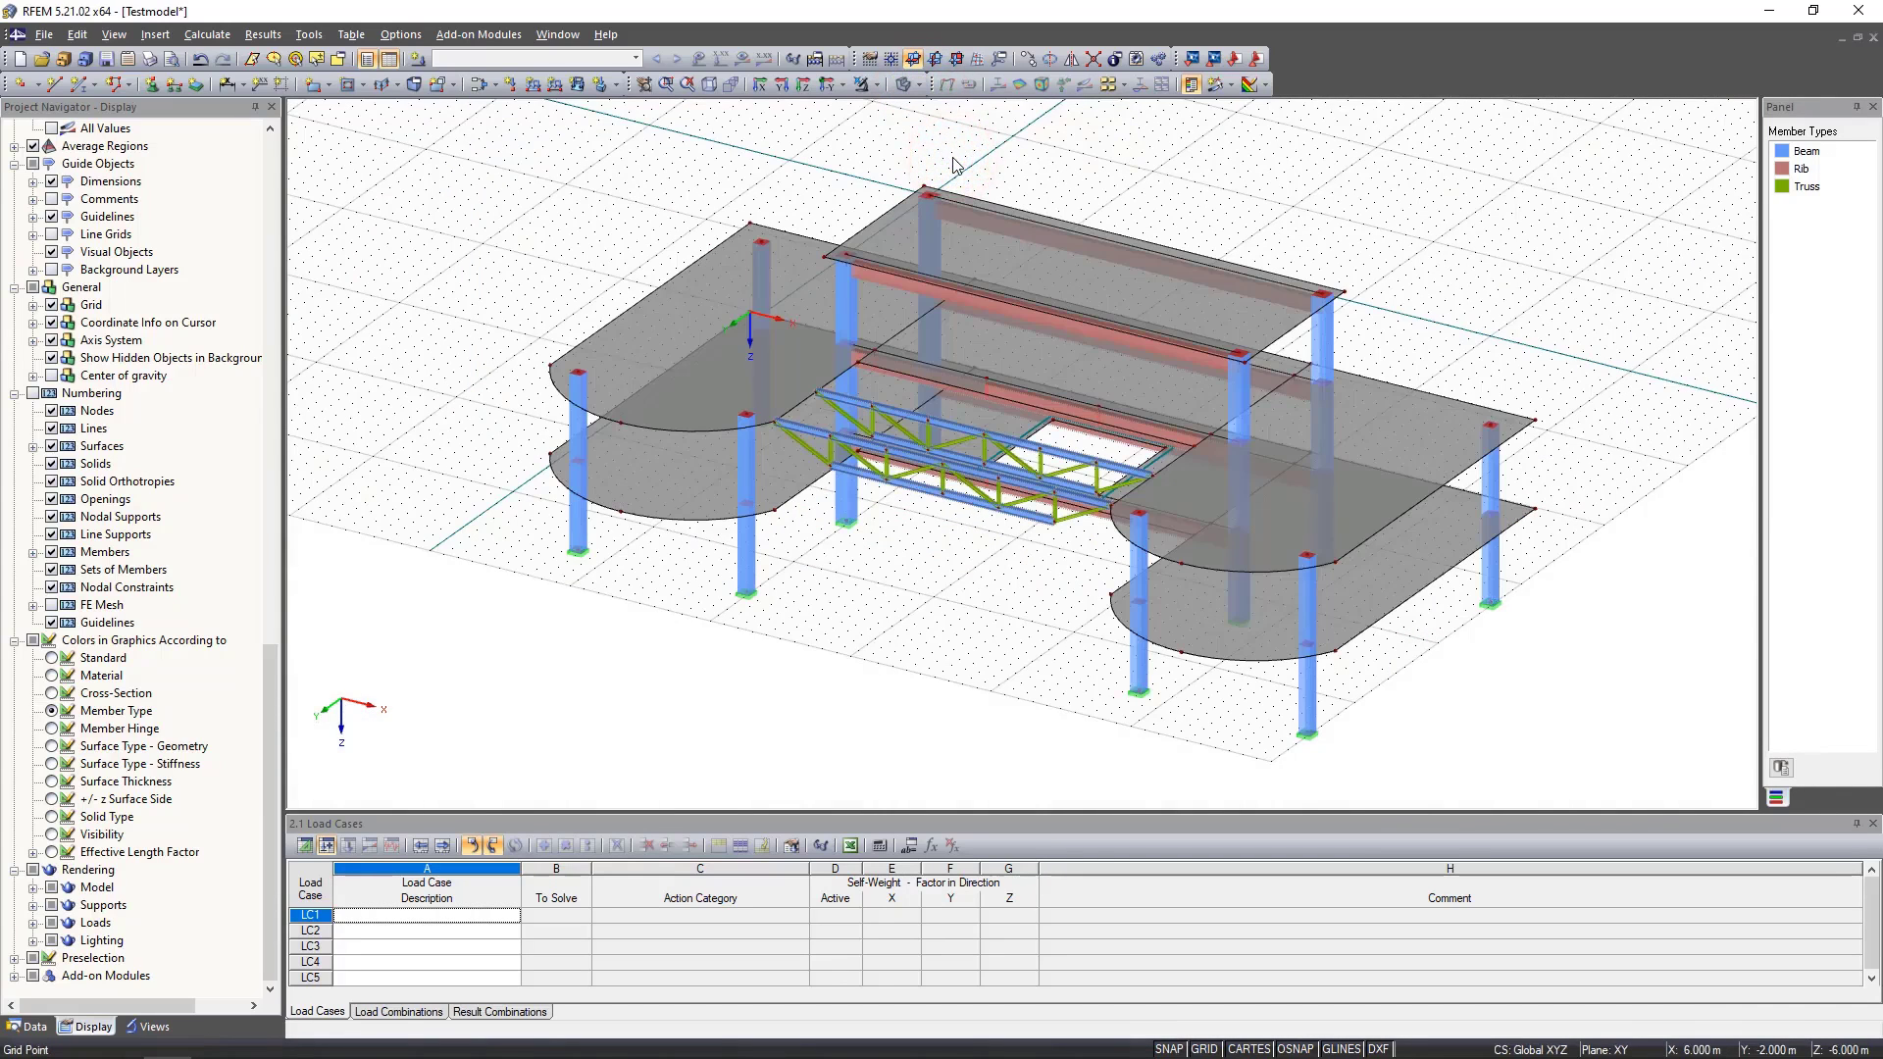